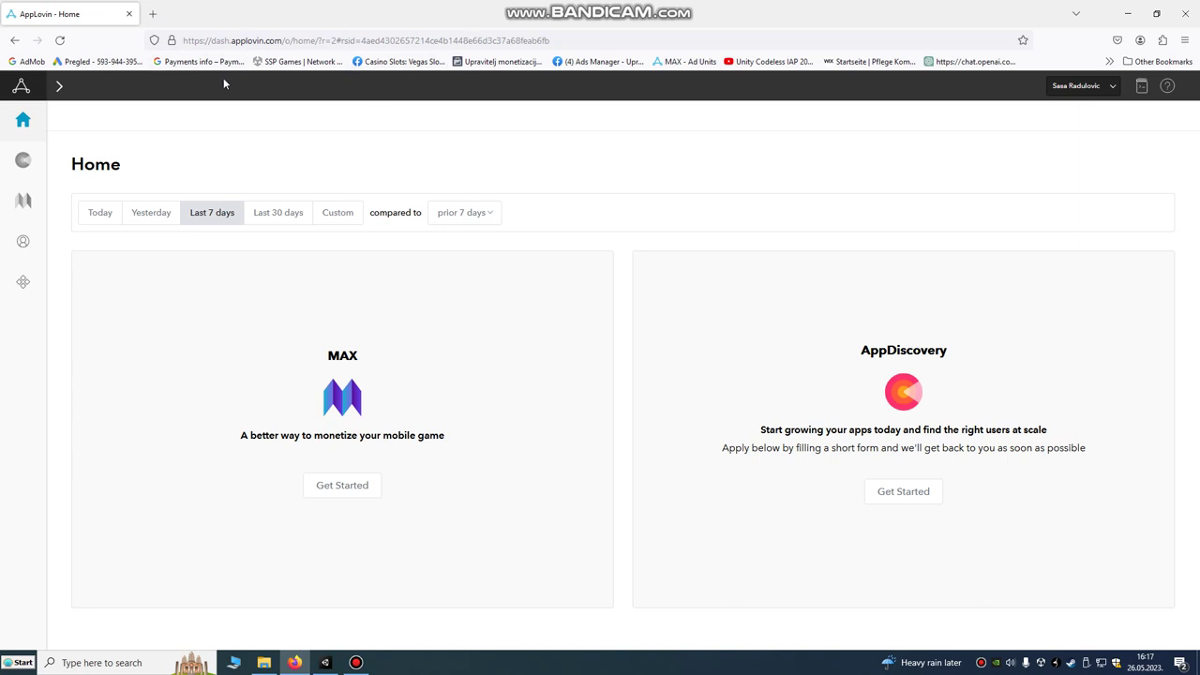
Step: Go to the MAX Ad Units page and start creating a new ad unit
{"action": "left_click", "coordinate": [276, 41]}
{"action": "double_click", "coordinate": [253, 40]}
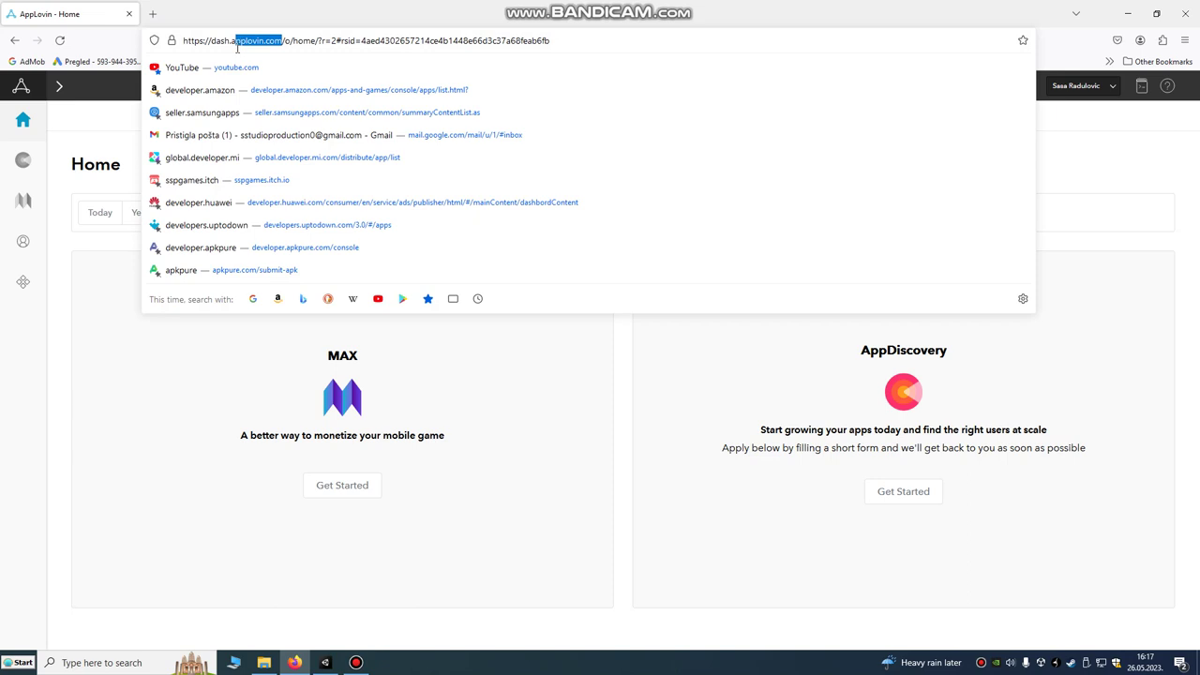
{"action": "left_click", "coordinate": [166, 417]}
{"action": "left_click", "coordinate": [337, 487]}
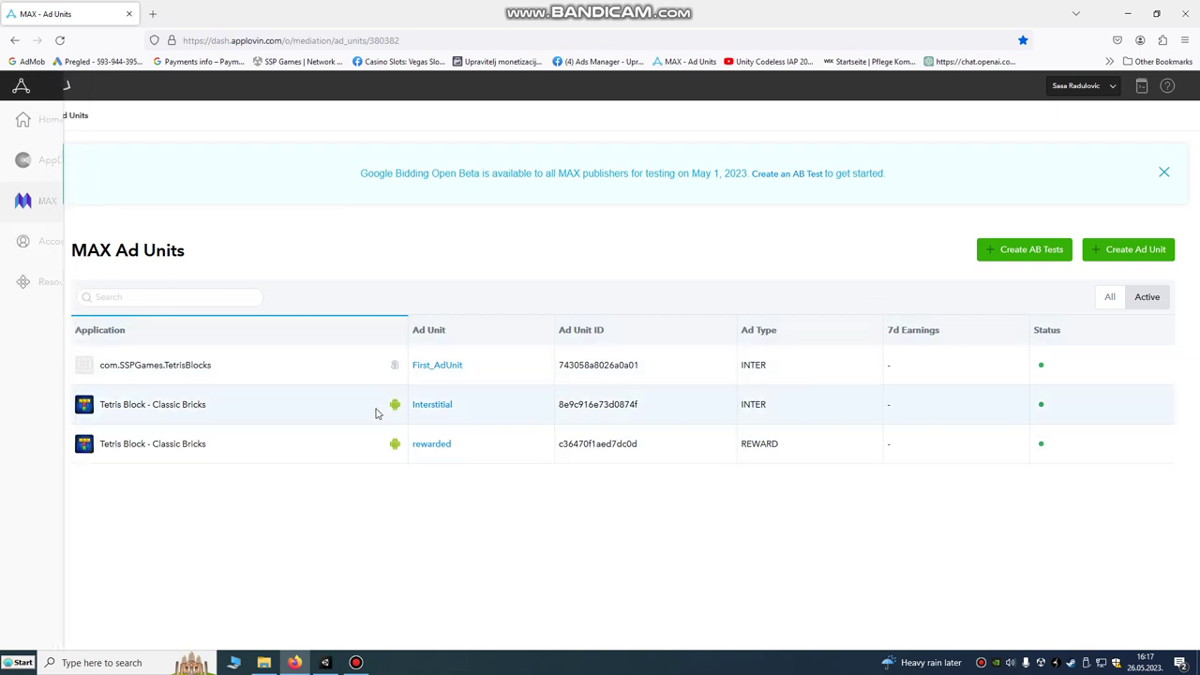
{"action": "mouse_move", "coordinate": [61, 199]}
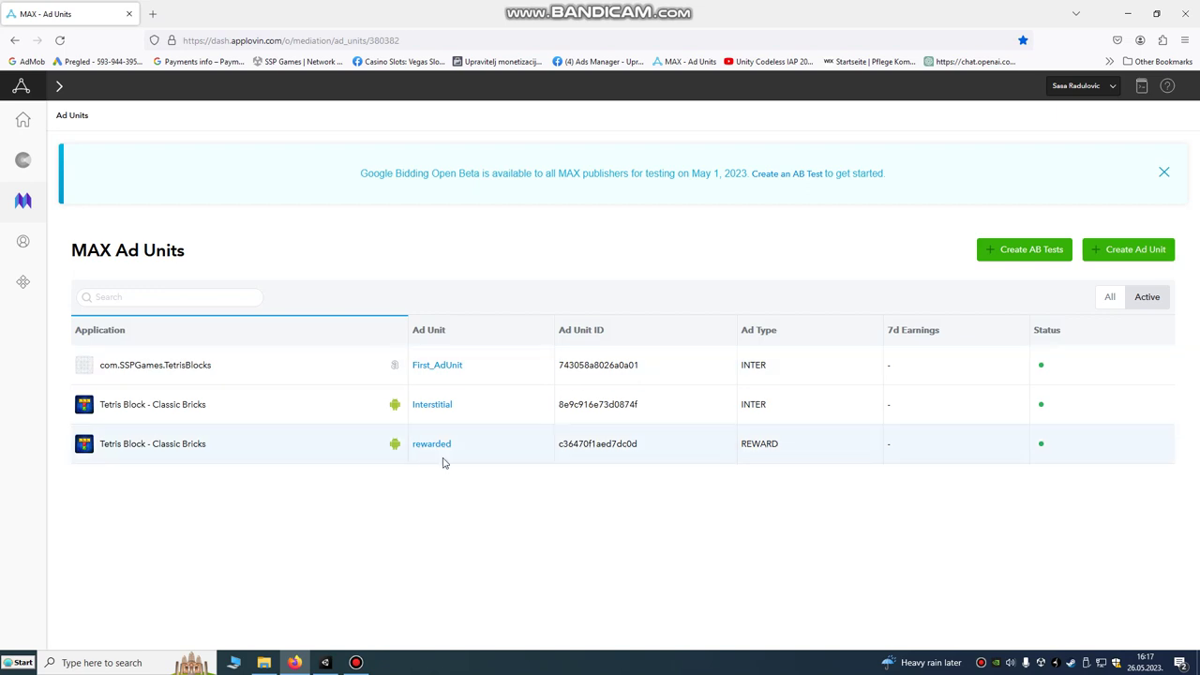
{"action": "left_click", "coordinate": [1098, 247]}
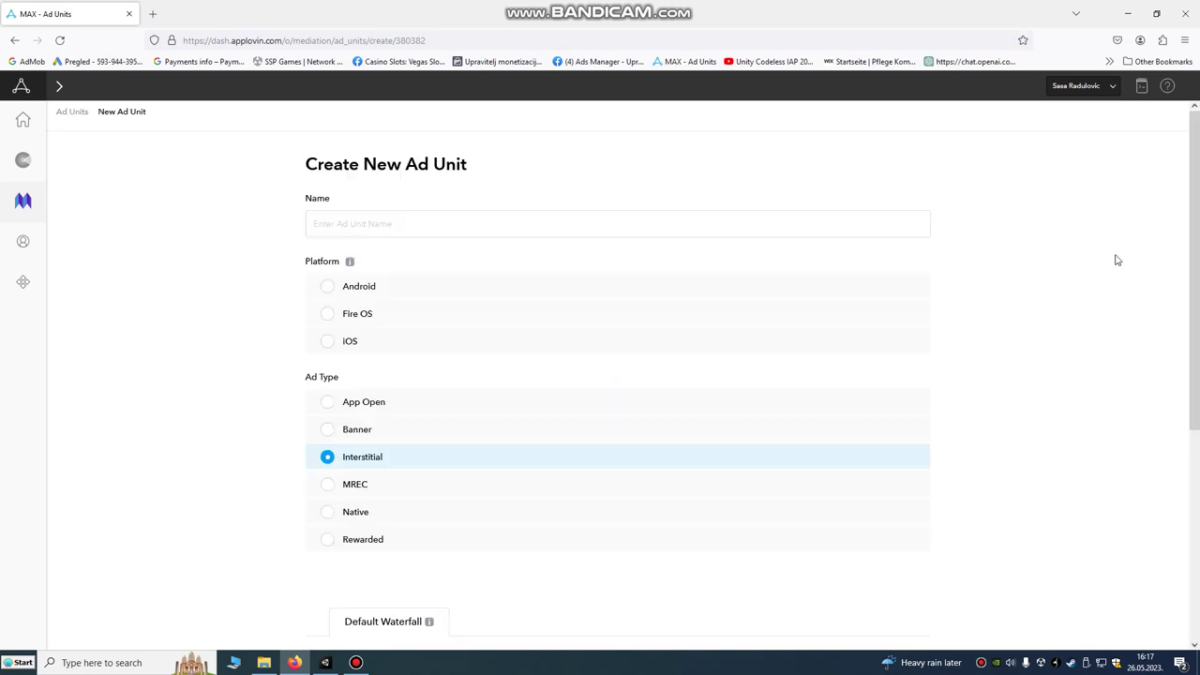
Step: Try the new ad unit's platform as Android, Fire OS and iOS
{"action": "left_click", "coordinate": [333, 290]}
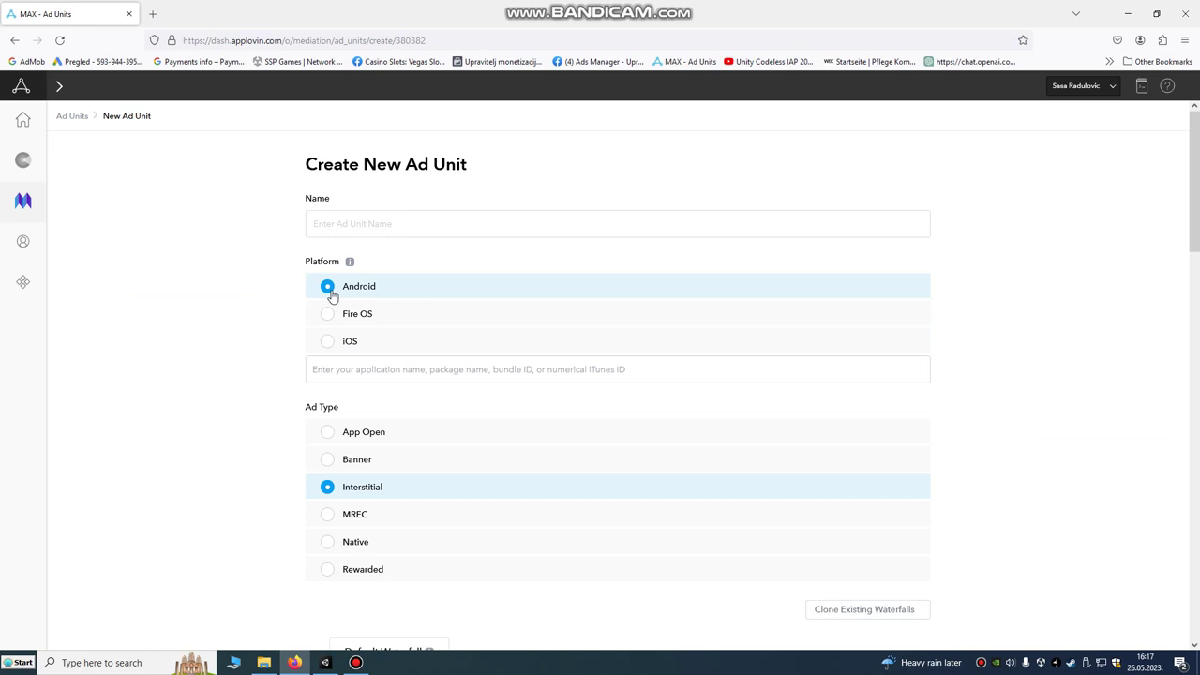
{"action": "mouse_move", "coordinate": [349, 264]}
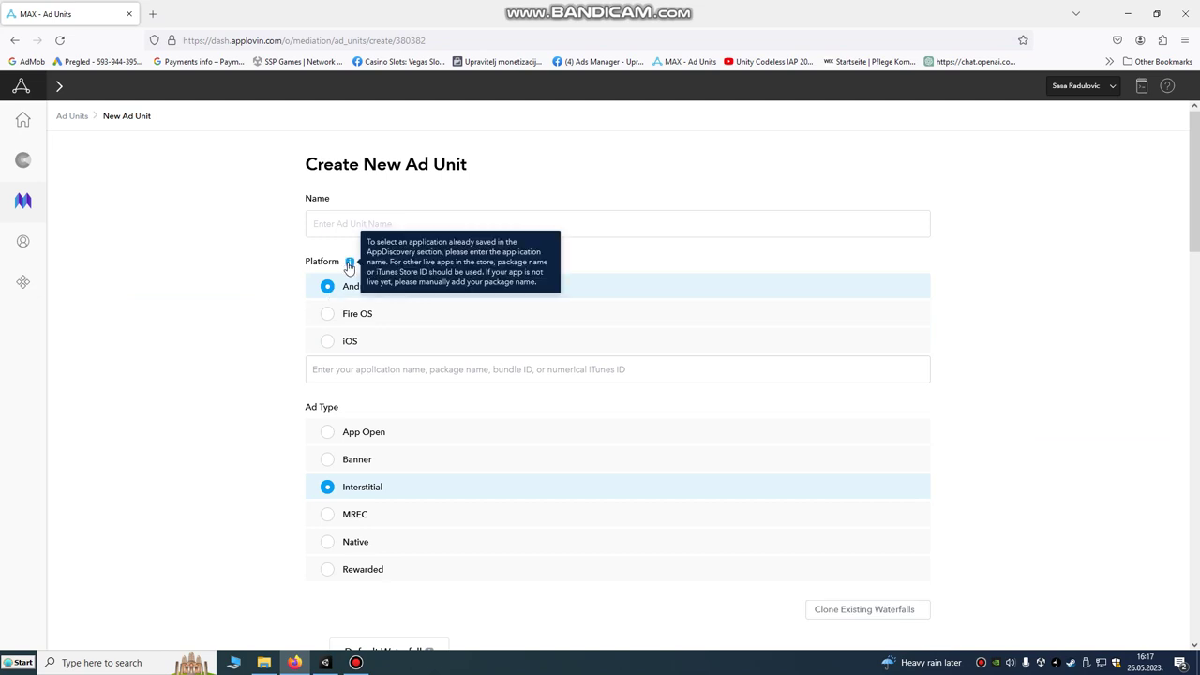
{"action": "left_click", "coordinate": [326, 318]}
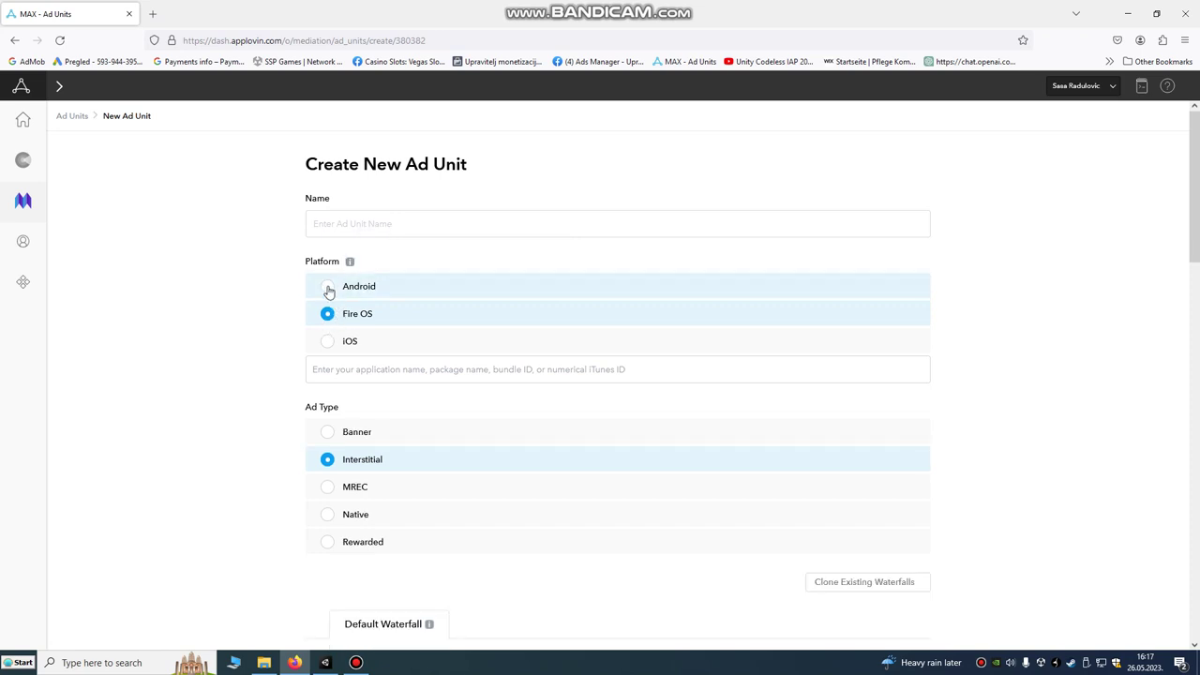
{"action": "left_click", "coordinate": [327, 343]}
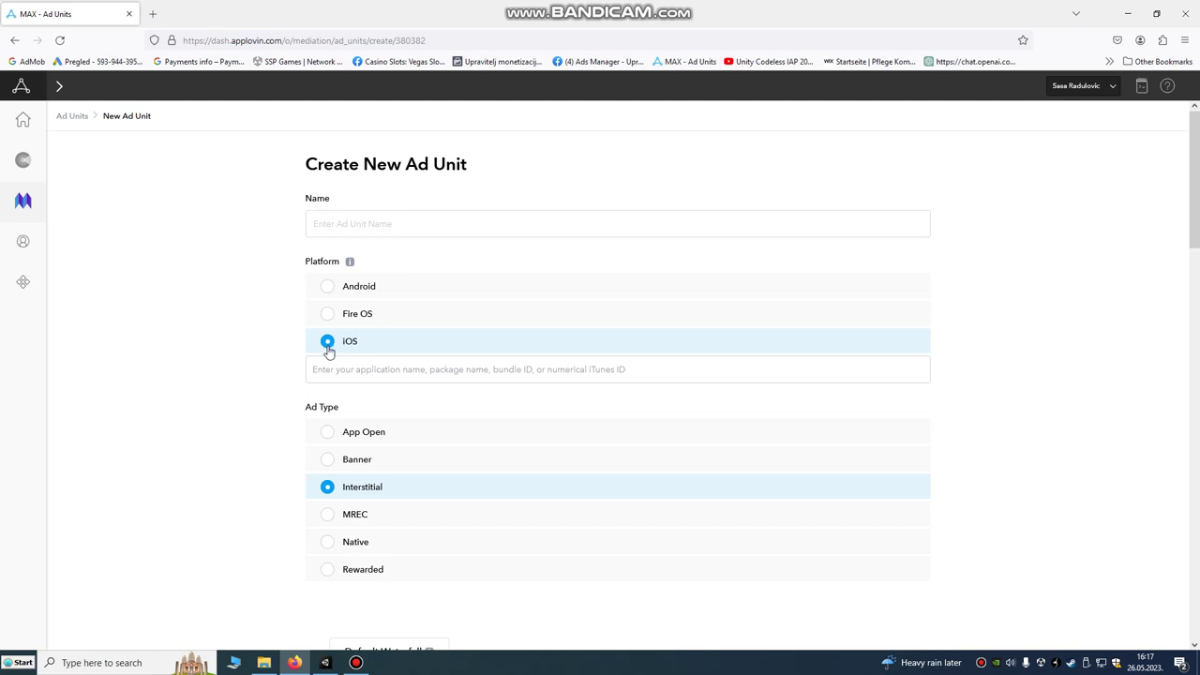
{"action": "left_click", "coordinate": [327, 289]}
{"action": "left_click", "coordinate": [327, 318]}
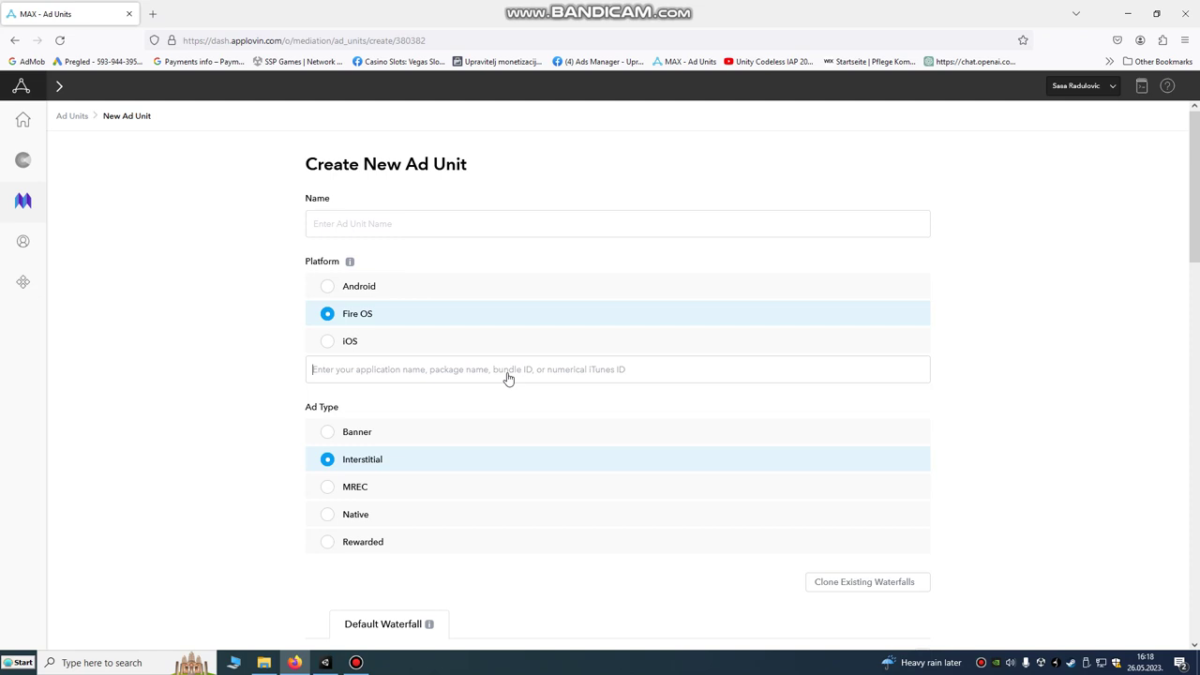
Step: Abandon the new ad unit and return to the Ad Units list
{"action": "scroll", "coordinate": [509, 381], "scroll_direction": "down", "scroll_amount": 2}
{"action": "scroll", "coordinate": [509, 381], "scroll_direction": "up", "scroll_amount": 2}
{"action": "left_click", "coordinate": [66, 118]}
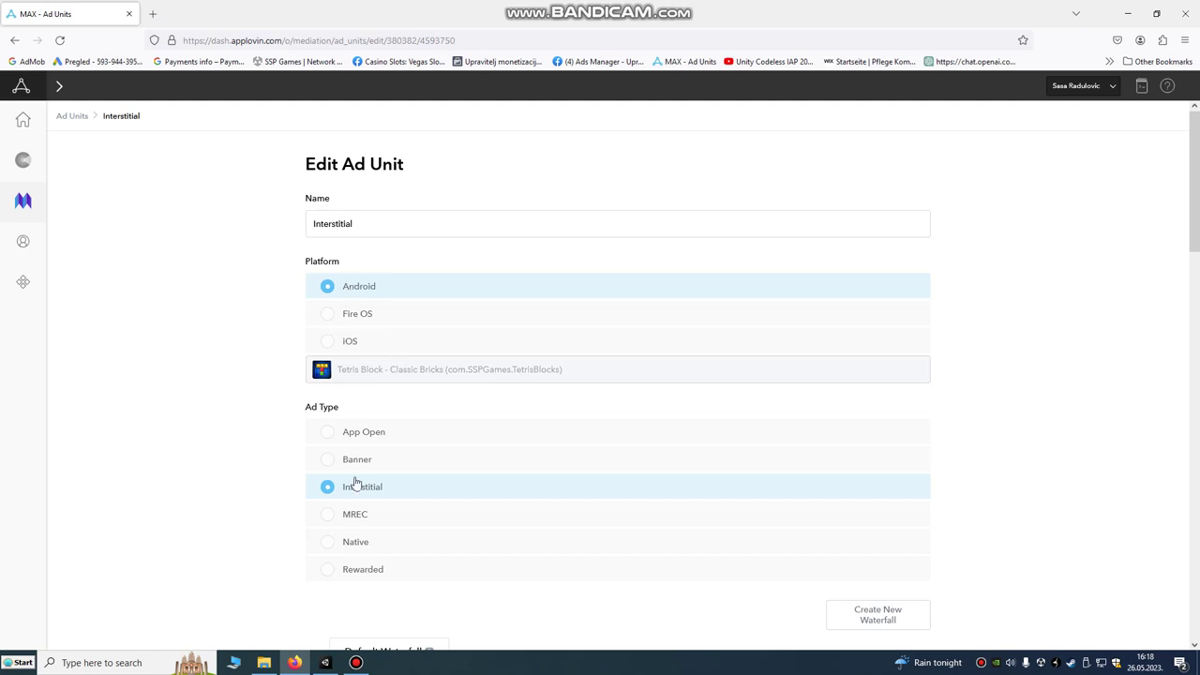
Step: Scroll down to the Interstitial unit's Bidder Networks, then go back to the Ad Units list
{"action": "scroll", "coordinate": [428, 461], "scroll_direction": "down", "scroll_amount": 1}
{"action": "scroll", "coordinate": [428, 461], "scroll_direction": "down", "scroll_amount": 1}
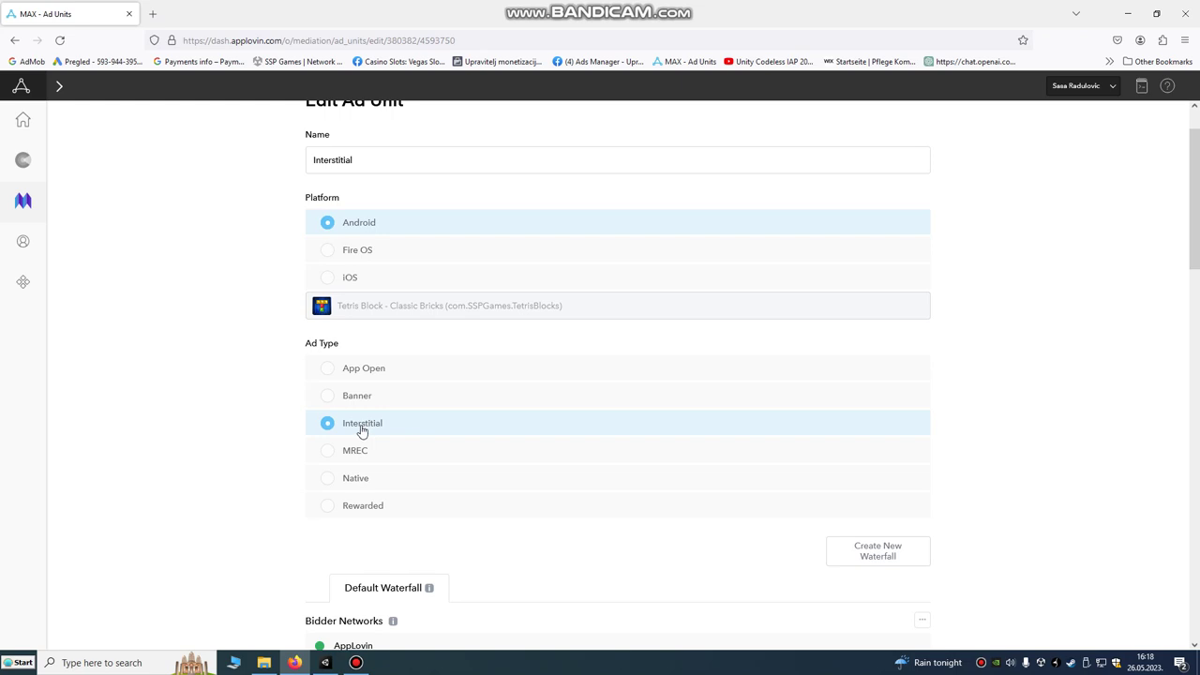
{"action": "scroll", "coordinate": [362, 429], "scroll_direction": "down", "scroll_amount": 2}
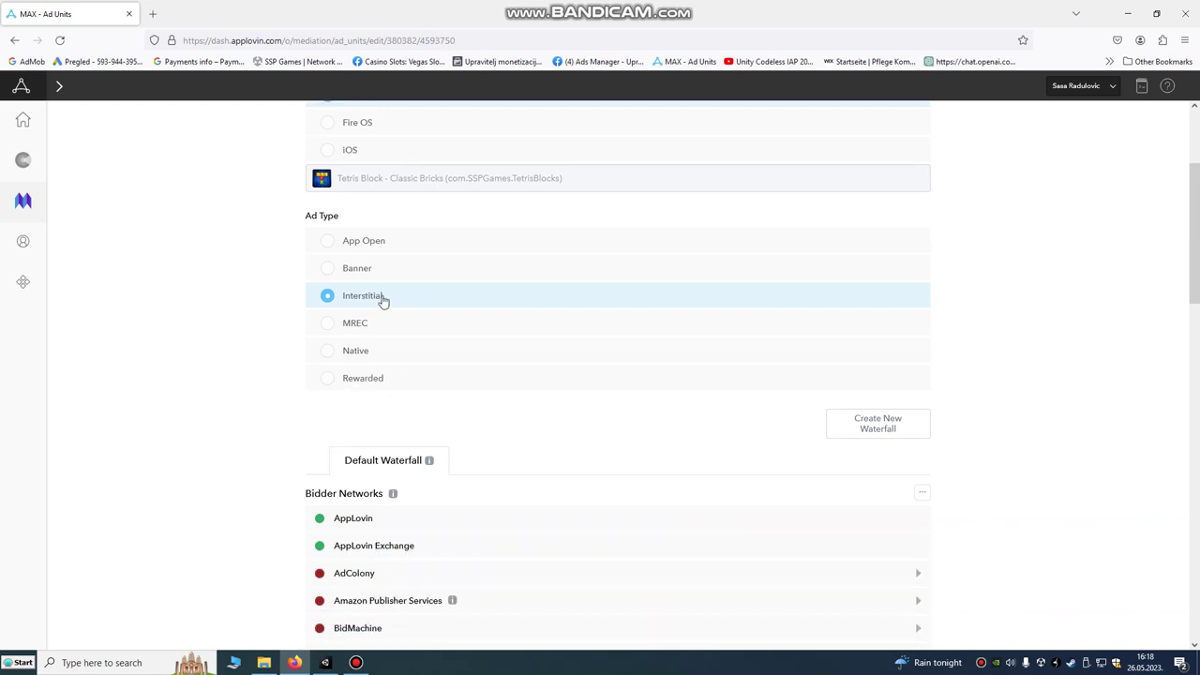
{"action": "scroll", "coordinate": [455, 393], "scroll_direction": "down", "scroll_amount": 4}
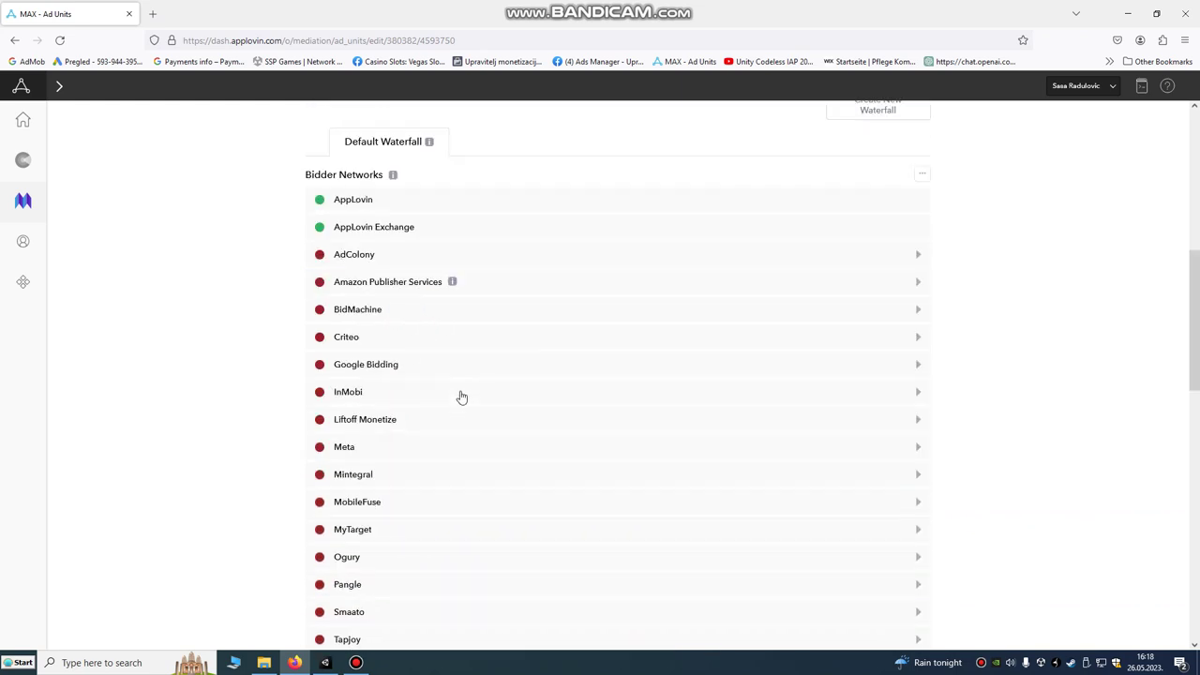
{"action": "scroll", "coordinate": [461, 398], "scroll_direction": "up", "scroll_amount": 6}
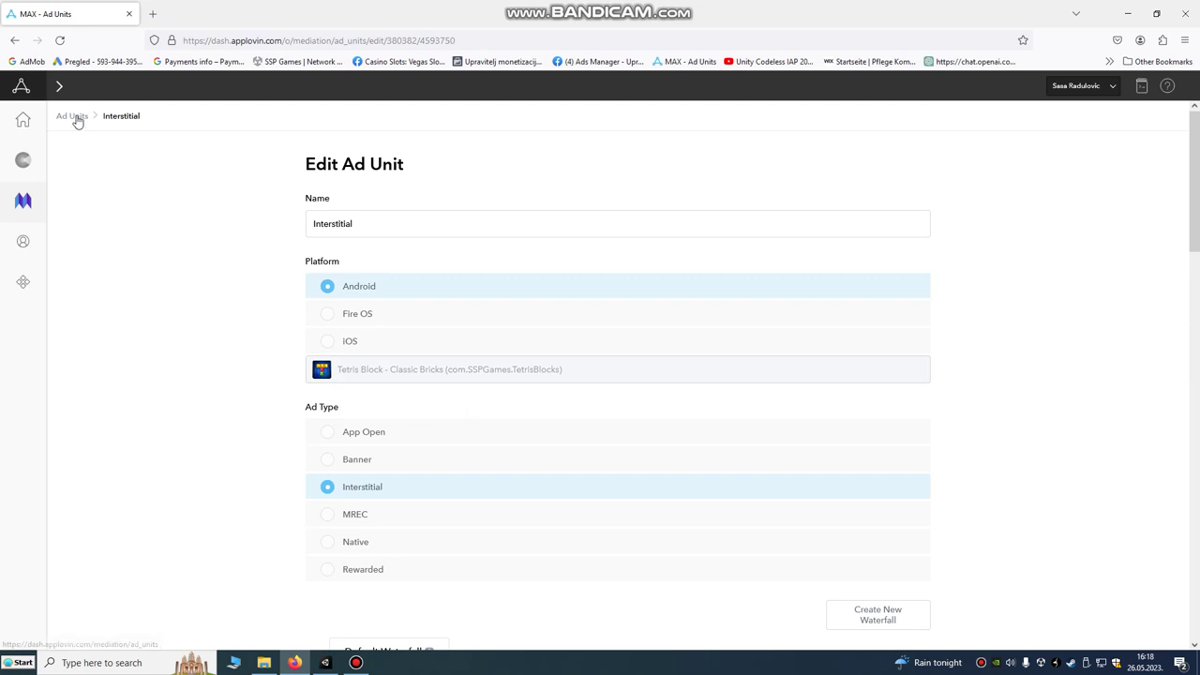
{"action": "left_click", "coordinate": [73, 116]}
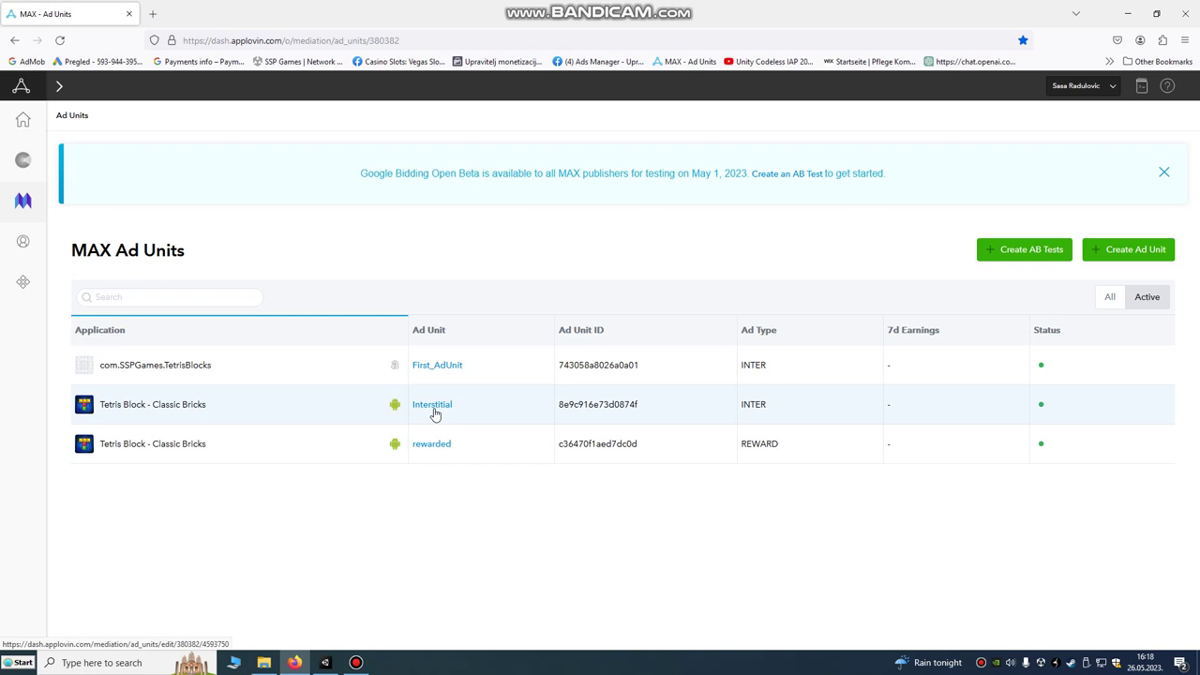
{"action": "left_click", "coordinate": [431, 443]}
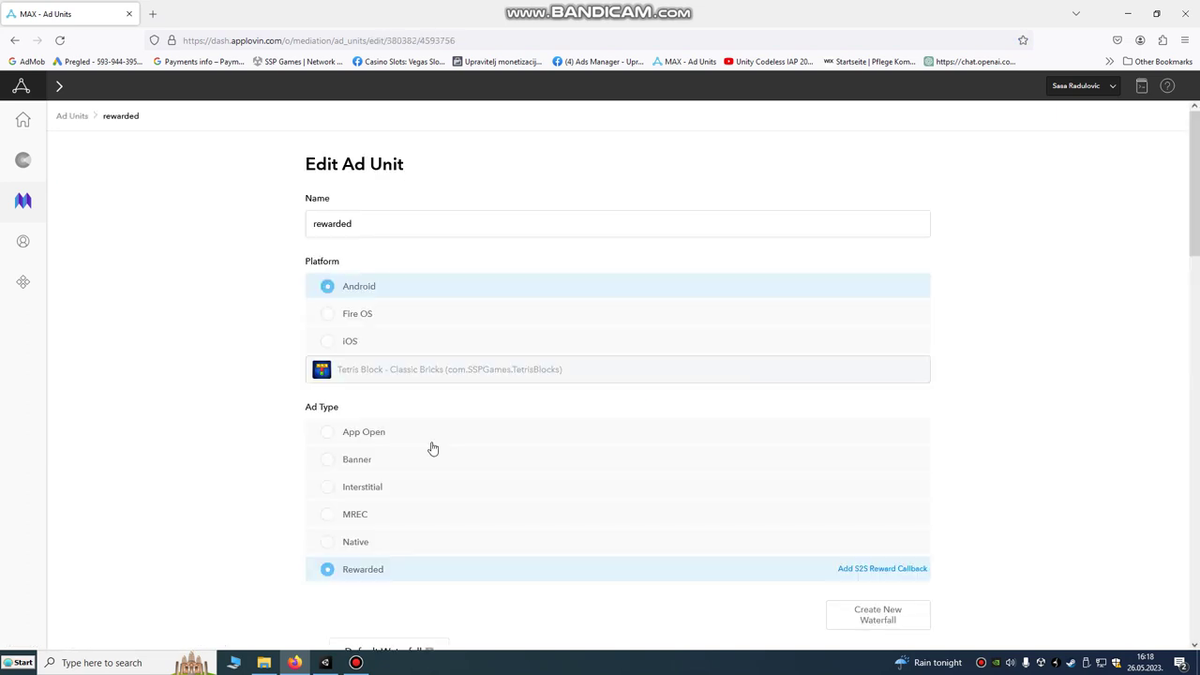
{"action": "scroll", "coordinate": [431, 448], "scroll_direction": "down", "scroll_amount": 2}
{"action": "scroll", "coordinate": [370, 377], "scroll_direction": "down", "scroll_amount": 6}
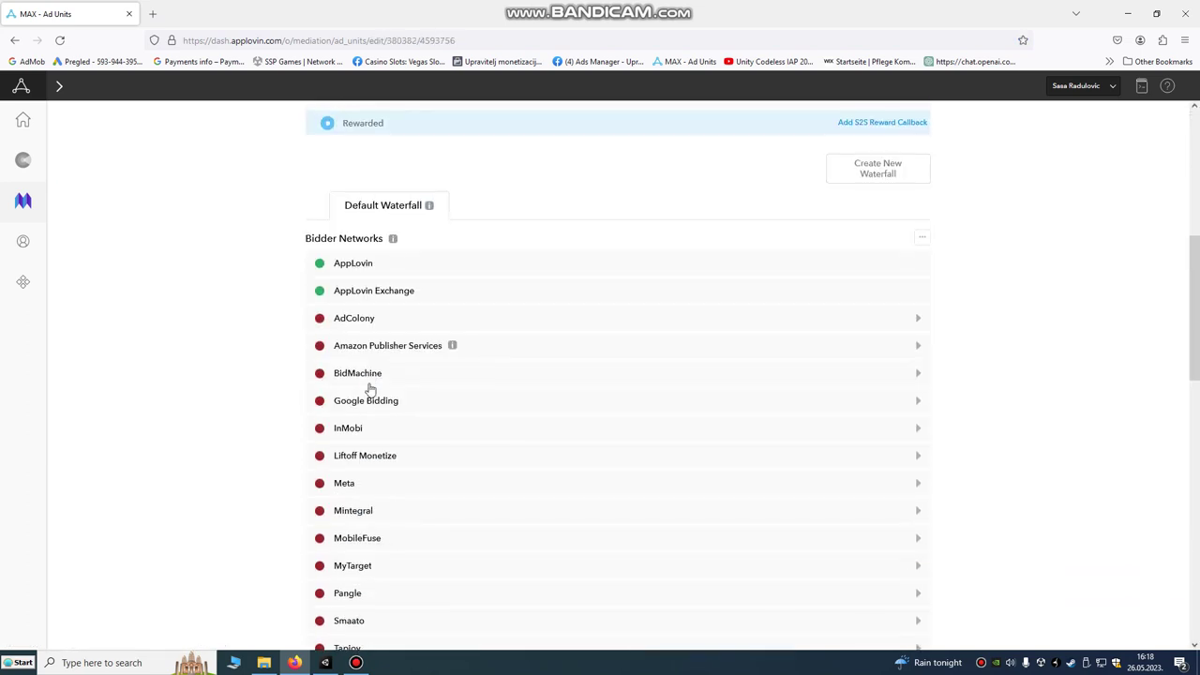
{"action": "scroll", "coordinate": [379, 482], "scroll_direction": "down", "scroll_amount": 5}
{"action": "scroll", "coordinate": [383, 468], "scroll_direction": "up", "scroll_amount": 15}
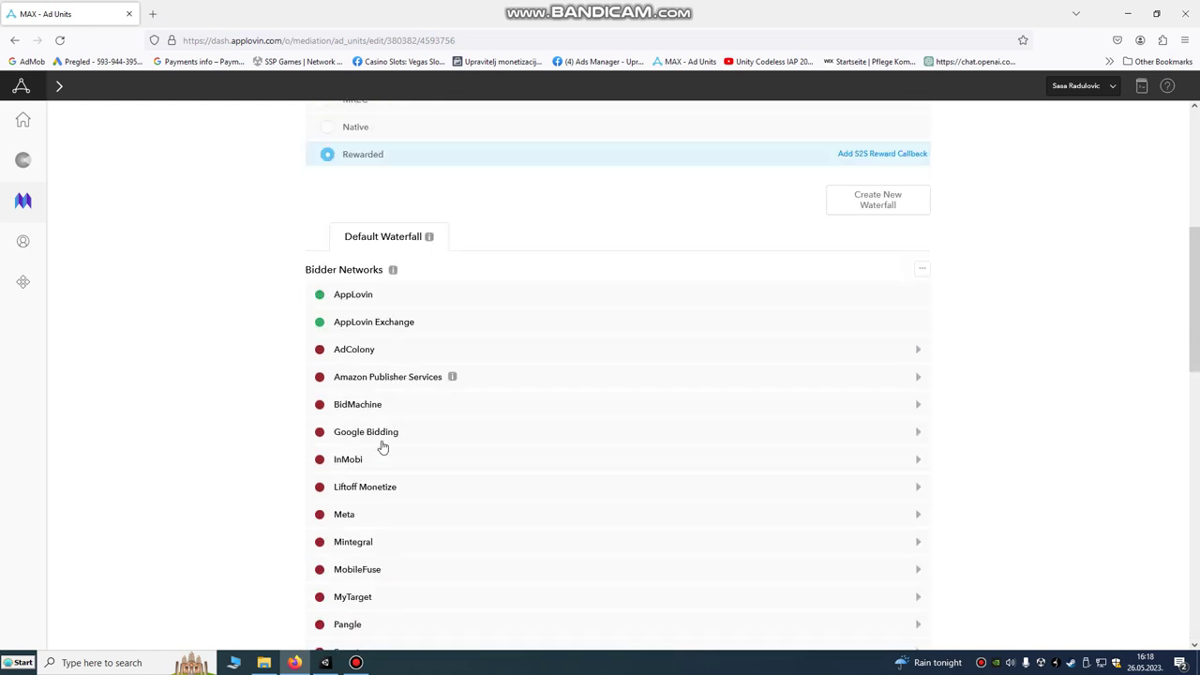
{"action": "scroll", "coordinate": [472, 479], "scroll_direction": "down", "scroll_amount": 5}
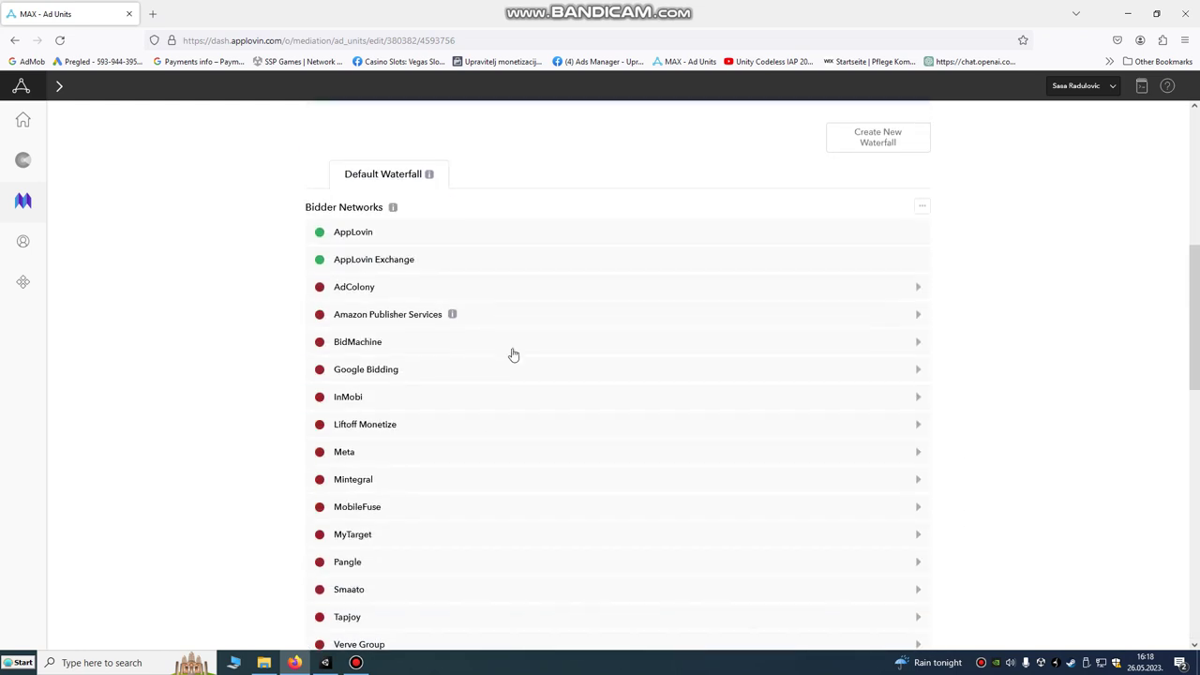
{"action": "scroll", "coordinate": [371, 271], "scroll_direction": "down", "scroll_amount": 8}
{"action": "scroll", "coordinate": [375, 369], "scroll_direction": "up", "scroll_amount": 9}
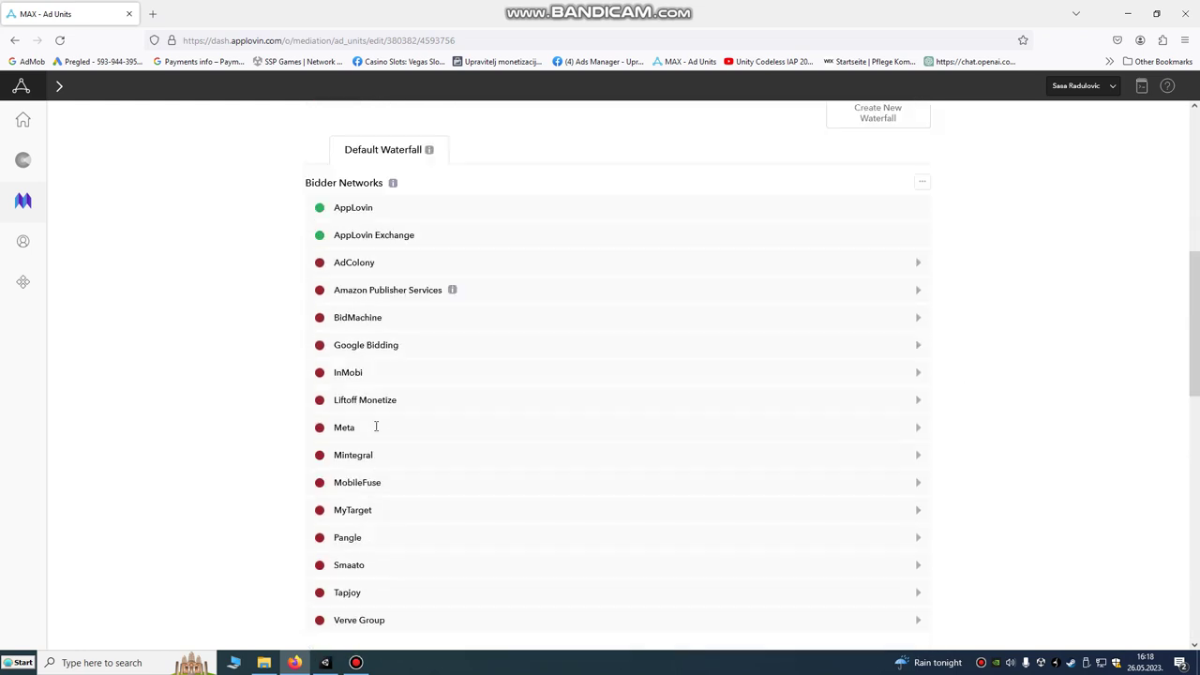
{"action": "scroll", "coordinate": [403, 366], "scroll_direction": "up", "scroll_amount": 3}
{"action": "scroll", "coordinate": [450, 394], "scroll_direction": "down", "scroll_amount": 1}
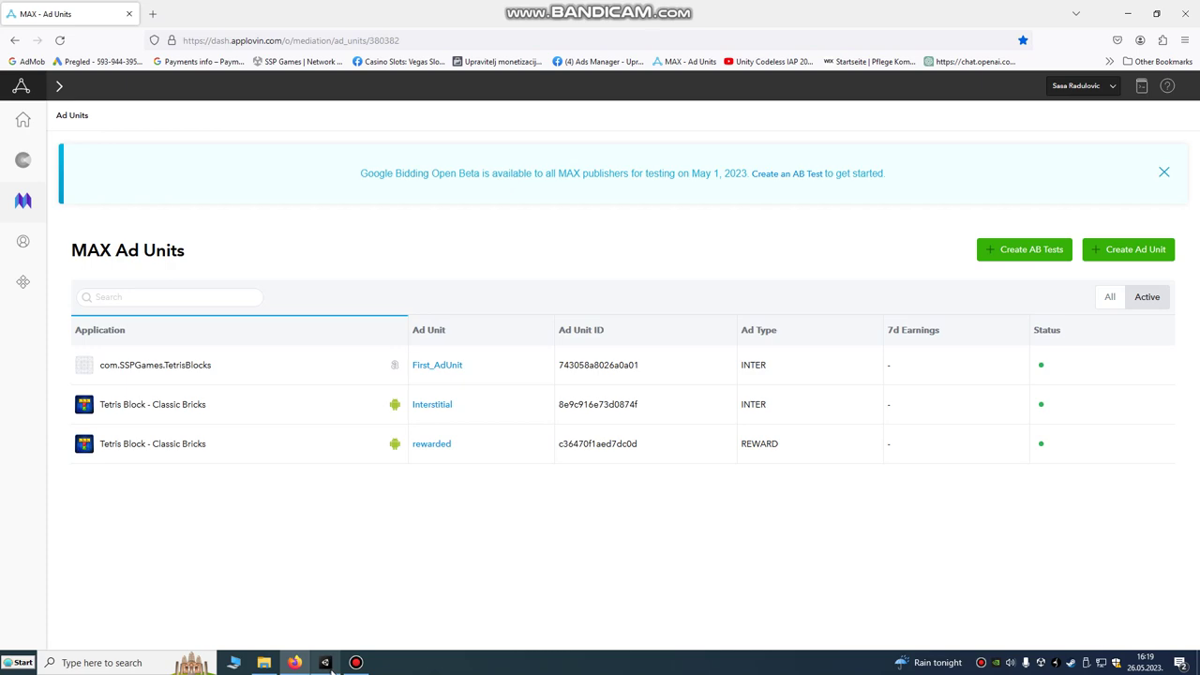
{"action": "left_click", "coordinate": [336, 662]}
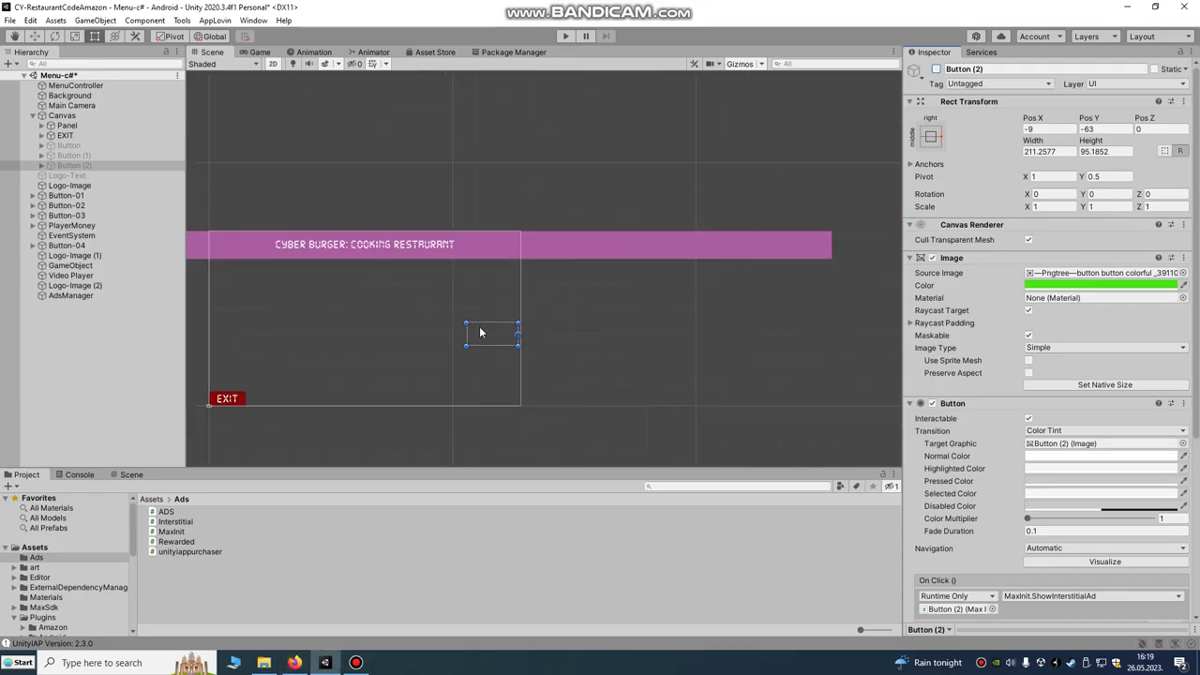
{"action": "left_click", "coordinate": [260, 52]}
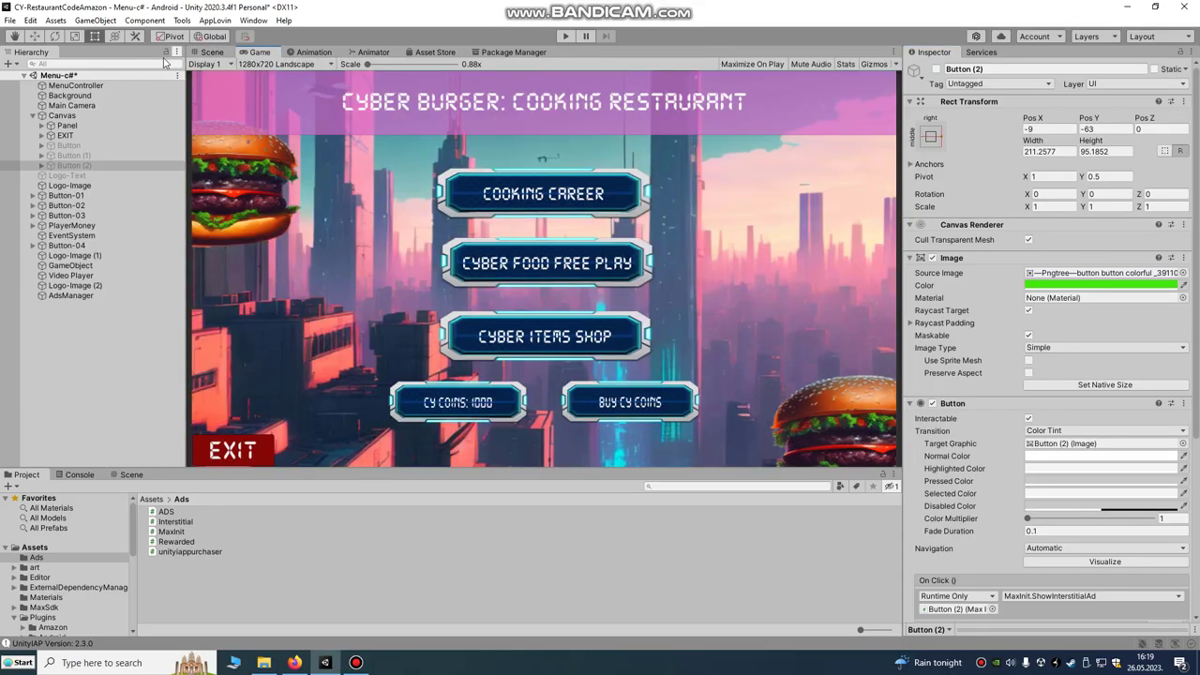
{"action": "left_click", "coordinate": [211, 53]}
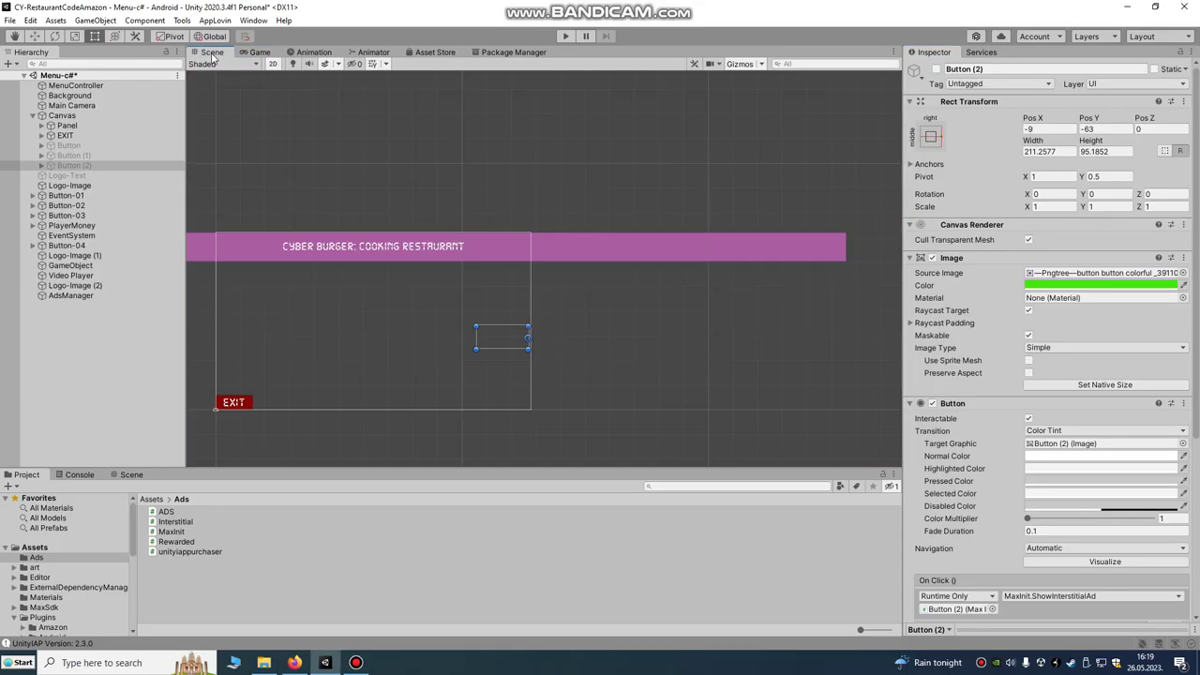
{"action": "left_click", "coordinate": [56, 20]}
{"action": "mouse_move", "coordinate": [141, 171]}
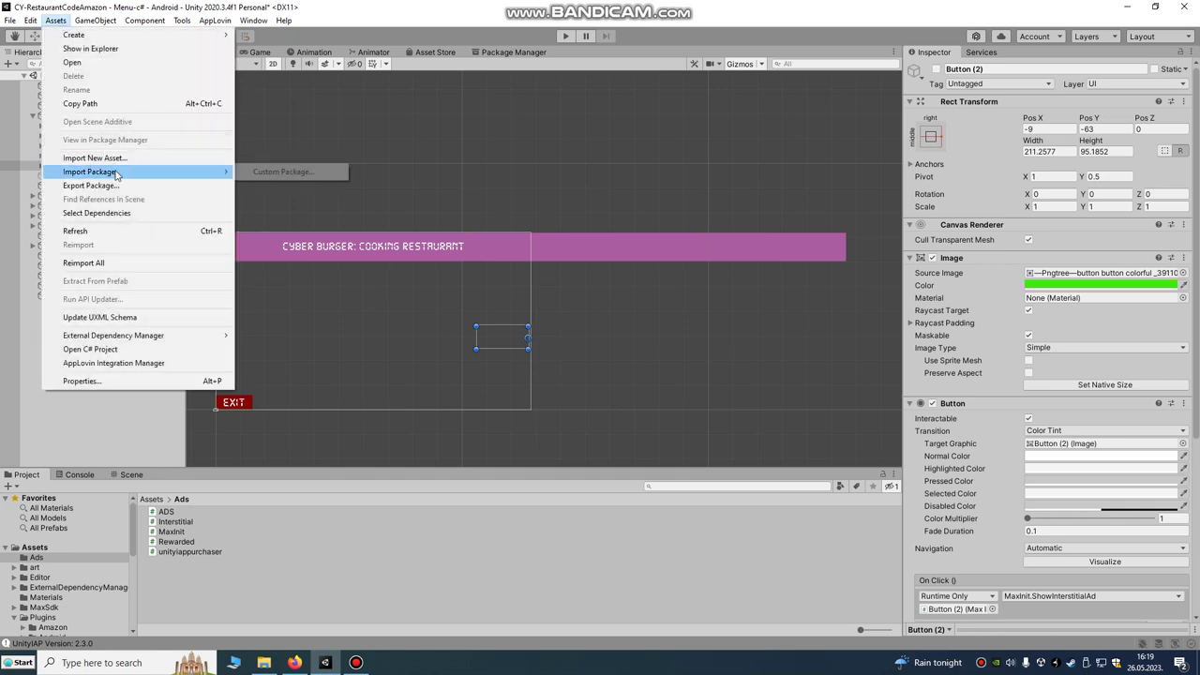
{"action": "left_click", "coordinate": [276, 173]}
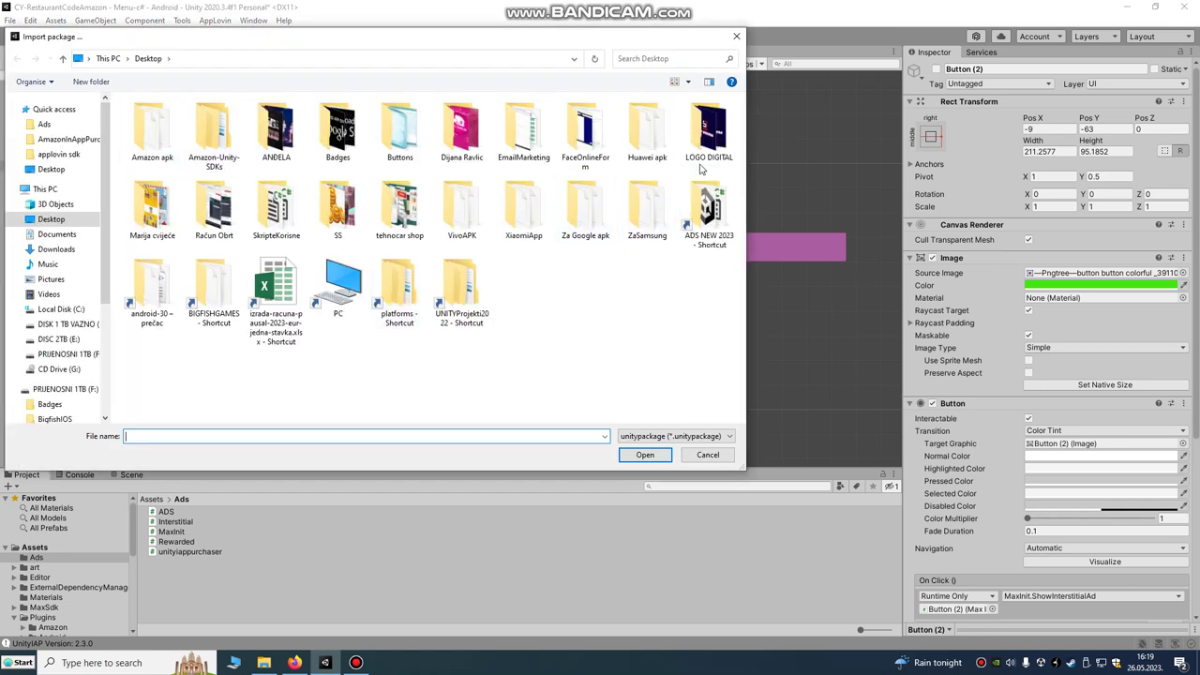
{"action": "double_click", "coordinate": [693, 221]}
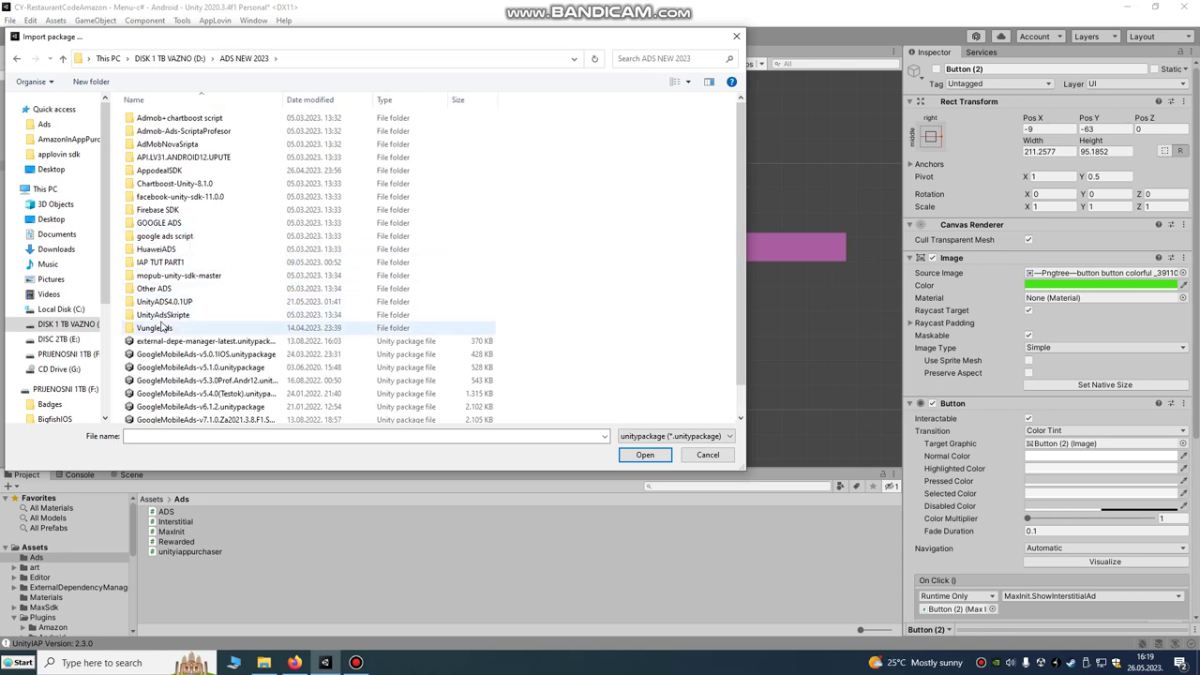
{"action": "double_click", "coordinate": [155, 288]}
{"action": "left_click", "coordinate": [169, 136]}
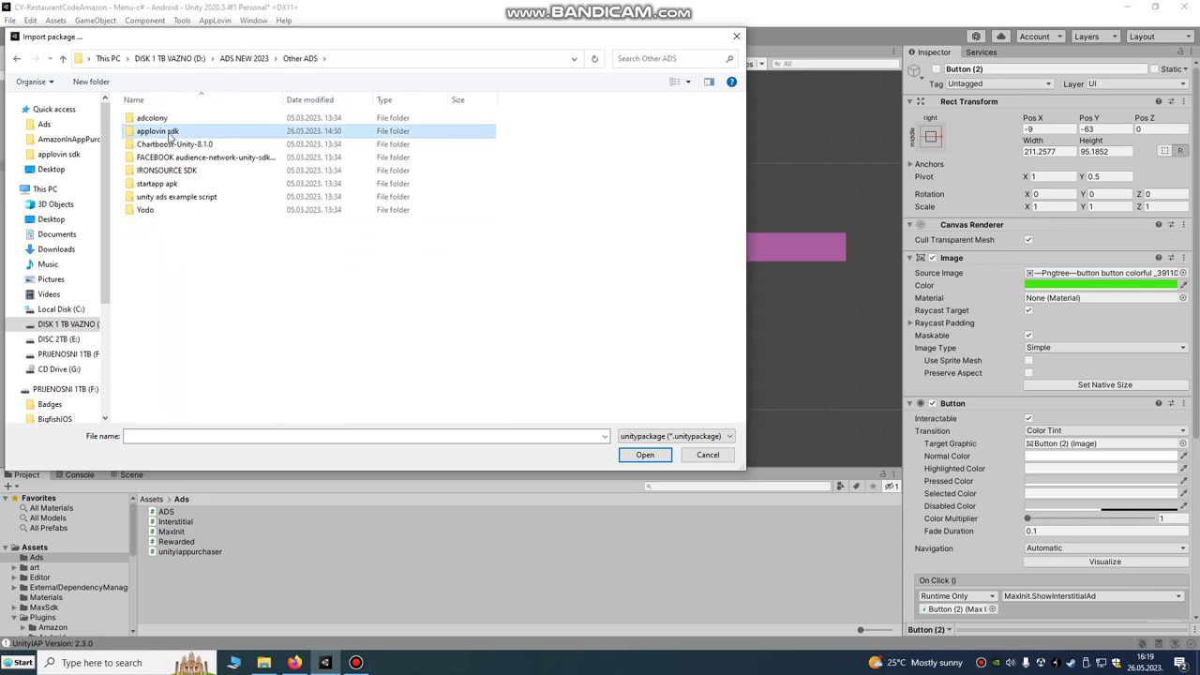
{"action": "double_click", "coordinate": [169, 132]}
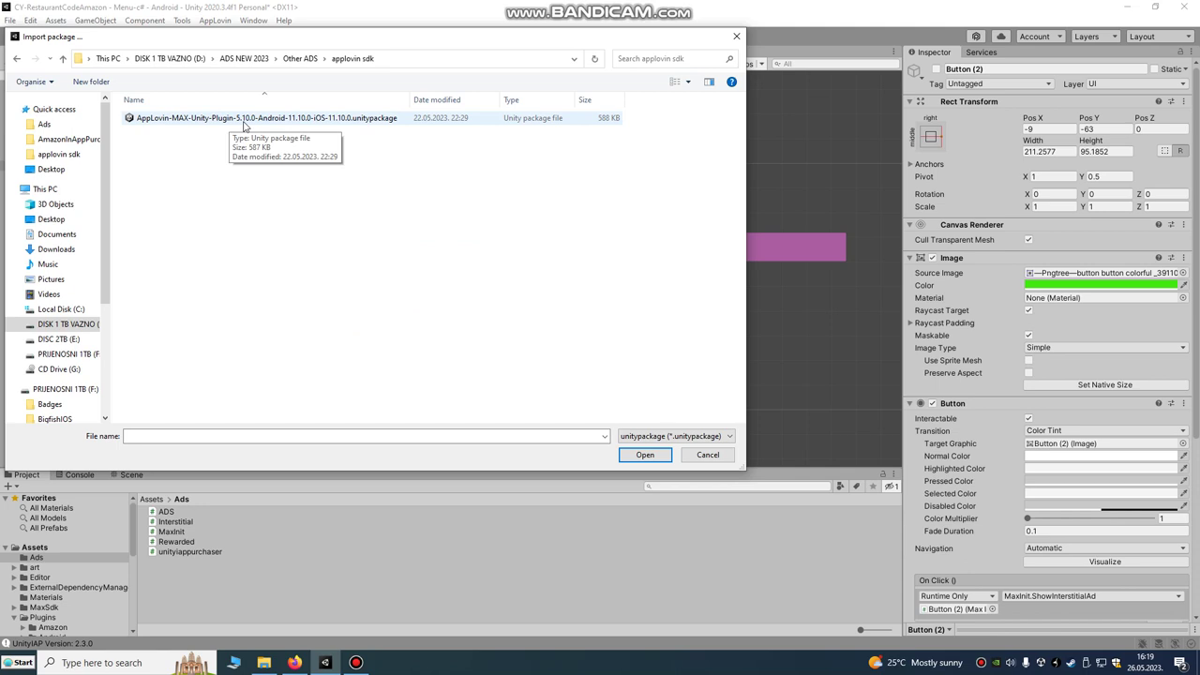
{"action": "double_click", "coordinate": [243, 123]}
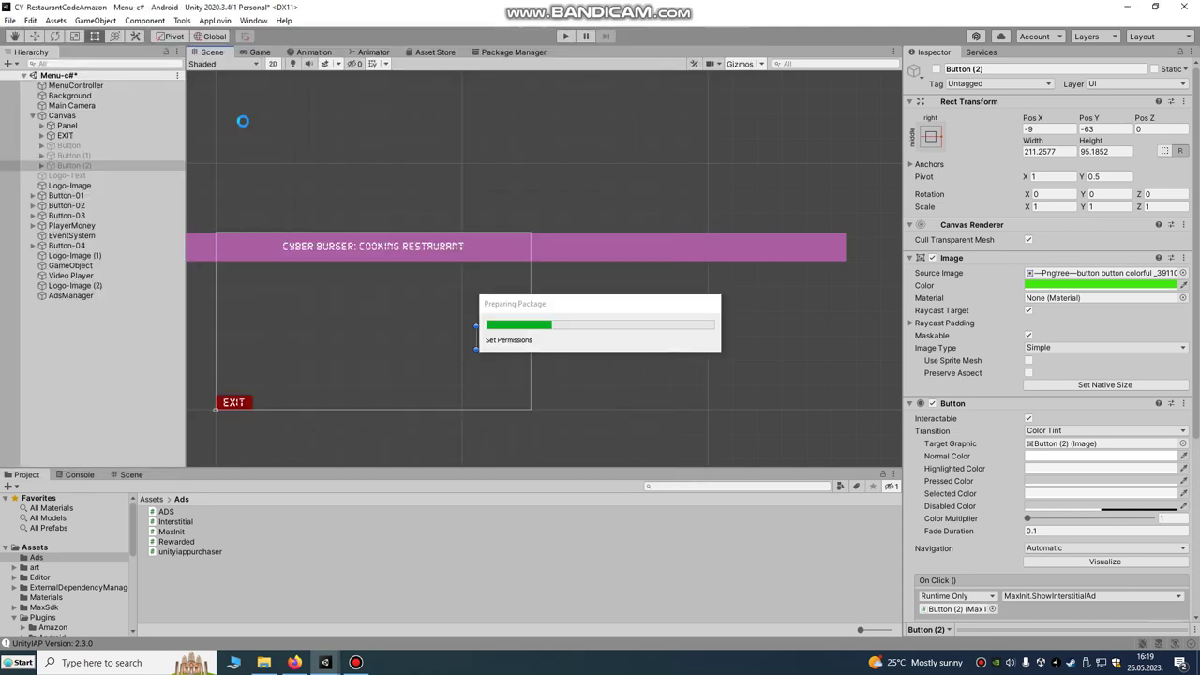
{"action": "scroll", "coordinate": [621, 221], "scroll_direction": "down", "scroll_amount": 15}
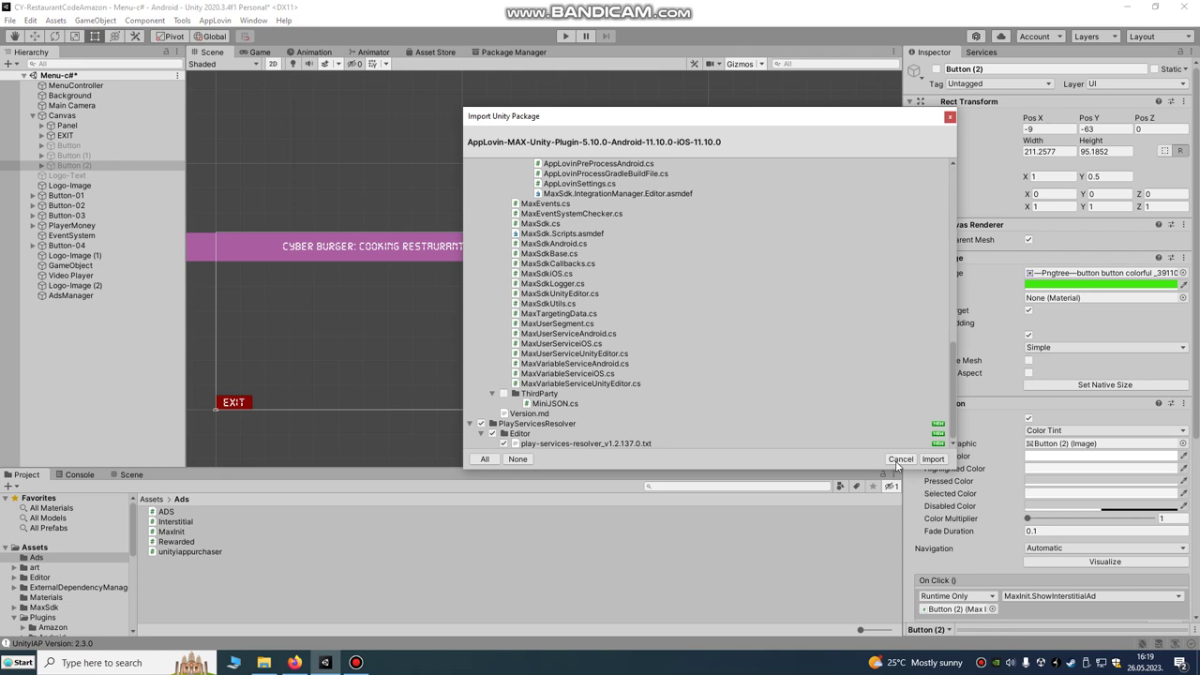
{"action": "scroll", "coordinate": [875, 341], "scroll_direction": "up", "scroll_amount": 15}
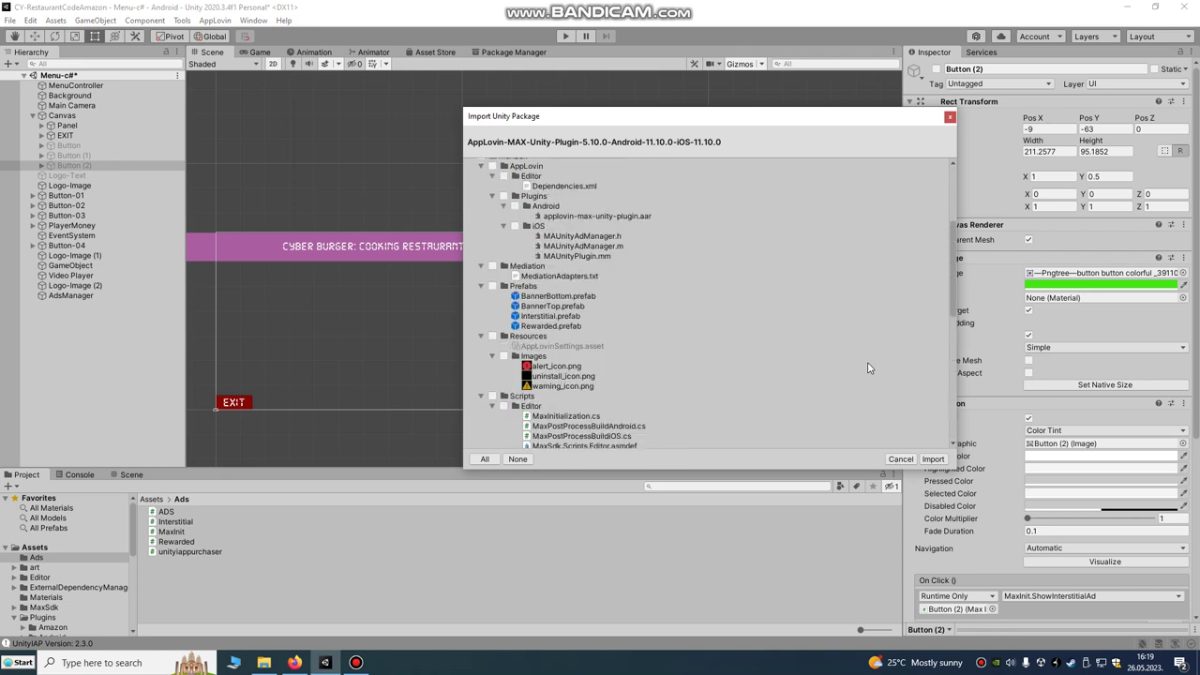
Step: Cancel the pending package import
{"action": "left_click", "coordinate": [900, 459]}
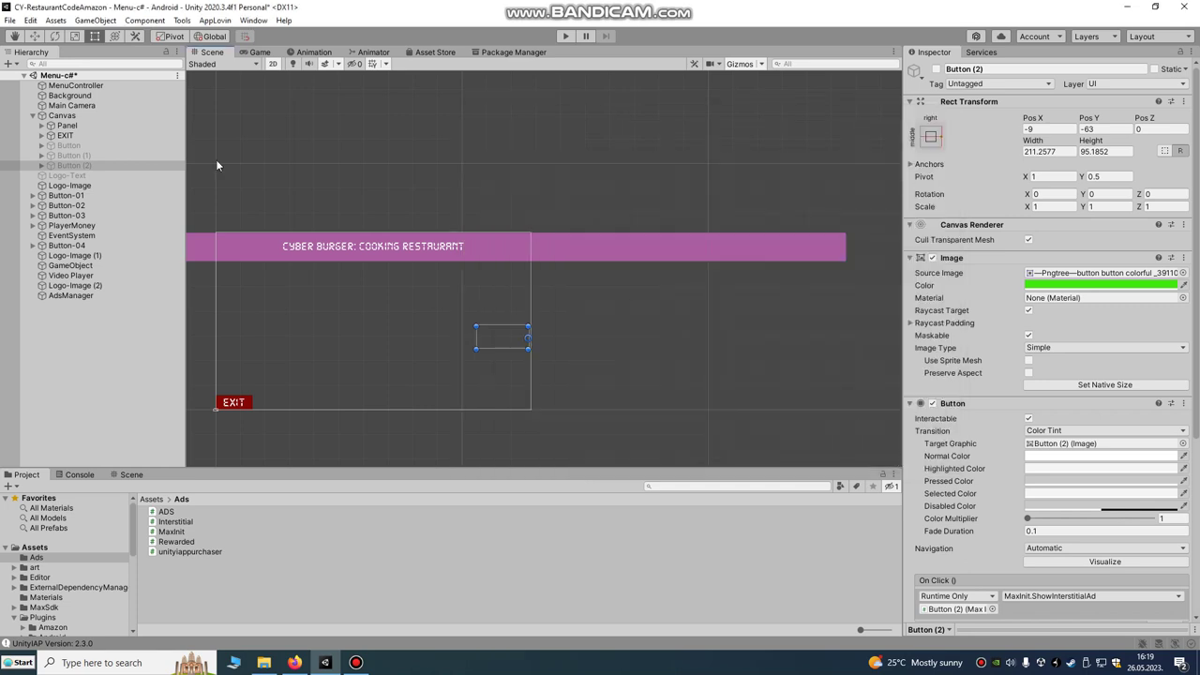
{"action": "scroll", "coordinate": [432, 249], "scroll_direction": "down", "scroll_amount": 2}
{"action": "scroll", "coordinate": [433, 249], "scroll_direction": "up", "scroll_amount": 1}
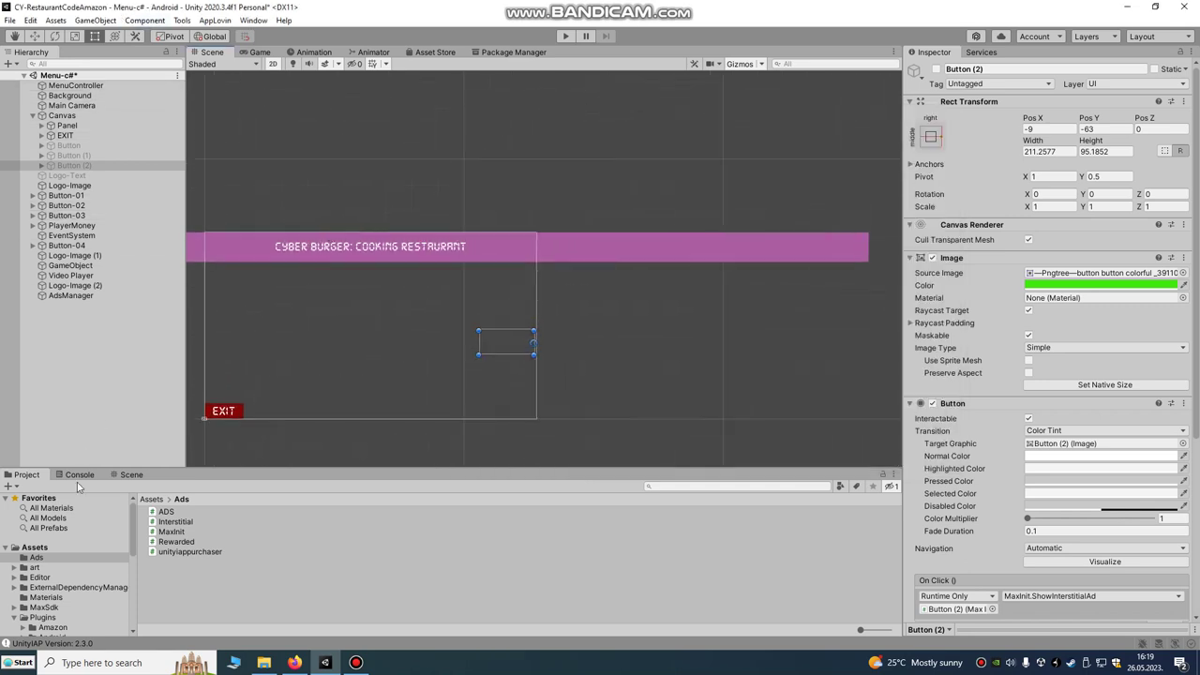
Step: Open AppLovin > Integration Manager and click into the AppLovin SDK Key field
{"action": "left_click", "coordinate": [214, 21]}
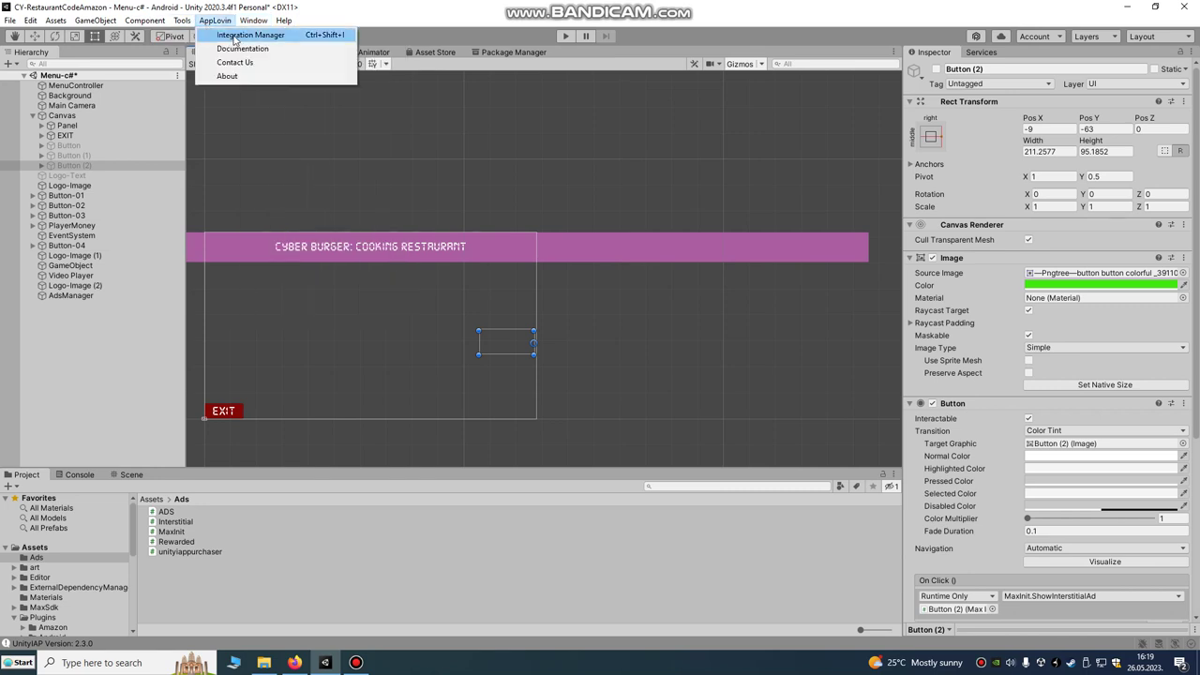
{"action": "left_click", "coordinate": [235, 35]}
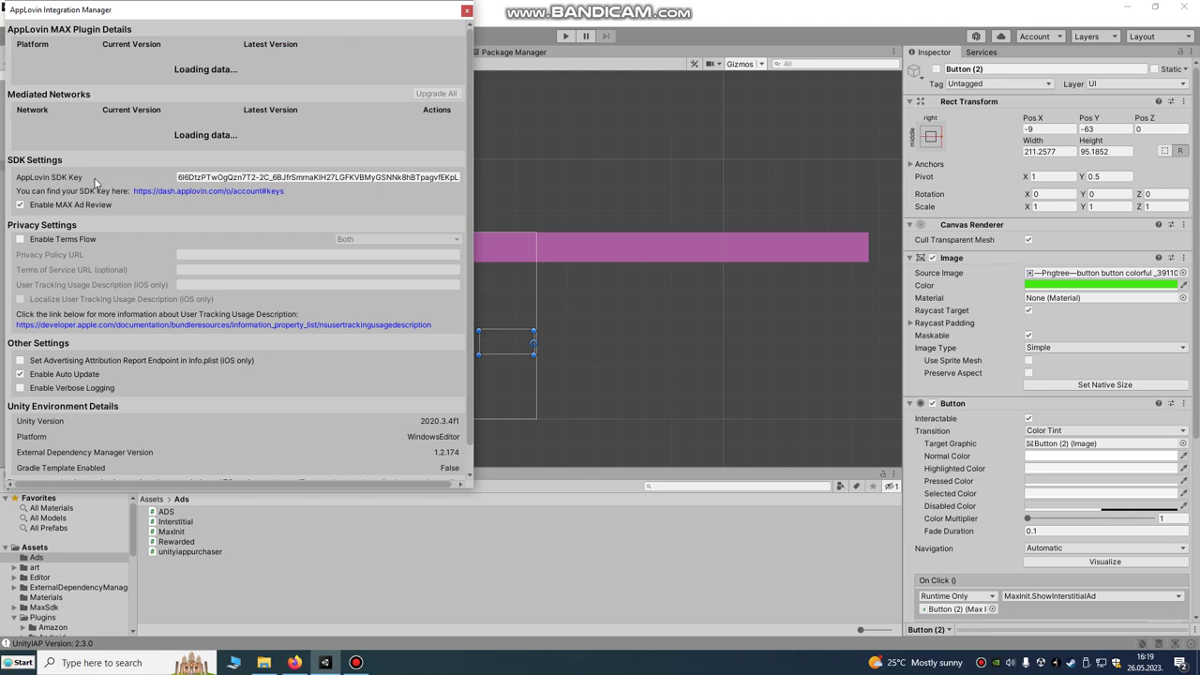
{"action": "left_click", "coordinate": [247, 177]}
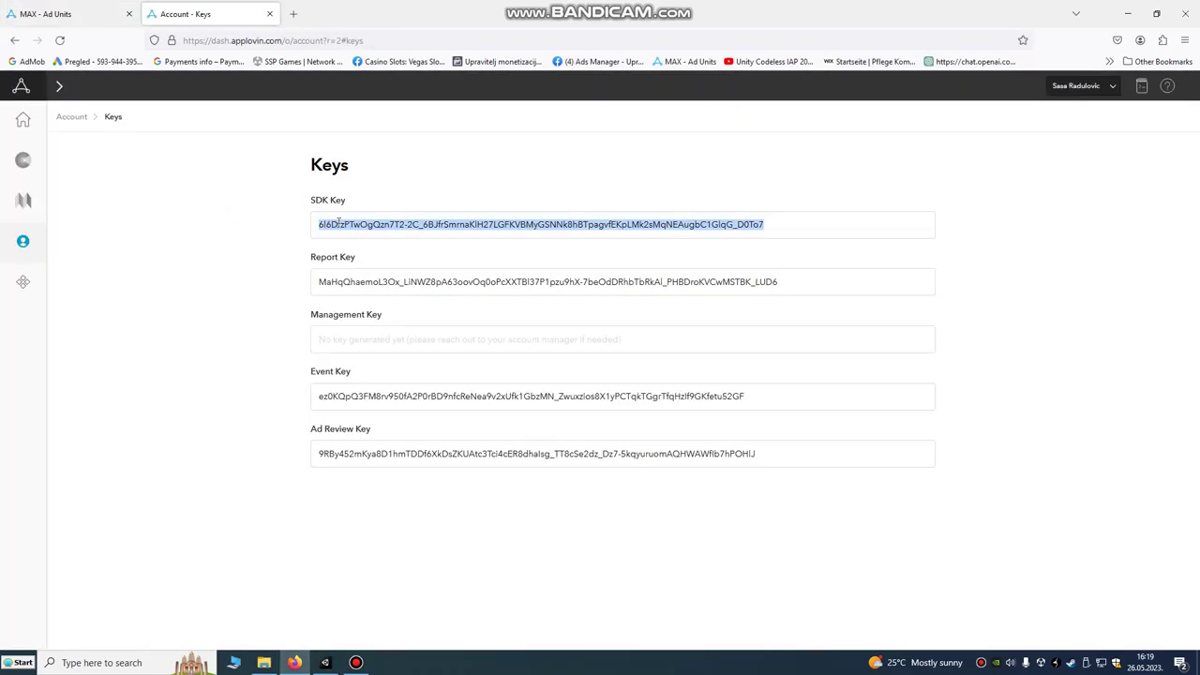
Step: Copy the account's SDK Key from the Keys page and return to Unity
{"action": "right_click", "coordinate": [342, 227]}
{"action": "left_click", "coordinate": [366, 337]}
{"action": "left_click", "coordinate": [325, 663]}
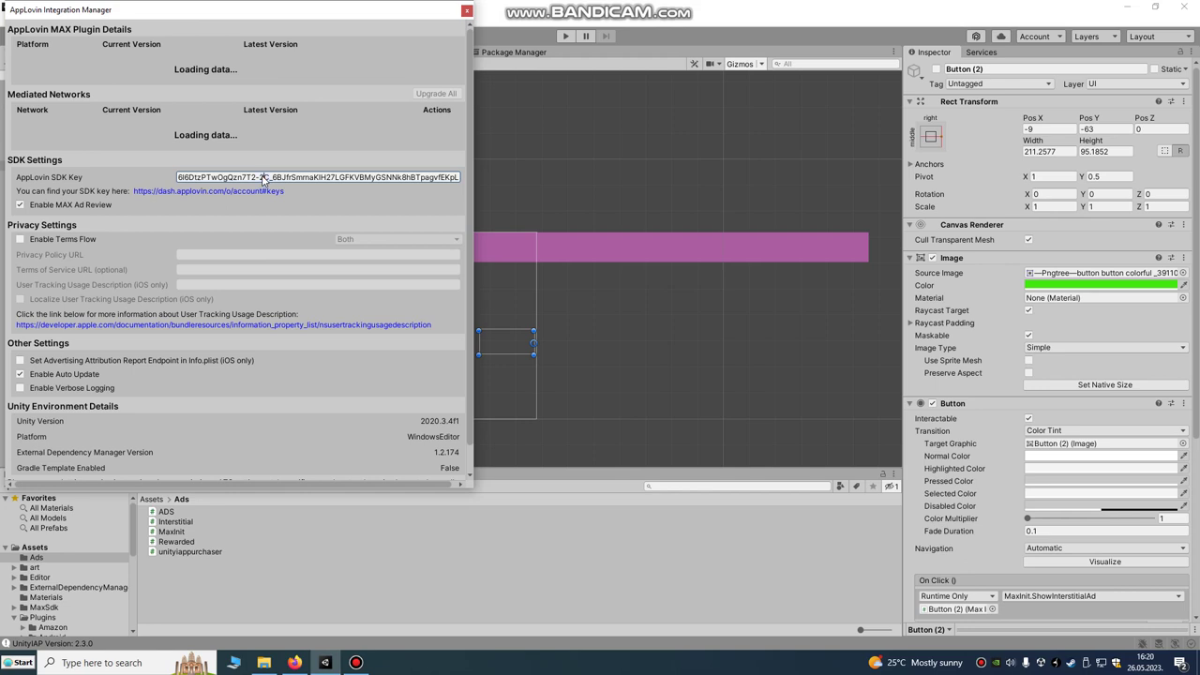
Step: Review the plugin 5.10.0 details and mediated networks, then close the Integration Manager
{"action": "scroll", "coordinate": [307, 155], "scroll_direction": "down", "scroll_amount": 6}
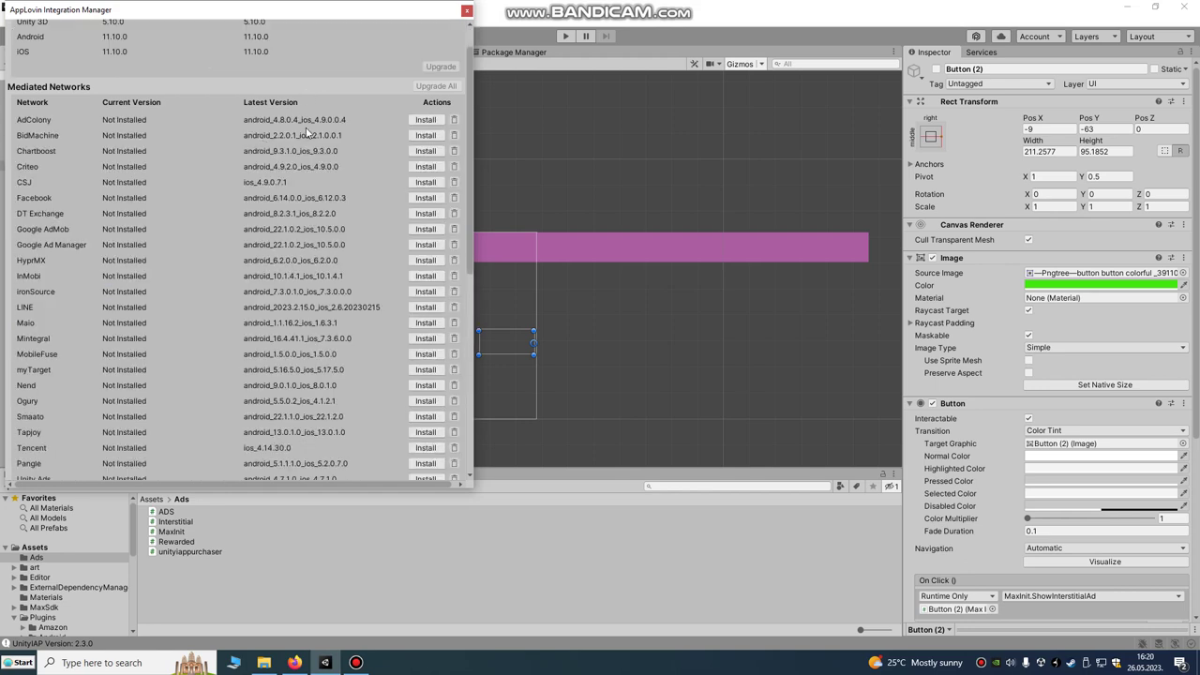
{"action": "scroll", "coordinate": [315, 220], "scroll_direction": "up", "scroll_amount": 5}
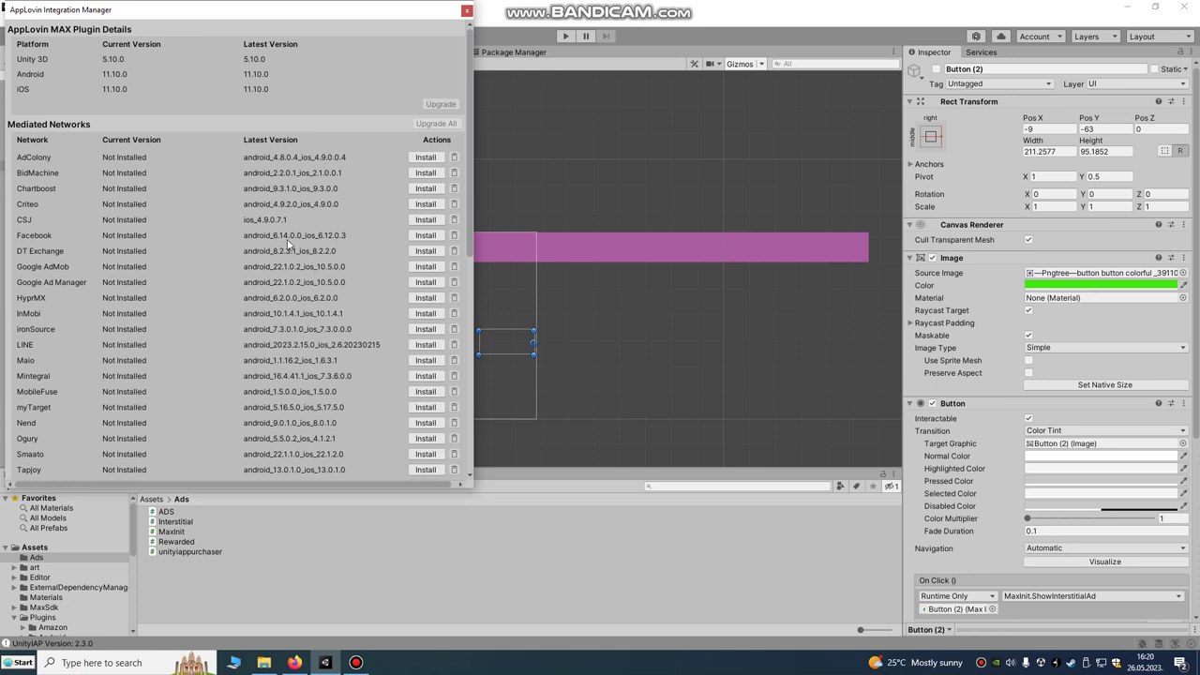
{"action": "scroll", "coordinate": [289, 243], "scroll_direction": "down", "scroll_amount": 6}
{"action": "scroll", "coordinate": [290, 384], "scroll_direction": "down", "scroll_amount": 6}
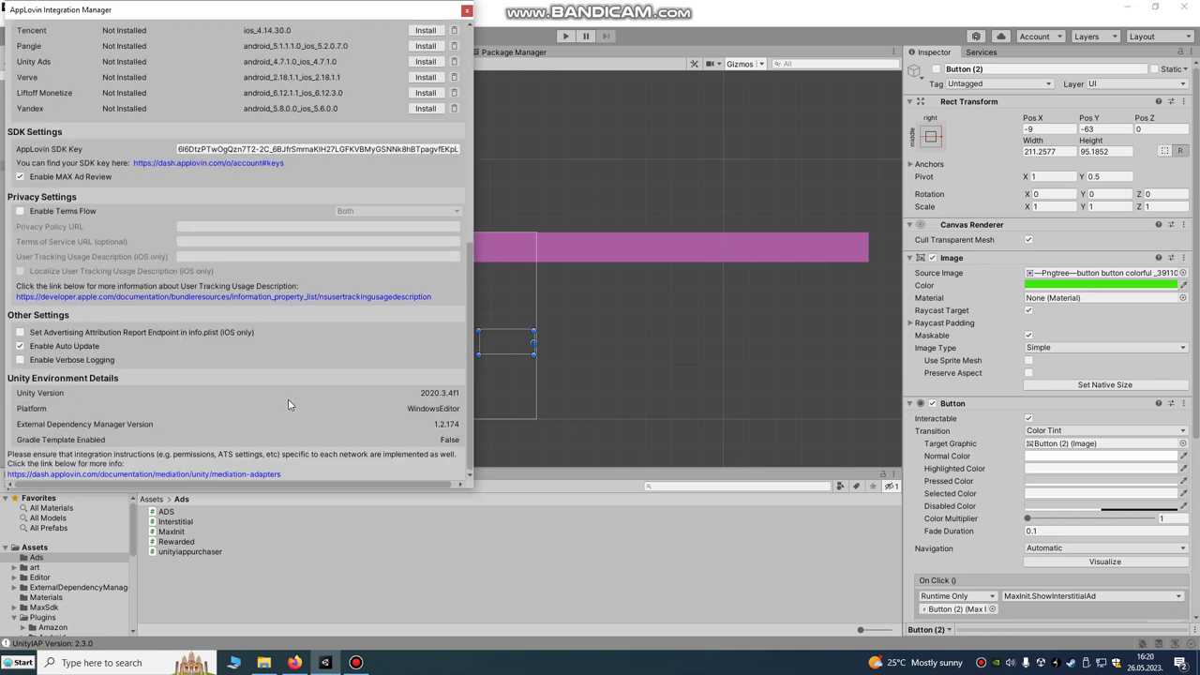
{"action": "left_click", "coordinate": [467, 11]}
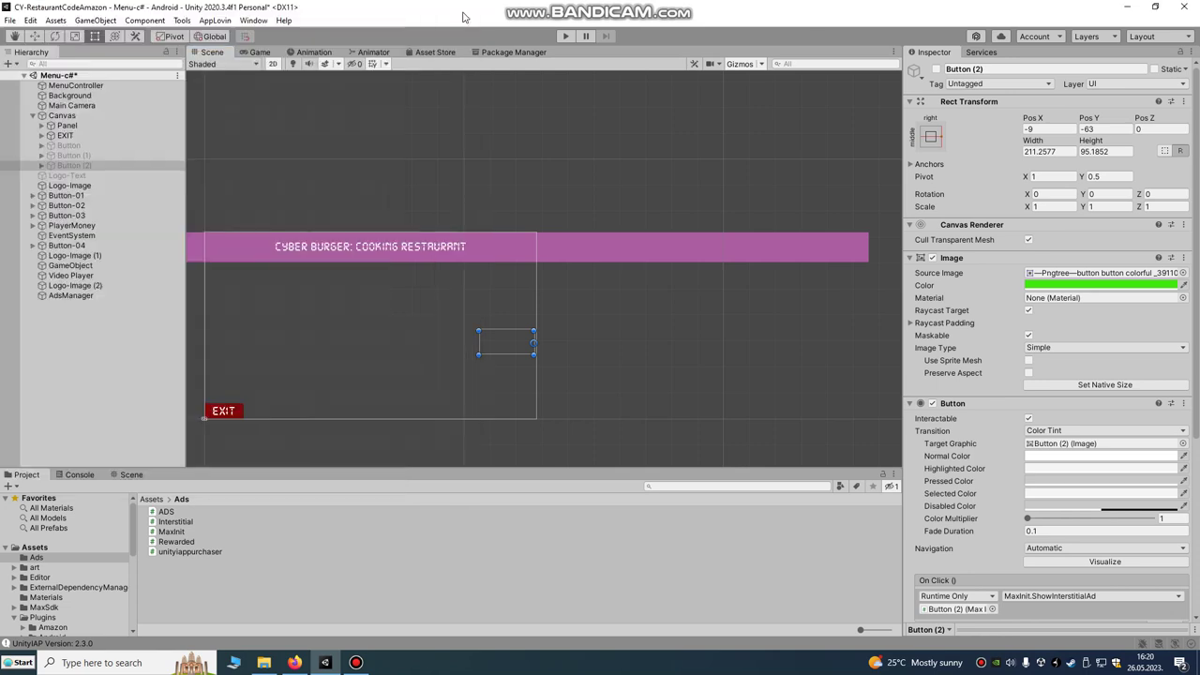
{"action": "left_click", "coordinate": [56, 20]}
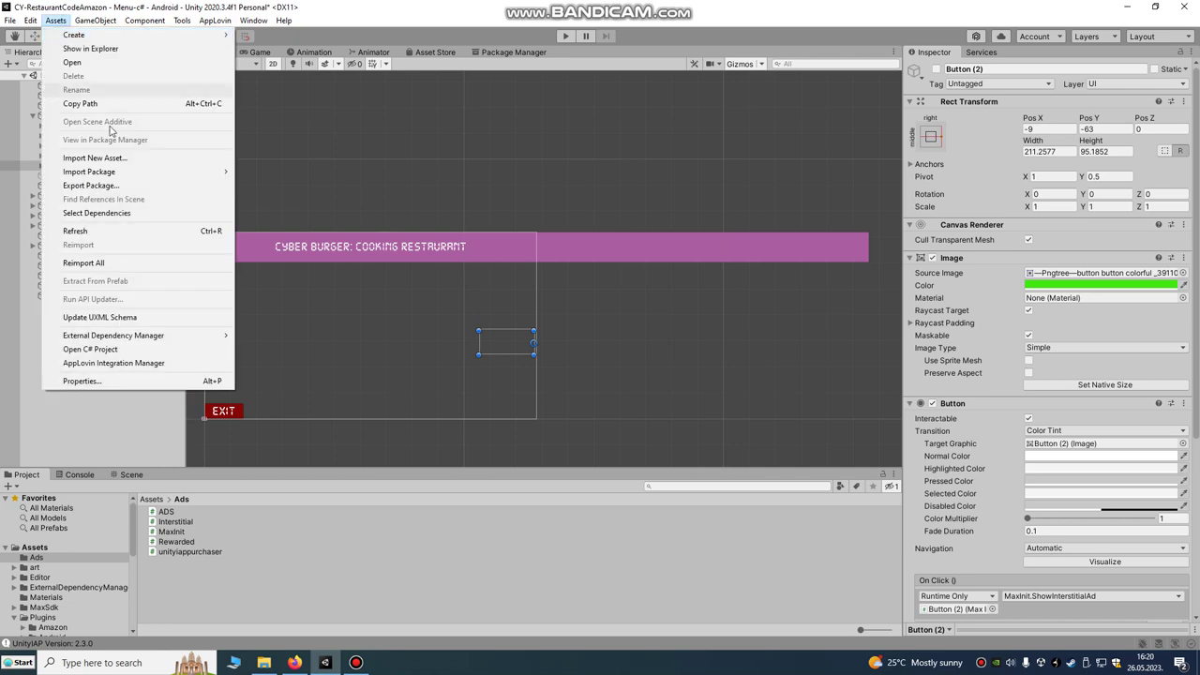
{"action": "mouse_move", "coordinate": [227, 172]}
{"action": "left_click", "coordinate": [290, 172]}
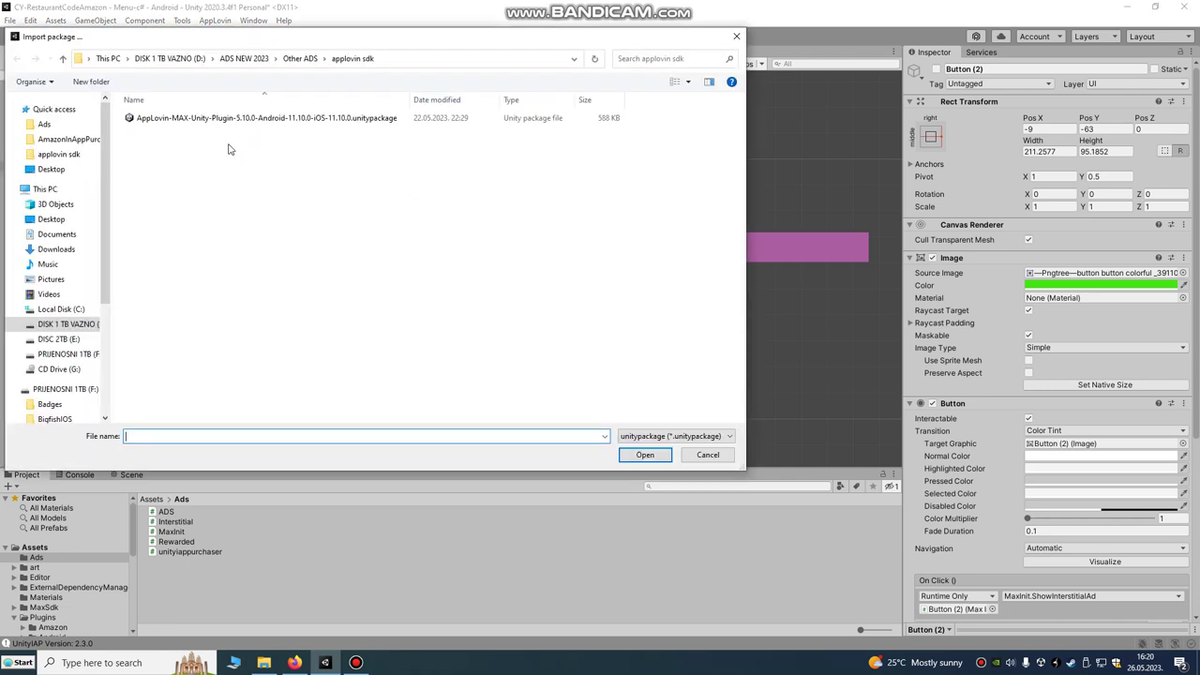
{"action": "left_click", "coordinate": [300, 58]}
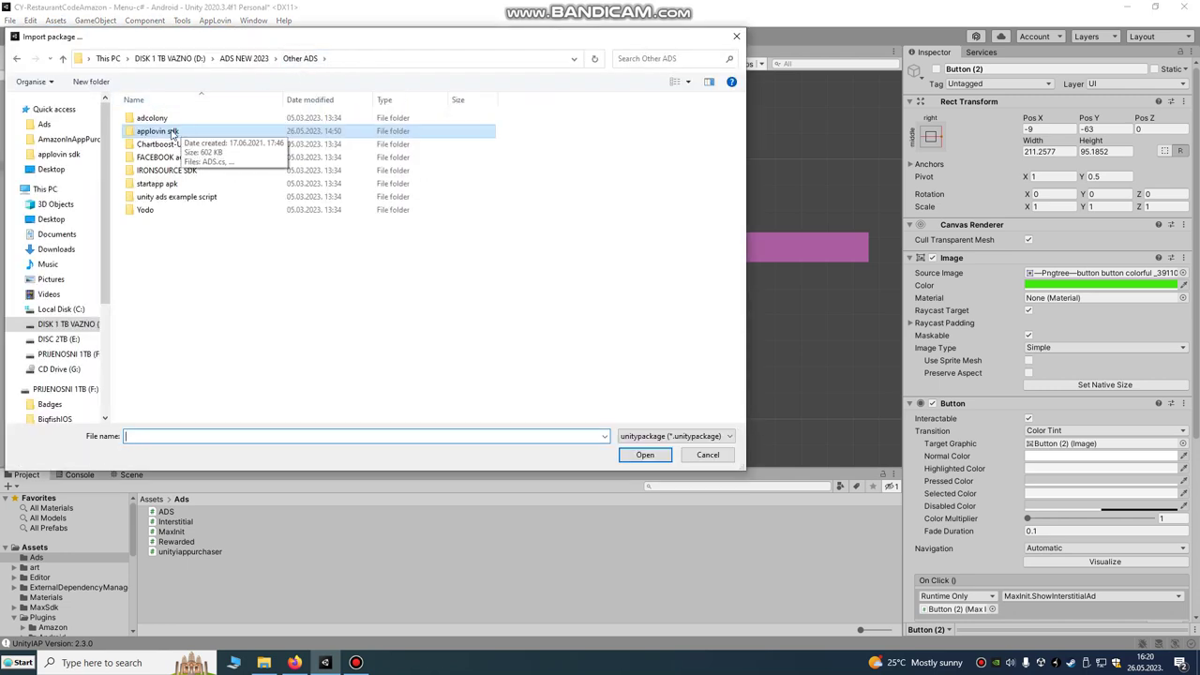
{"action": "double_click", "coordinate": [172, 133]}
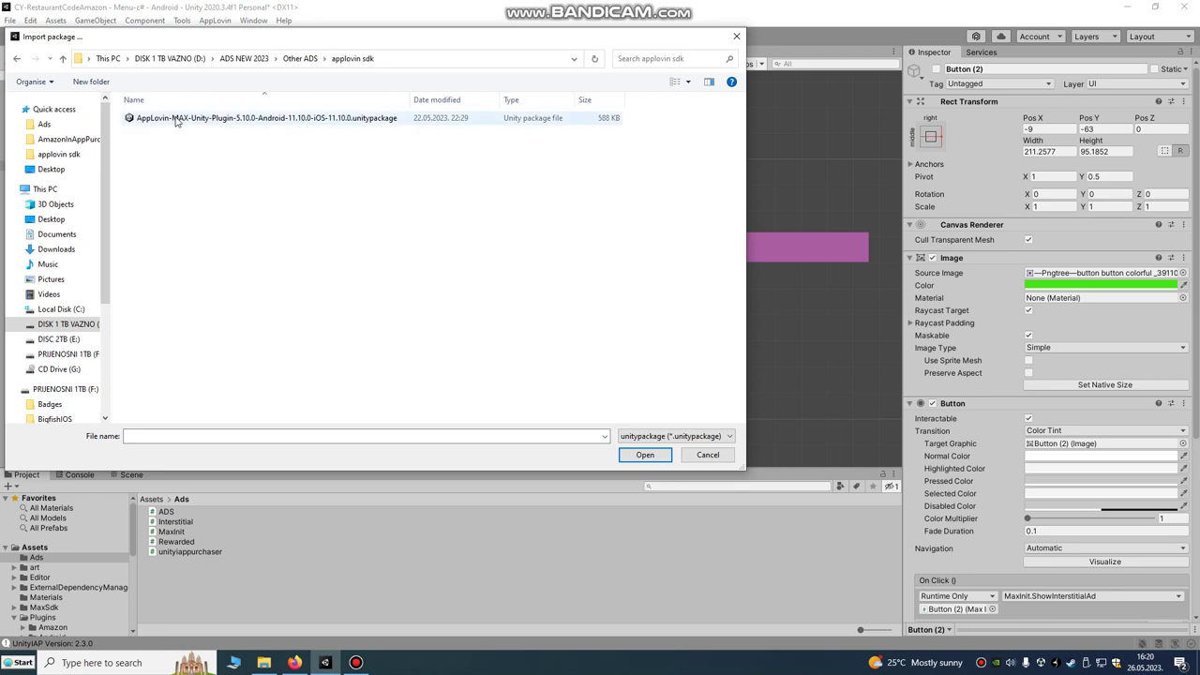
{"action": "left_click", "coordinate": [708, 455]}
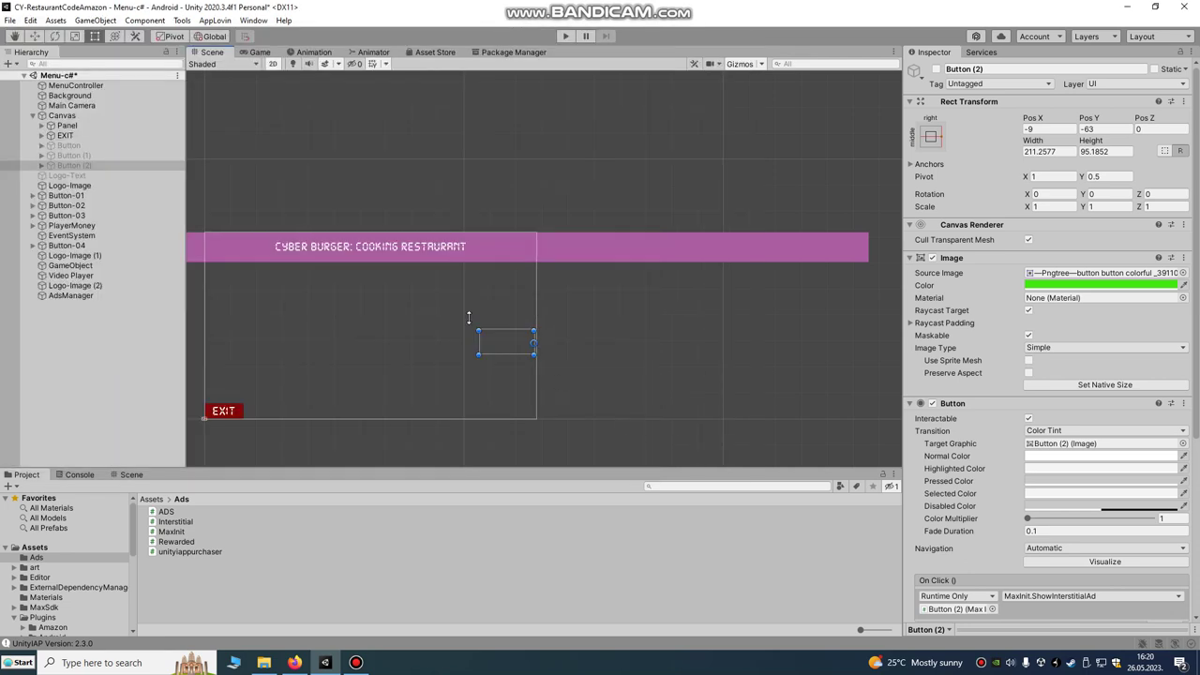
{"action": "left_click", "coordinate": [215, 21]}
{"action": "left_click", "coordinate": [225, 37]}
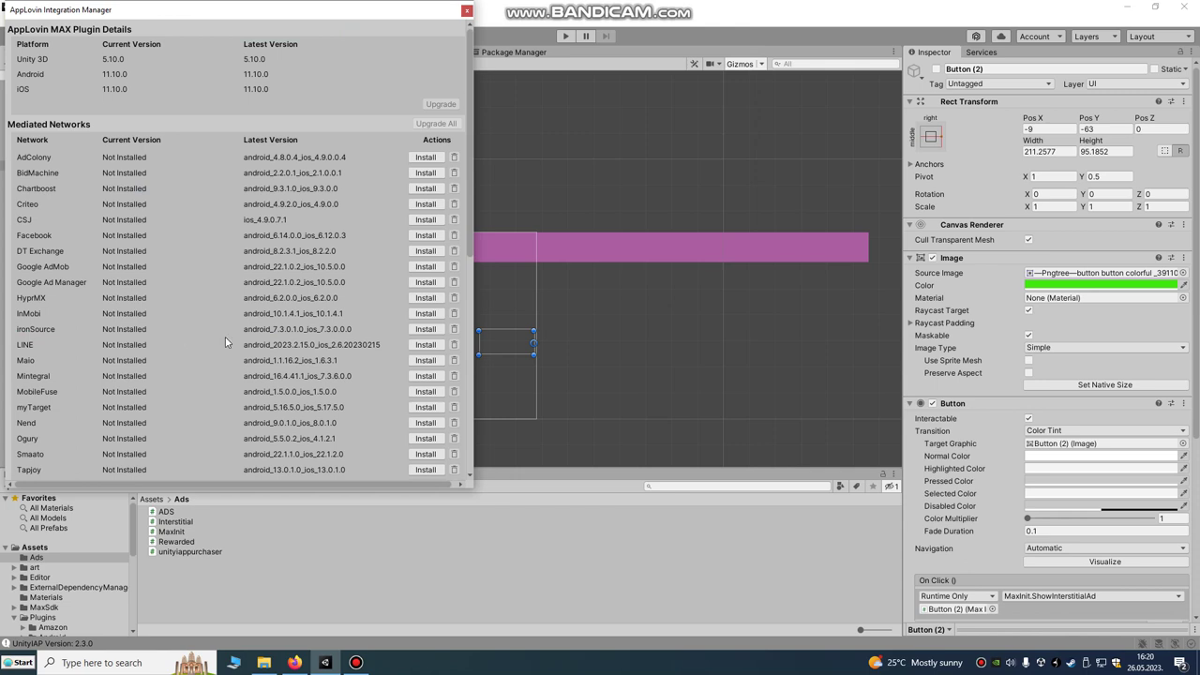
{"action": "scroll", "coordinate": [225, 343], "scroll_direction": "down", "scroll_amount": 6}
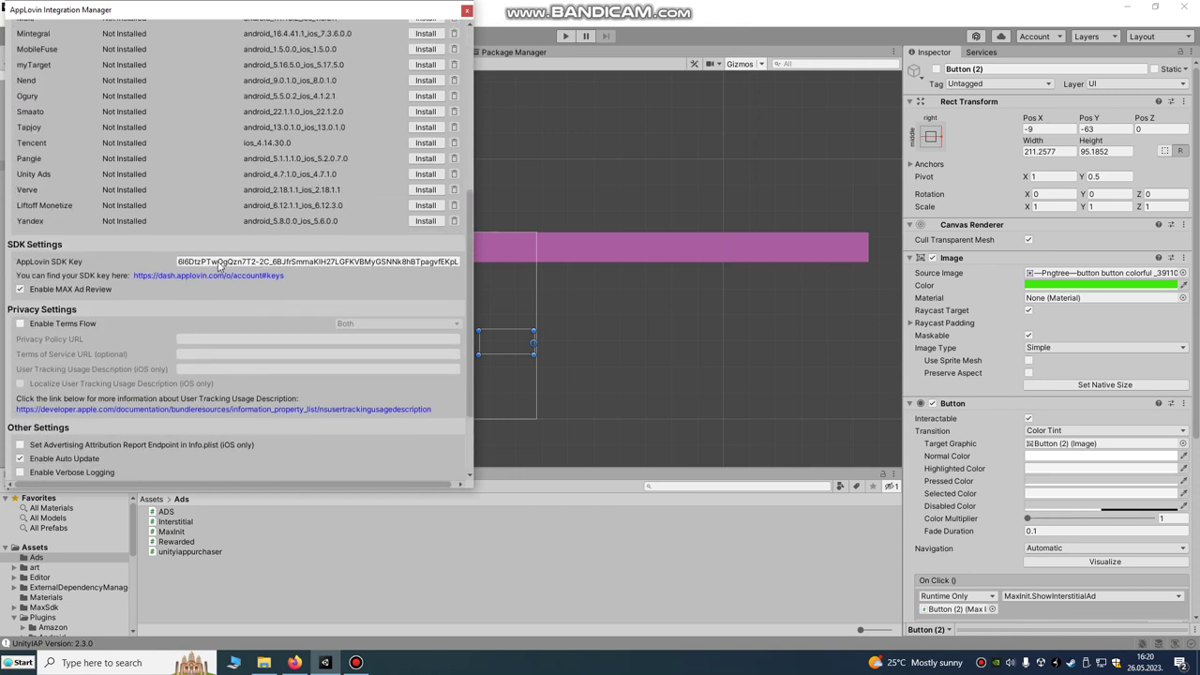
{"action": "scroll", "coordinate": [215, 281], "scroll_direction": "up", "scroll_amount": 8}
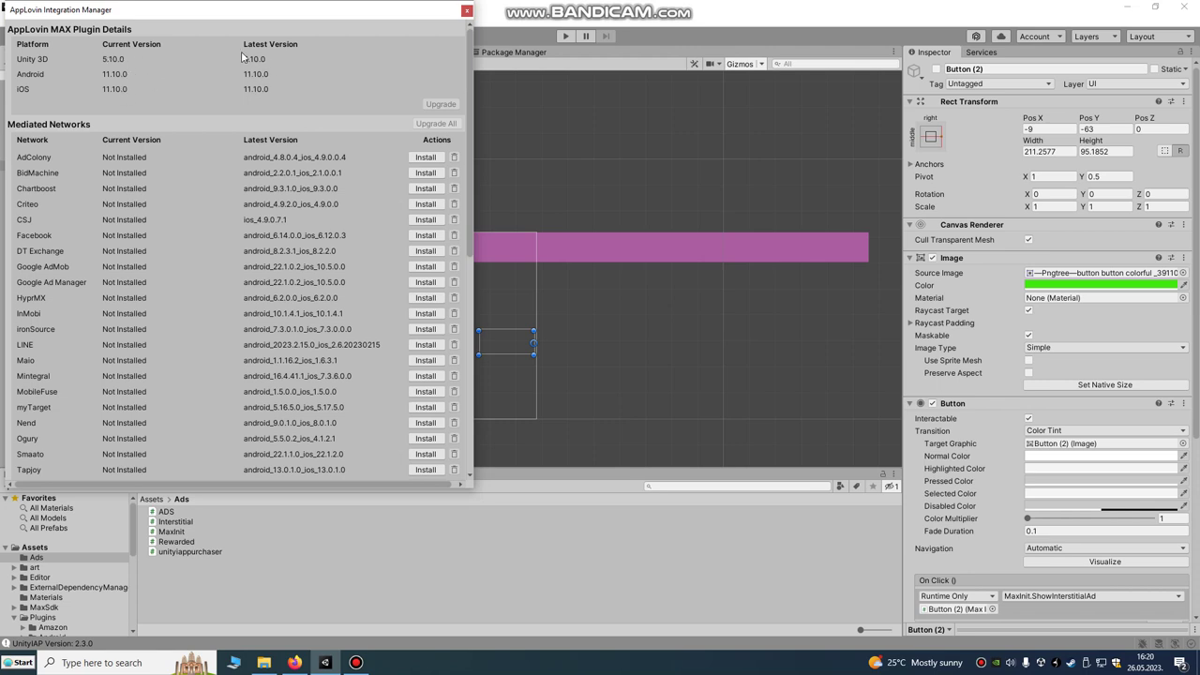
{"action": "left_click", "coordinate": [466, 10]}
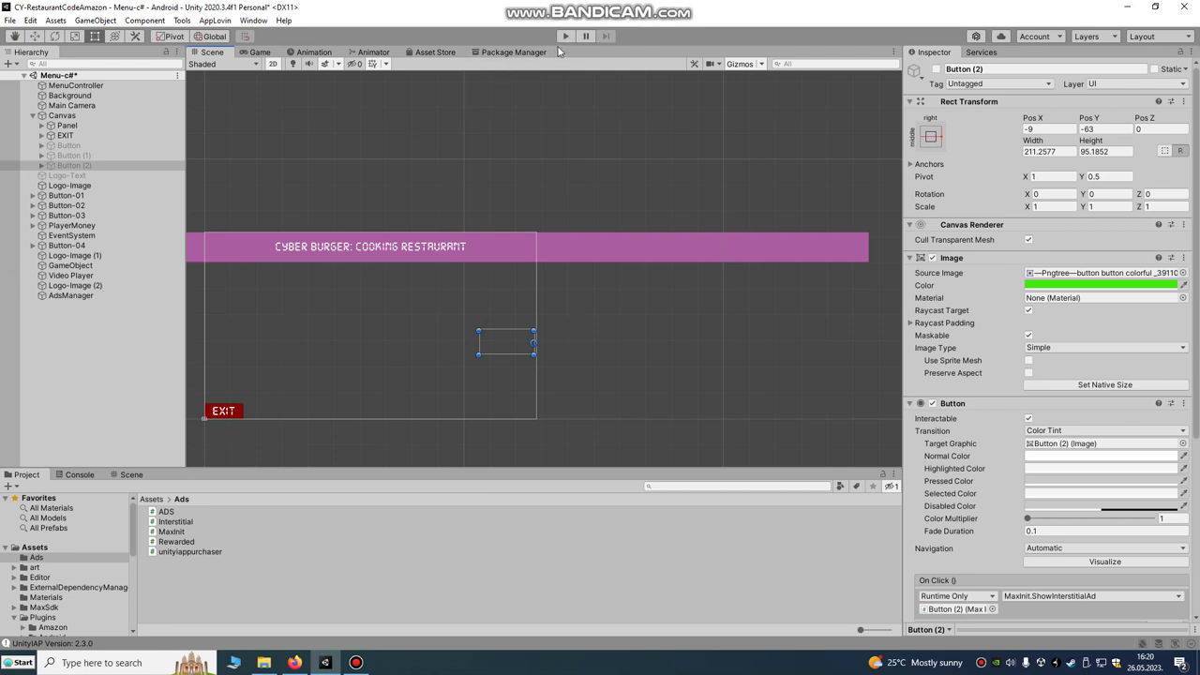
Step: Select AdsManager and look over the MaxInit, Rewarded and Interstitial scripts
{"action": "left_click", "coordinate": [92, 296]}
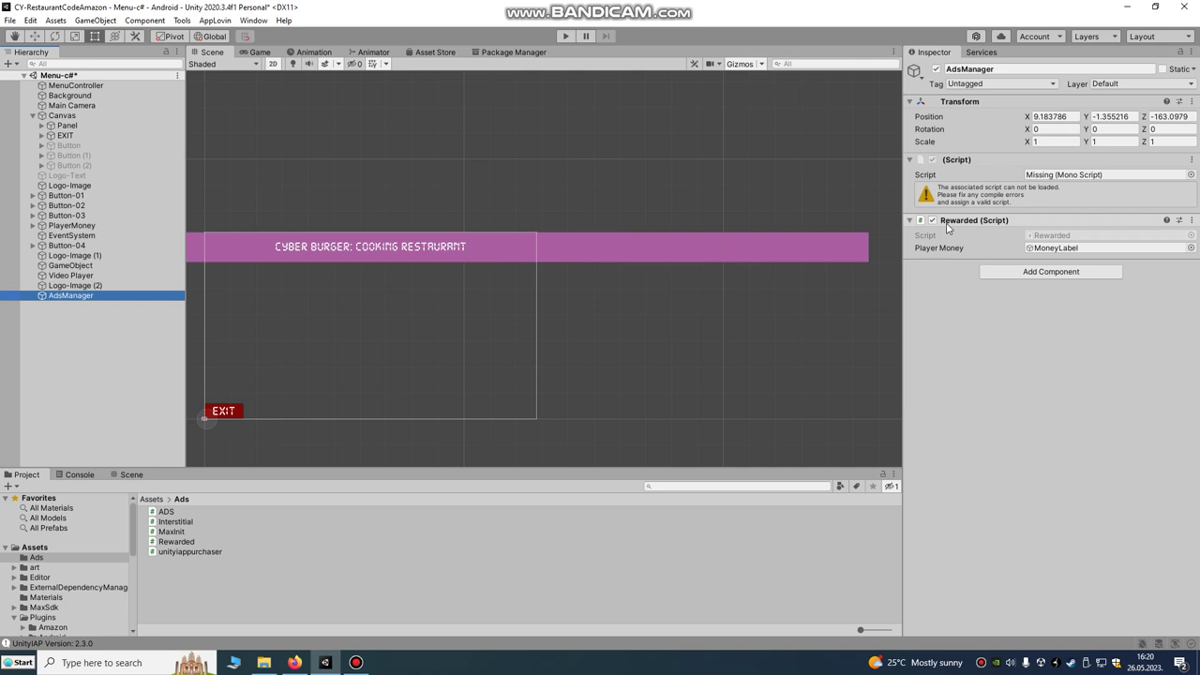
{"action": "left_click", "coordinate": [175, 532]}
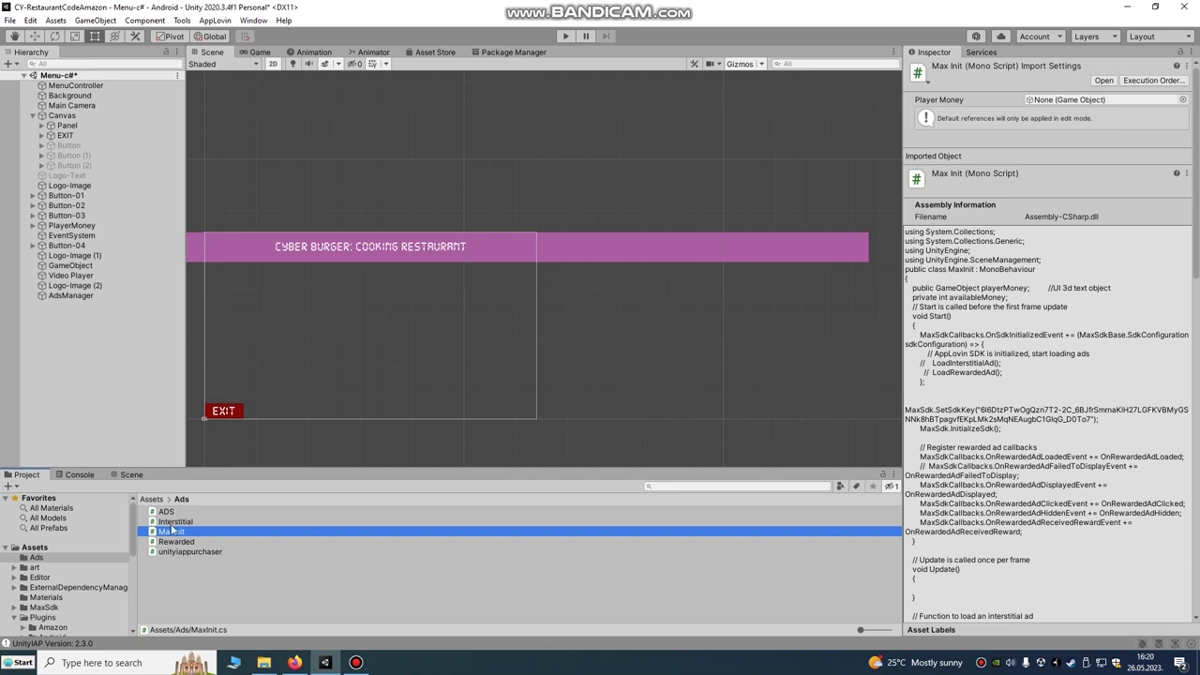
{"action": "left_click", "coordinate": [176, 541]}
{"action": "left_click", "coordinate": [176, 521]}
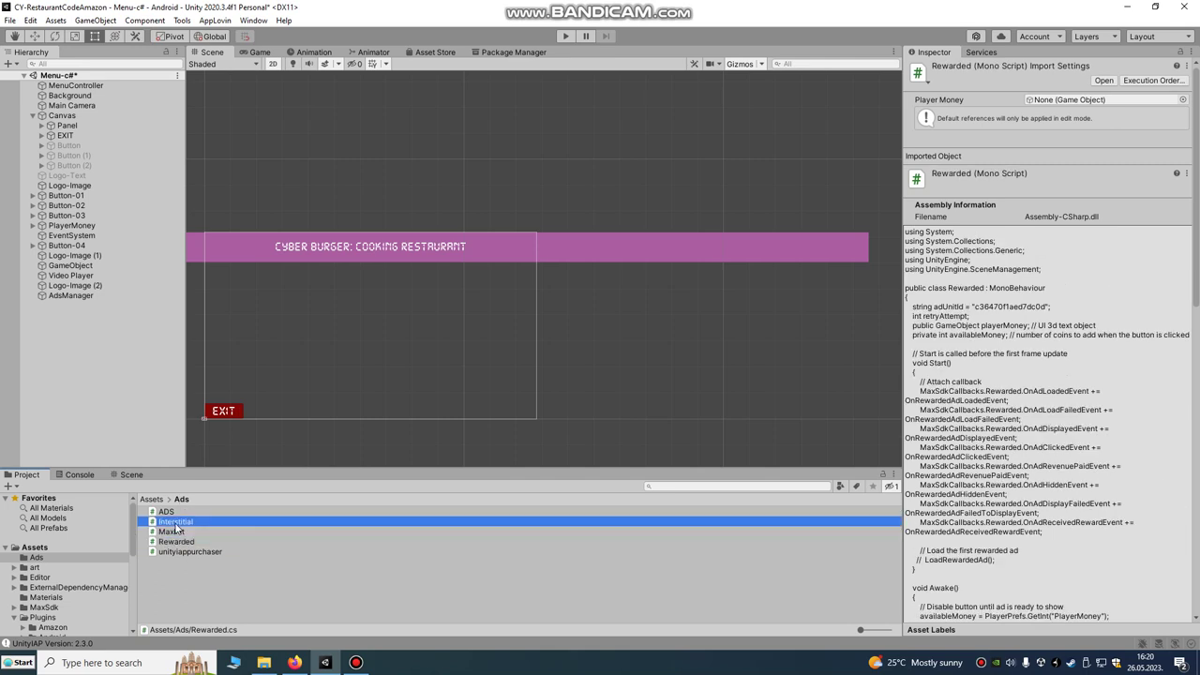
{"action": "left_click", "coordinate": [180, 531]}
{"action": "left_click", "coordinate": [75, 285]}
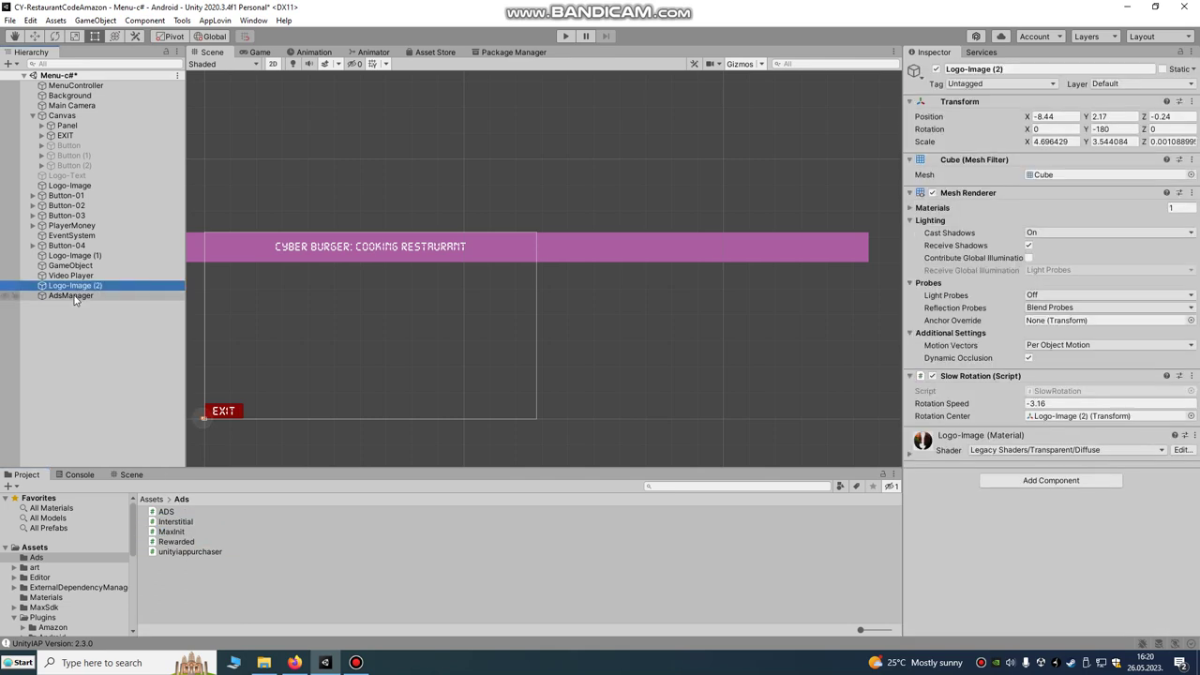
{"action": "left_click", "coordinate": [71, 295]}
Step: Replace the Rewarded component on AdsManager with Max Init and open it for editing
{"action": "right_click", "coordinate": [966, 221]}
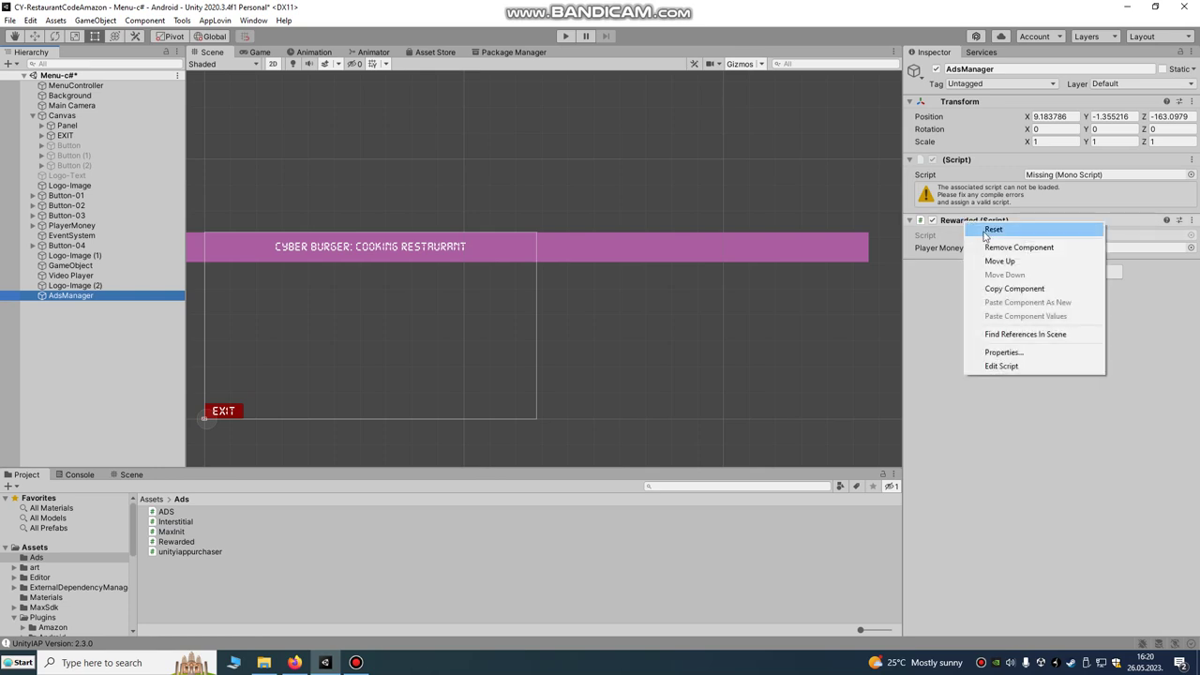
{"action": "left_click", "coordinate": [1000, 248]}
{"action": "left_click", "coordinate": [1010, 231]}
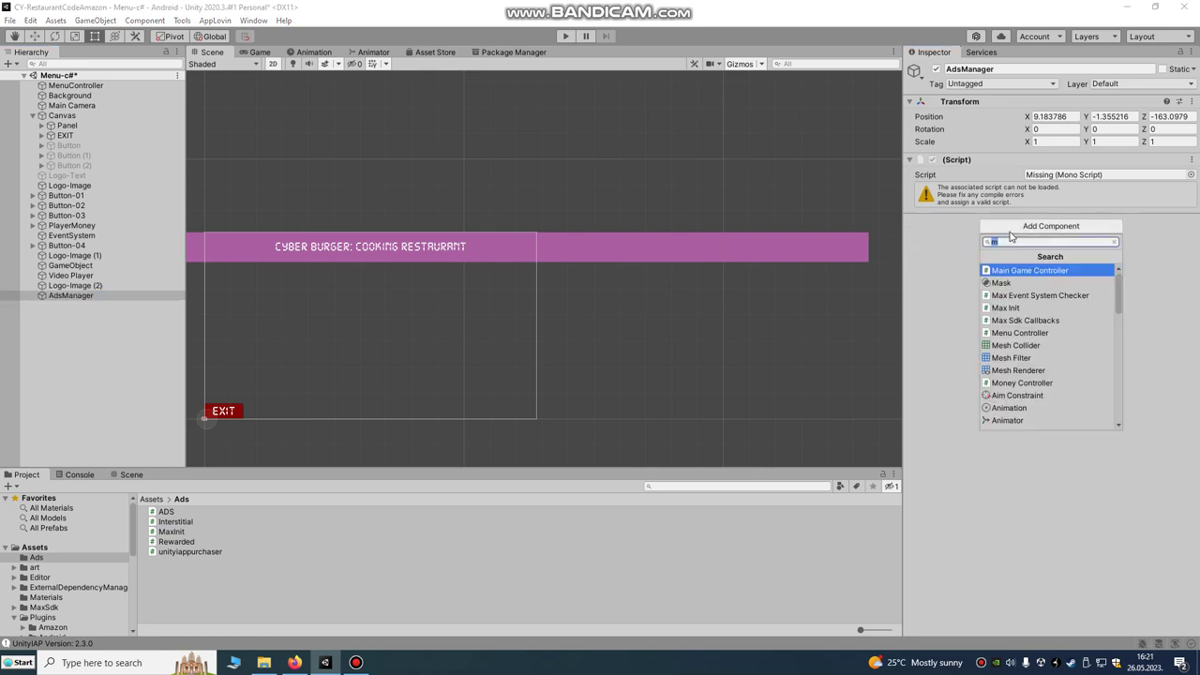
{"action": "type", "text": "ax"}
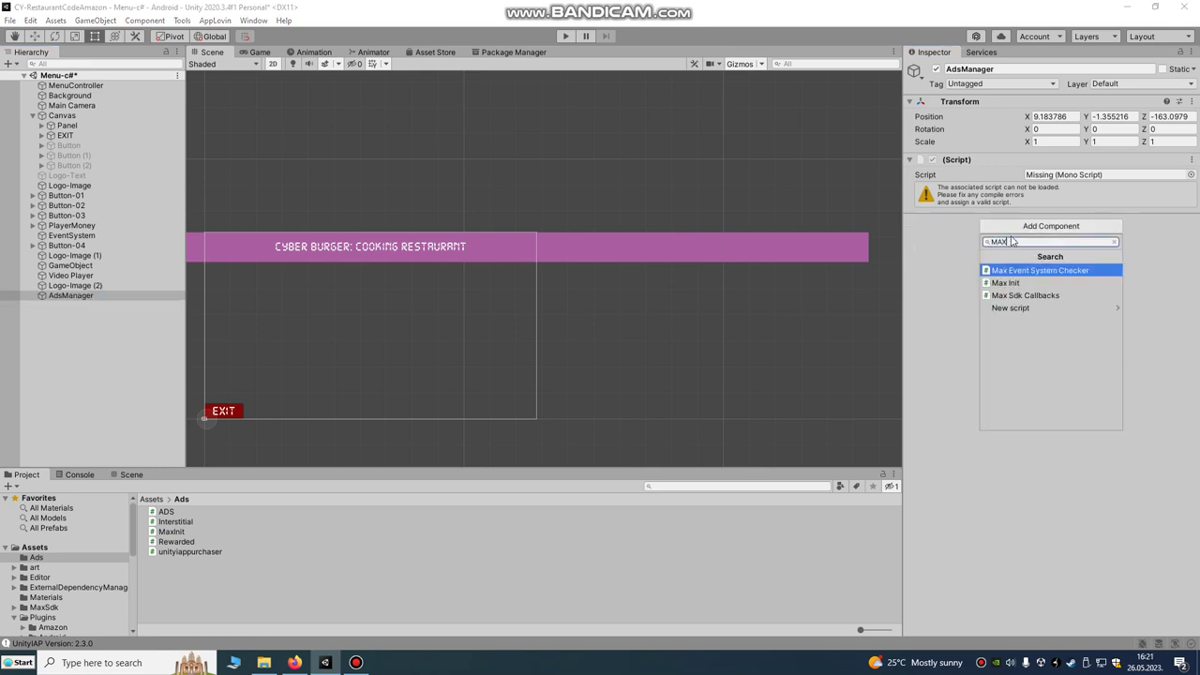
{"action": "left_click", "coordinate": [1017, 283]}
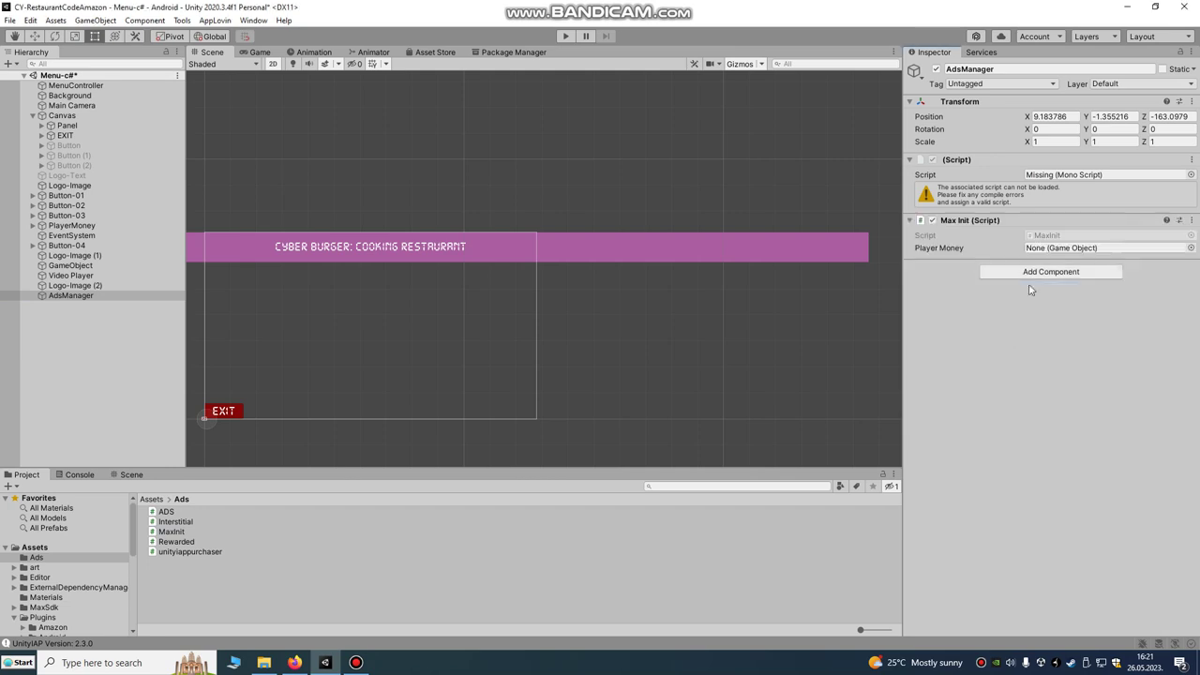
{"action": "right_click", "coordinate": [975, 221]}
{"action": "left_click", "coordinate": [1012, 366]}
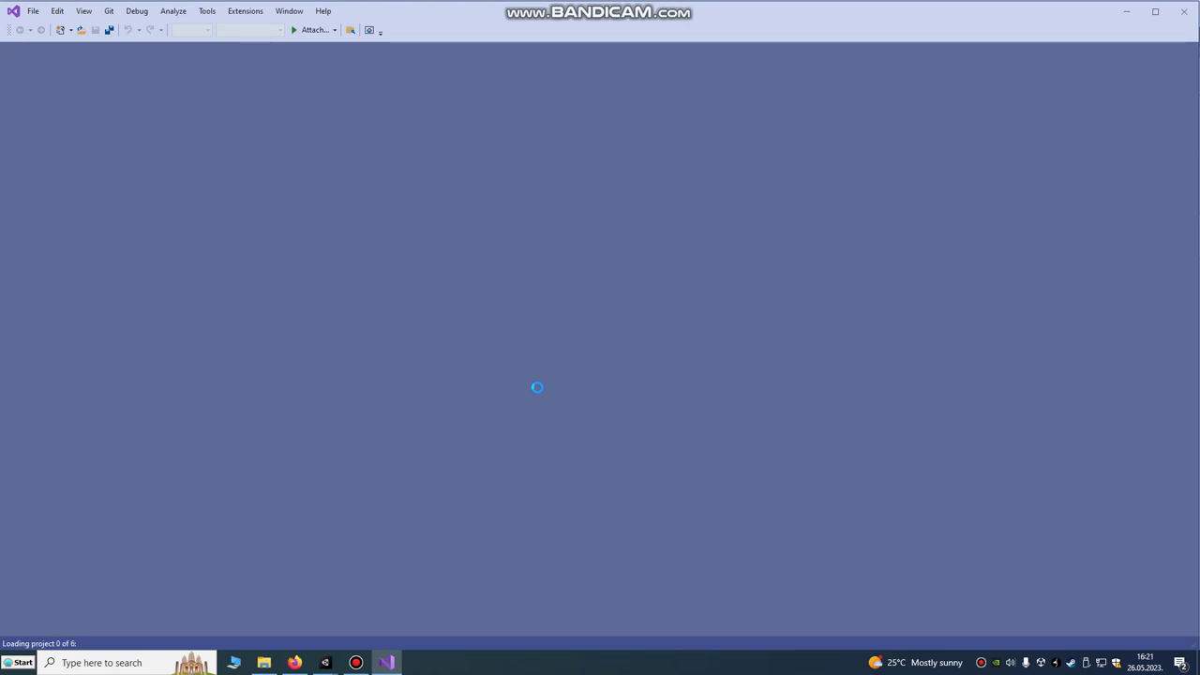
Step: Switch to the browser's AppLovin Keys page while Visual Studio loads the project
{"action": "left_click", "coordinate": [294, 662]}
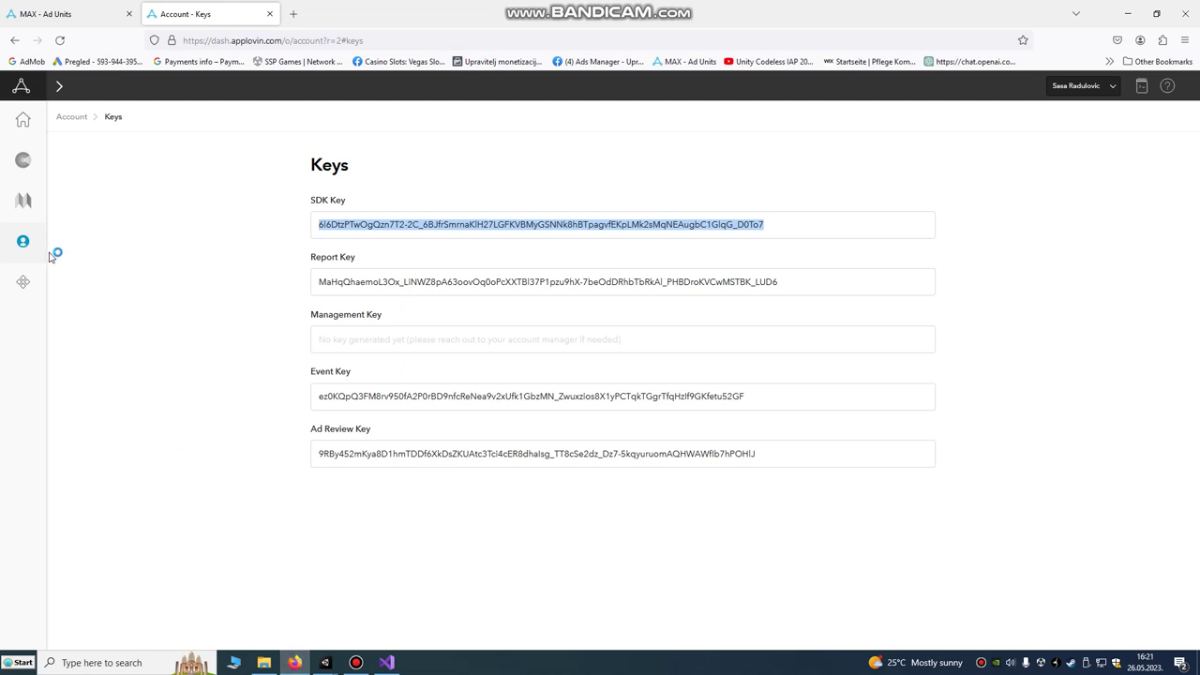
Step: Select the Interstitial and rewarded Ad Unit IDs on the MAX Ad Units list
{"action": "left_click", "coordinate": [80, 8]}
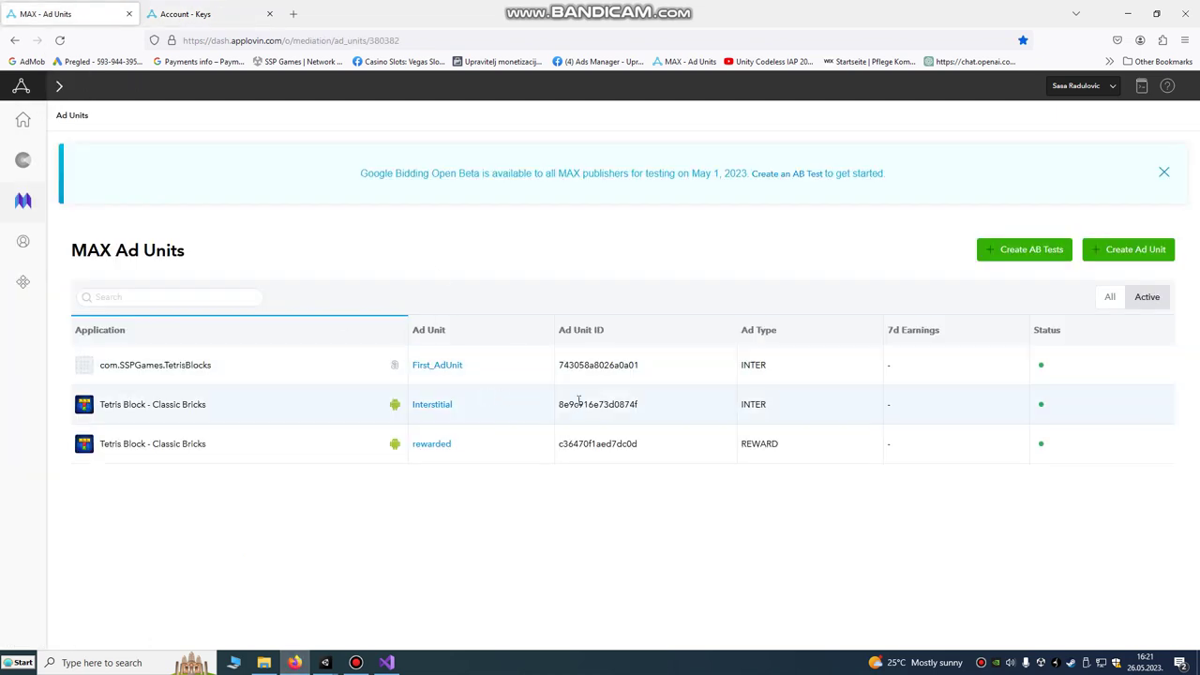
{"action": "left_click_drag", "start_coordinate": [649, 406], "coordinate": [556, 405]}
{"action": "left_click_drag", "start_coordinate": [649, 444], "coordinate": [557, 445]}
{"action": "left_click_drag", "start_coordinate": [638, 406], "coordinate": [564, 405]}
{"action": "left_click_drag", "start_coordinate": [642, 444], "coordinate": [551, 447]}
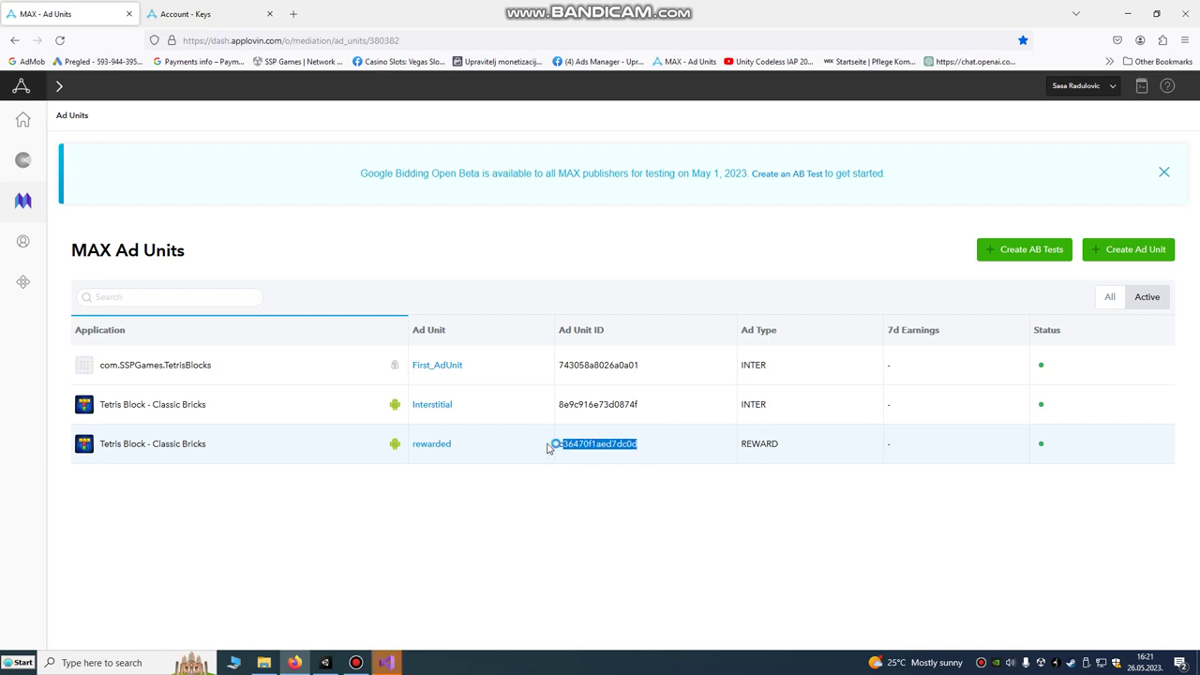
{"action": "left_click", "coordinate": [387, 663]}
Step: Select the SetSdkKey string on line 18 of MaxInit.cs, then go back to Unity
{"action": "left_click", "coordinate": [386, 663]}
{"action": "left_click", "coordinate": [387, 663]}
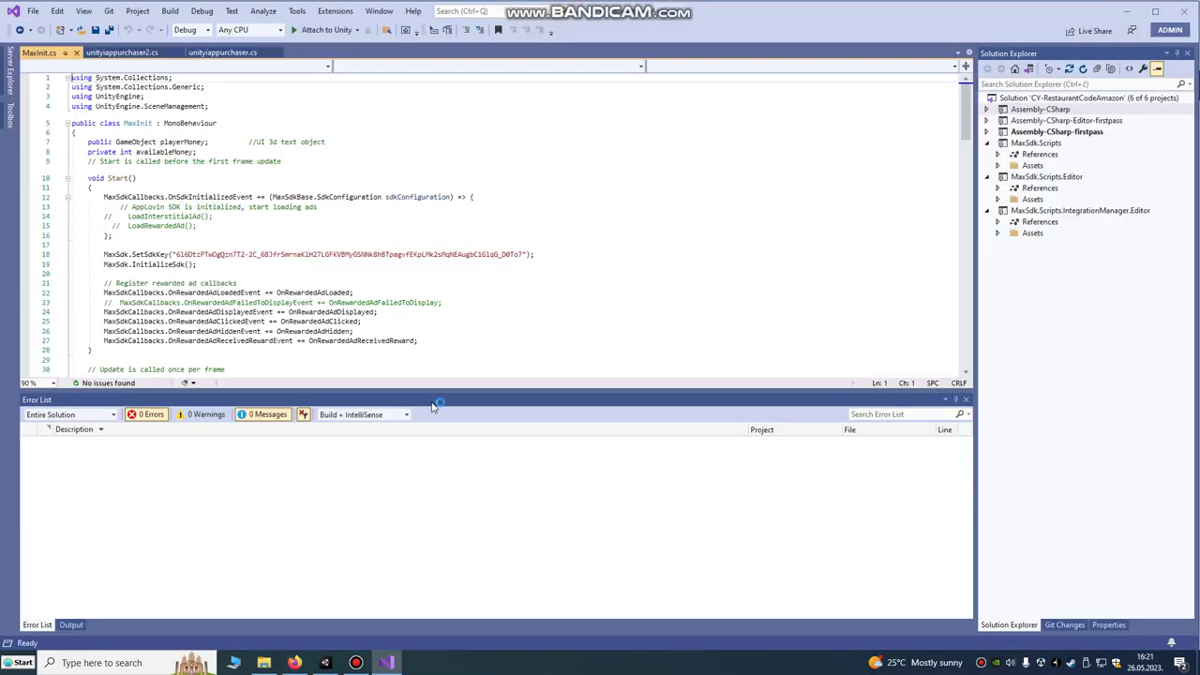
{"action": "scroll", "coordinate": [395, 145], "scroll_direction": "down", "scroll_amount": 4}
{"action": "scroll", "coordinate": [395, 147], "scroll_direction": "up", "scroll_amount": 1}
{"action": "scroll", "coordinate": [394, 147], "scroll_direction": "up", "scroll_amount": 3}
{"action": "left_click", "coordinate": [174, 254]}
{"action": "left_click", "coordinate": [280, 254]}
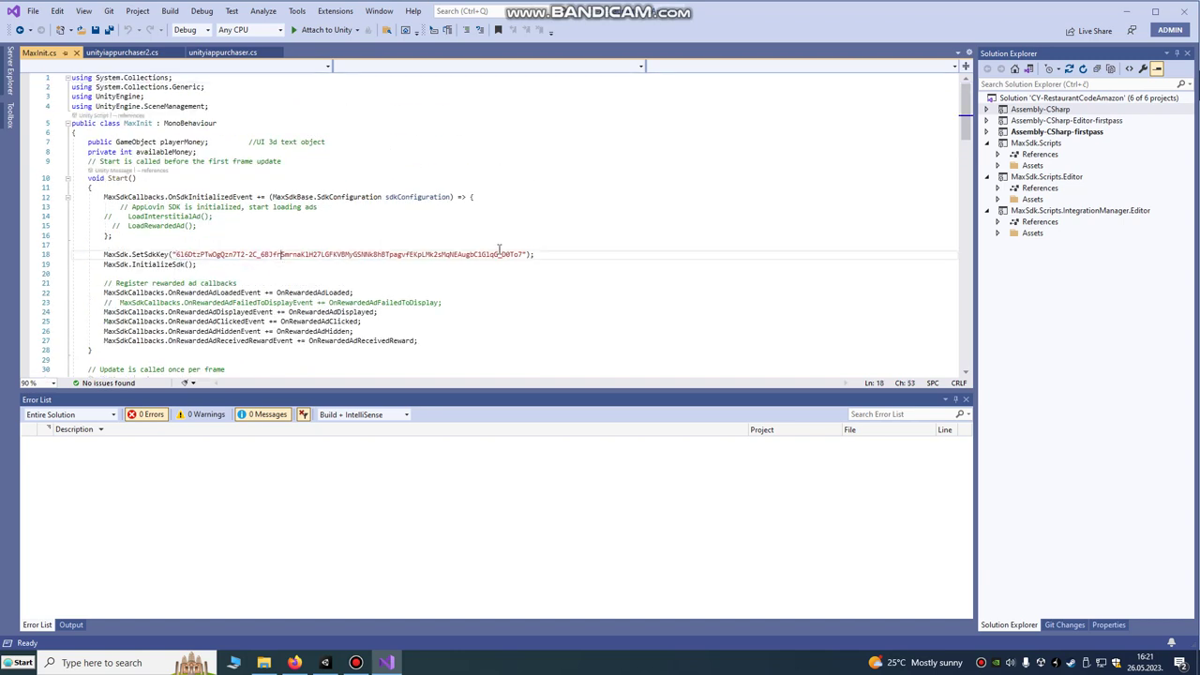
{"action": "left_click_drag", "start_coordinate": [521, 254], "coordinate": [176, 254]}
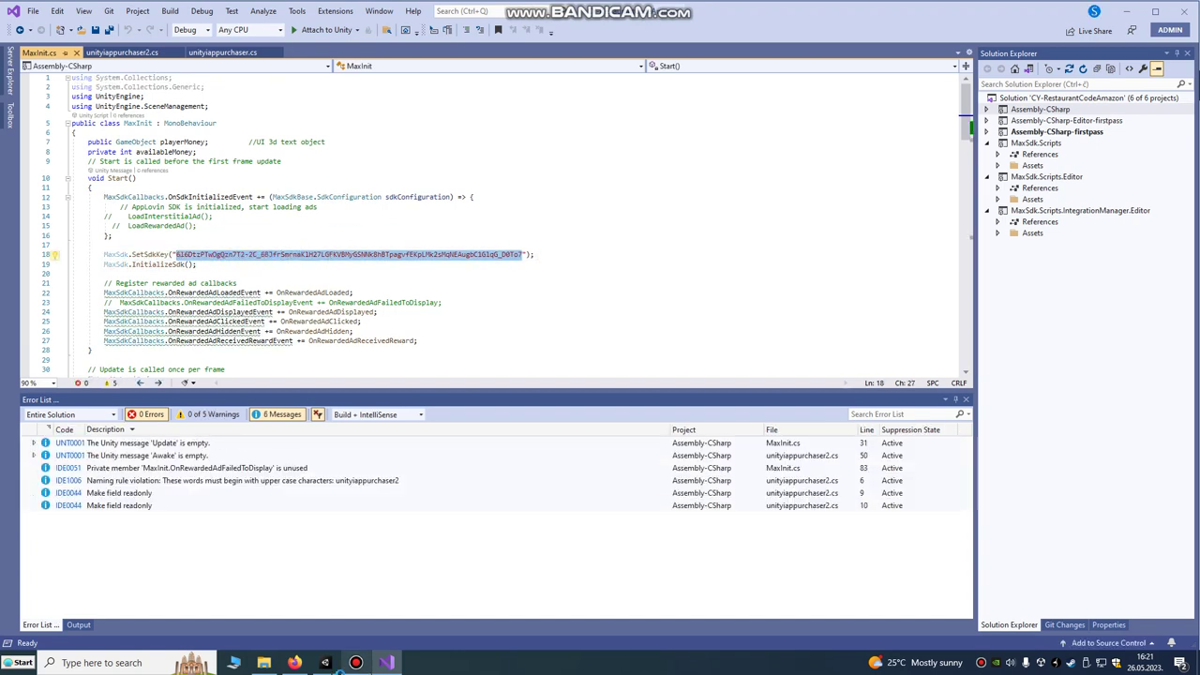
{"action": "left_click", "coordinate": [325, 663]}
Step: Reopen the AppLovin Integration Manager from the AppLovin menu and scroll down to the SDK key in SDK Settings
{"action": "left_click", "coordinate": [214, 19]}
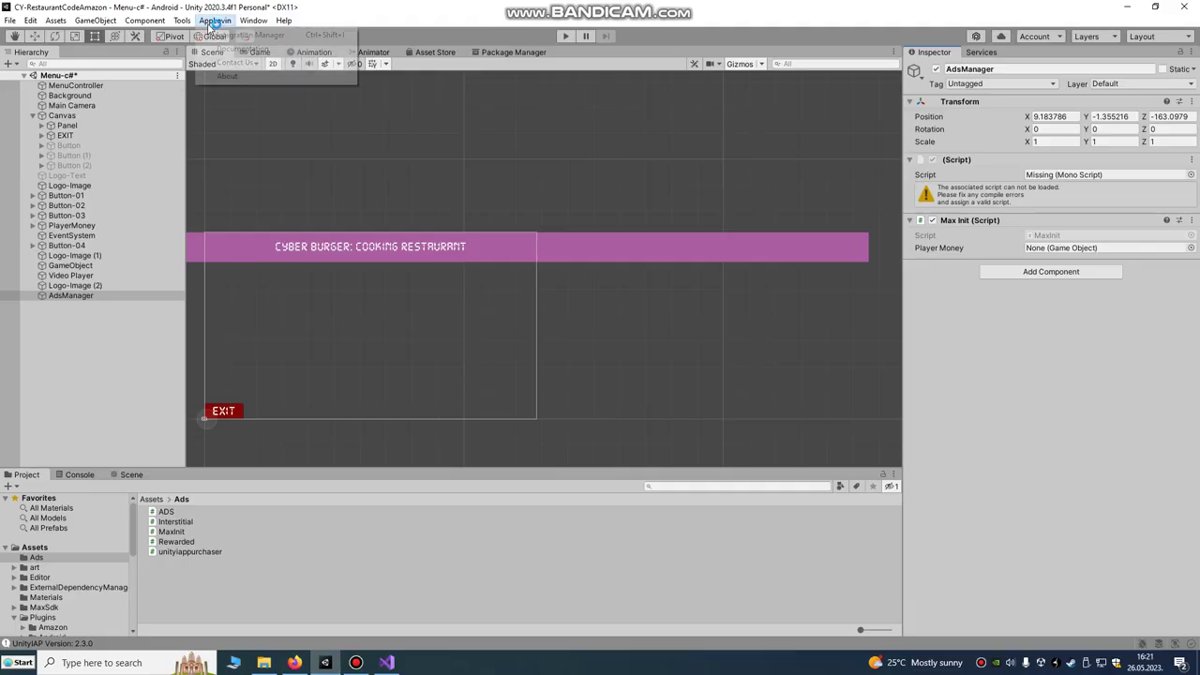
{"action": "left_click", "coordinate": [216, 39]}
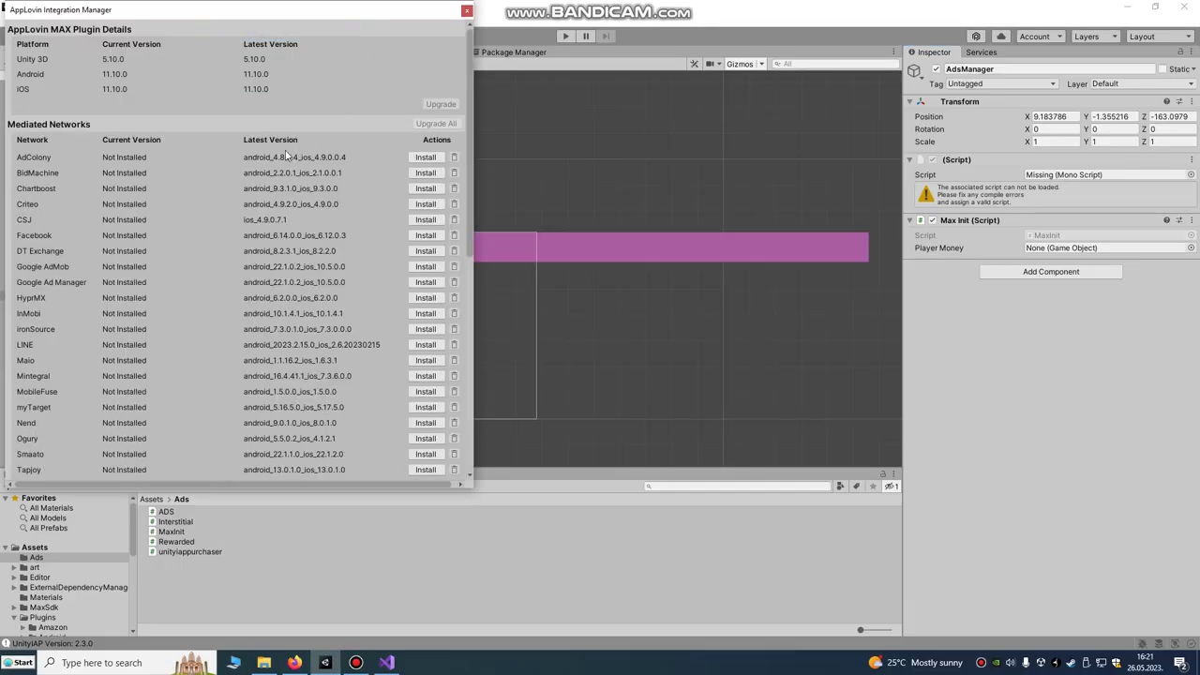
{"action": "scroll", "coordinate": [286, 260], "scroll_direction": "down", "scroll_amount": 5}
{"action": "scroll", "coordinate": [286, 259], "scroll_direction": "down", "scroll_amount": 5}
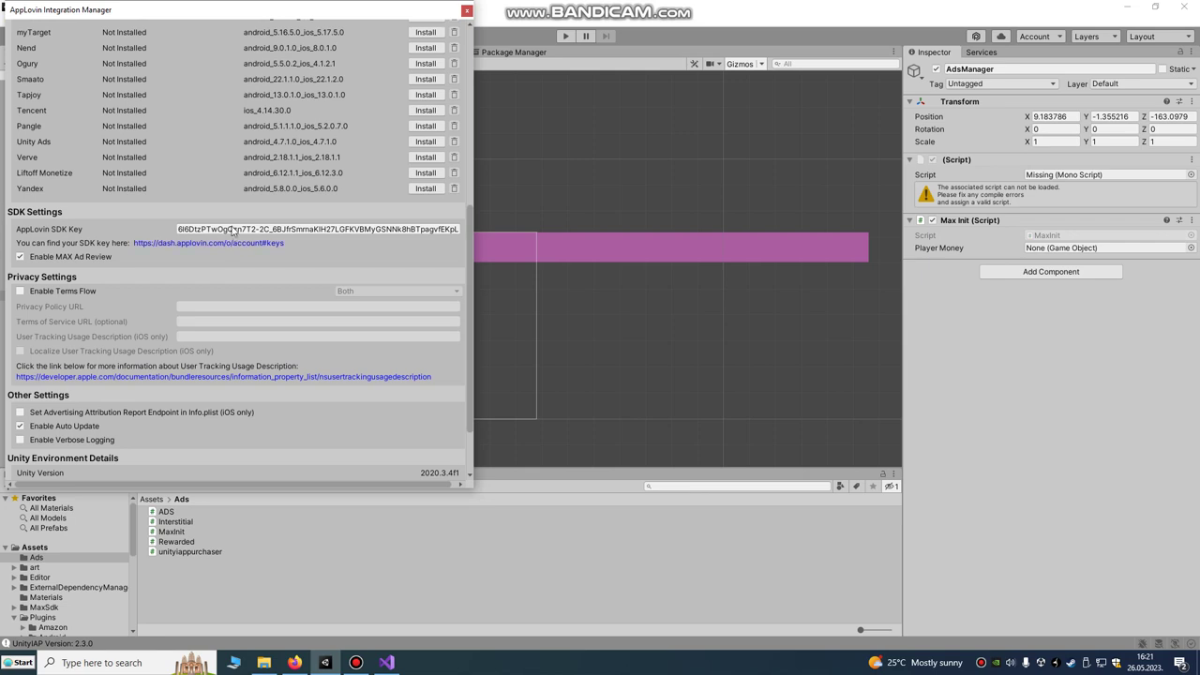
Step: Select the interstitial ad unit ID in MaxSdk.LoadInterstitial on line 39 of MaxInit.cs
{"action": "left_click", "coordinate": [294, 662]}
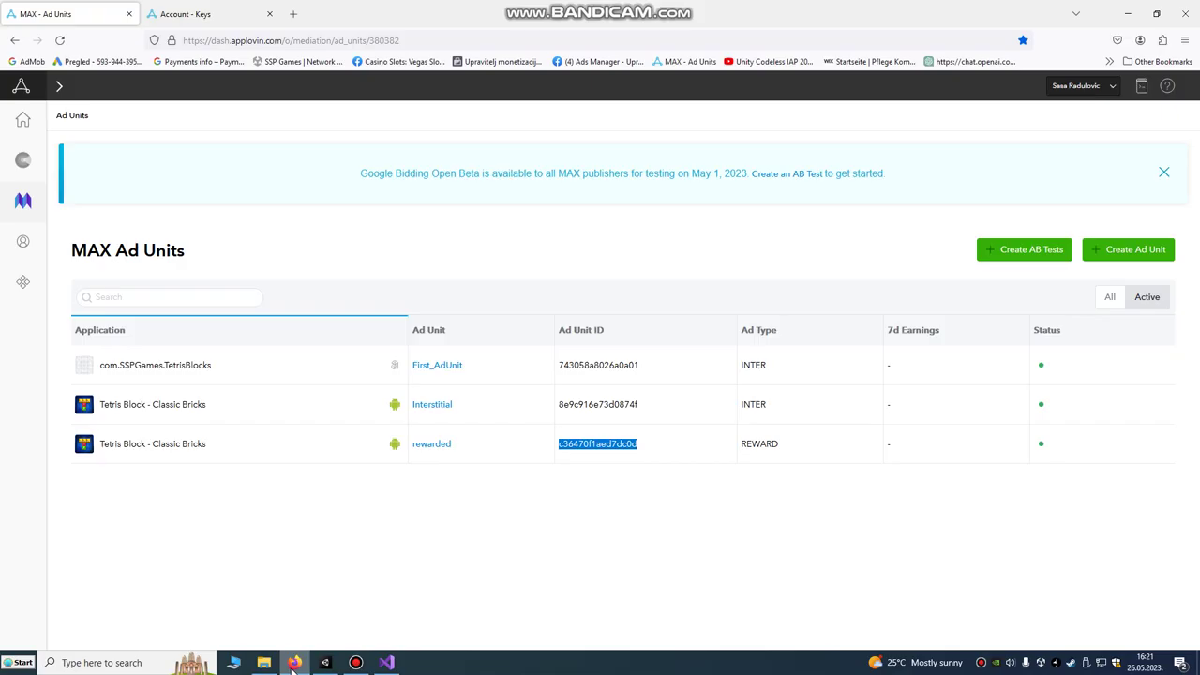
{"action": "left_click", "coordinate": [386, 662]}
{"action": "scroll", "coordinate": [345, 219], "scroll_direction": "down", "scroll_amount": 4}
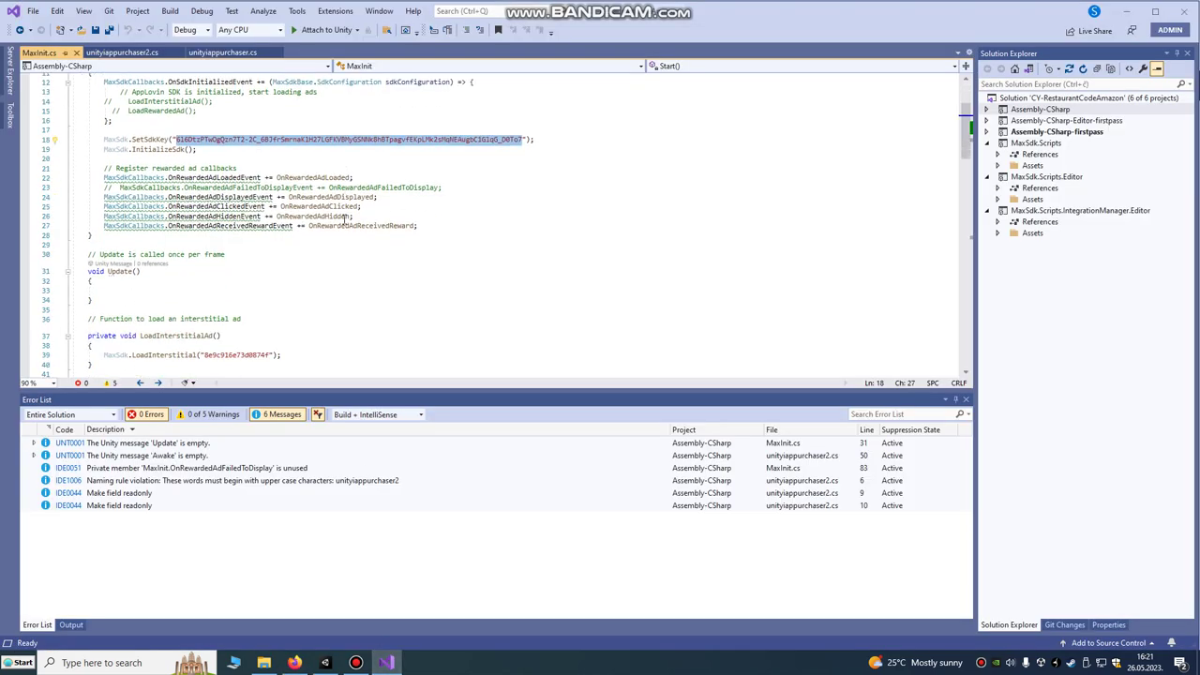
{"action": "scroll", "coordinate": [345, 219], "scroll_direction": "down", "scroll_amount": 3}
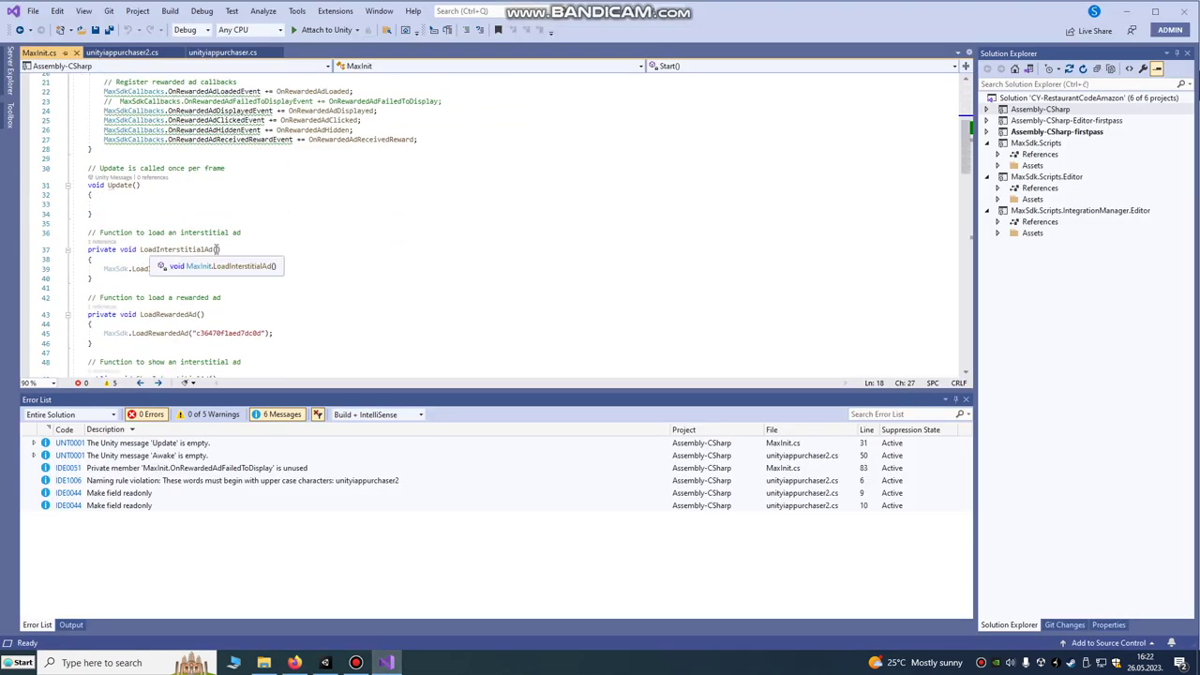
{"action": "left_click_drag", "start_coordinate": [201, 270], "coordinate": [260, 265]}
{"action": "double_click", "coordinate": [266, 268]}
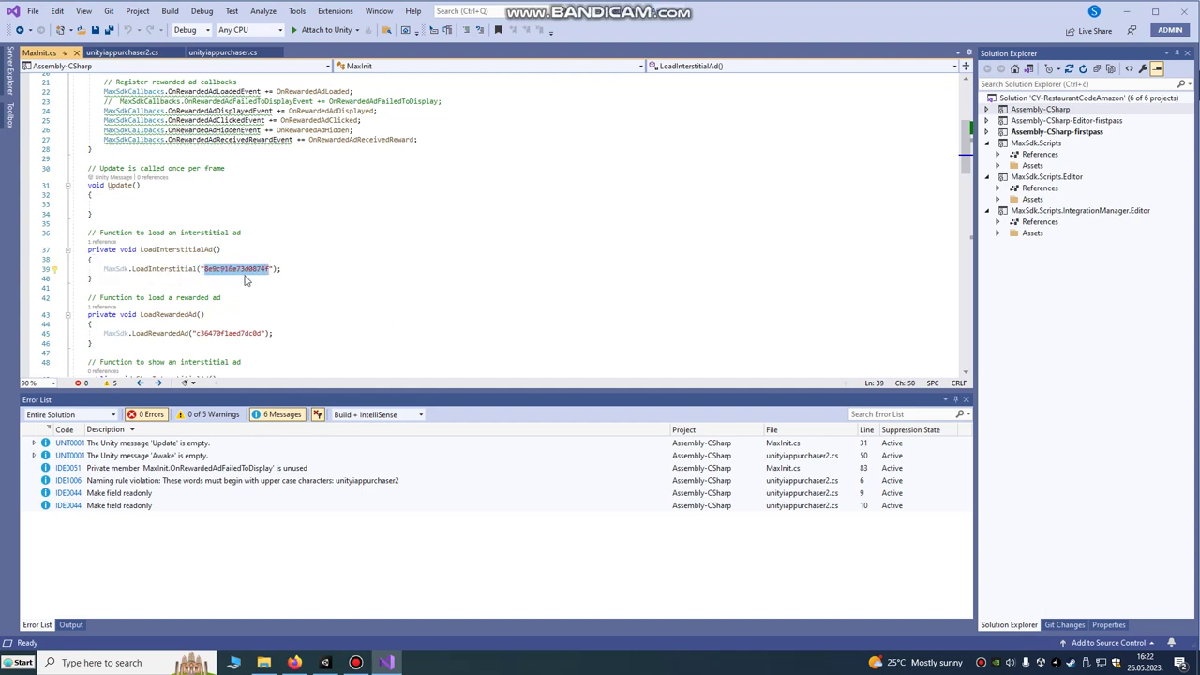
Step: Copy the Interstitial ad unit ID from the MAX dashboard and paste it over line 39's ID
{"action": "left_click", "coordinate": [294, 663]}
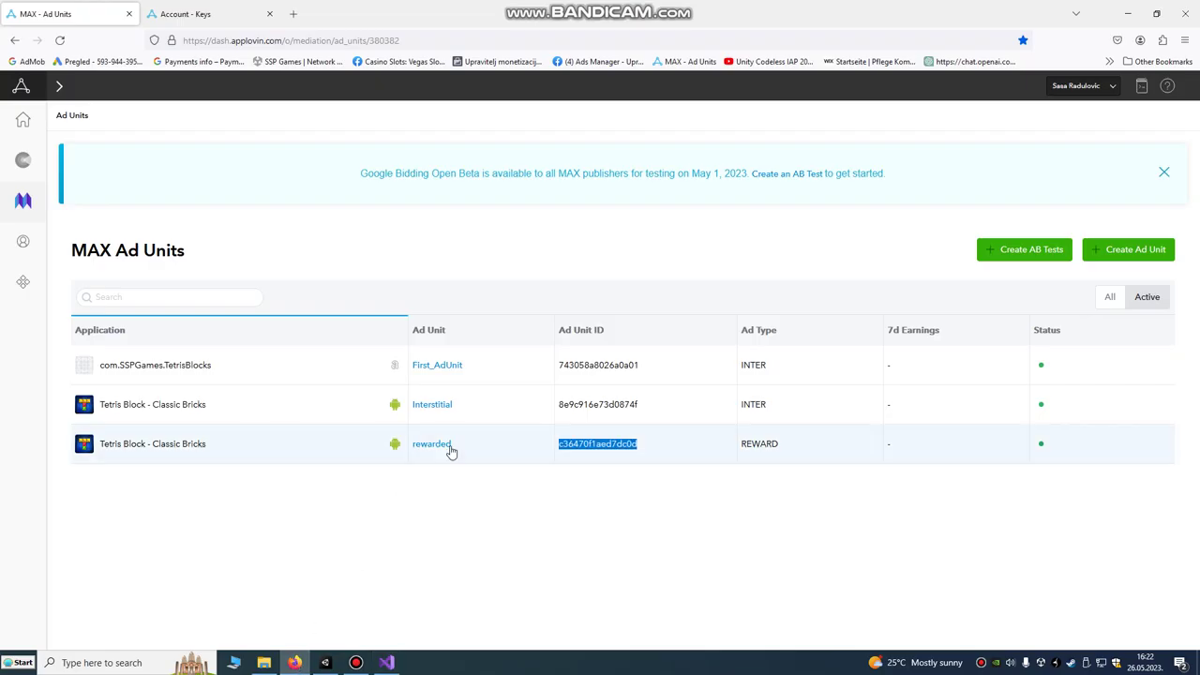
{"action": "left_click_drag", "start_coordinate": [643, 405], "coordinate": [557, 405]}
{"action": "right_click", "coordinate": [576, 407]}
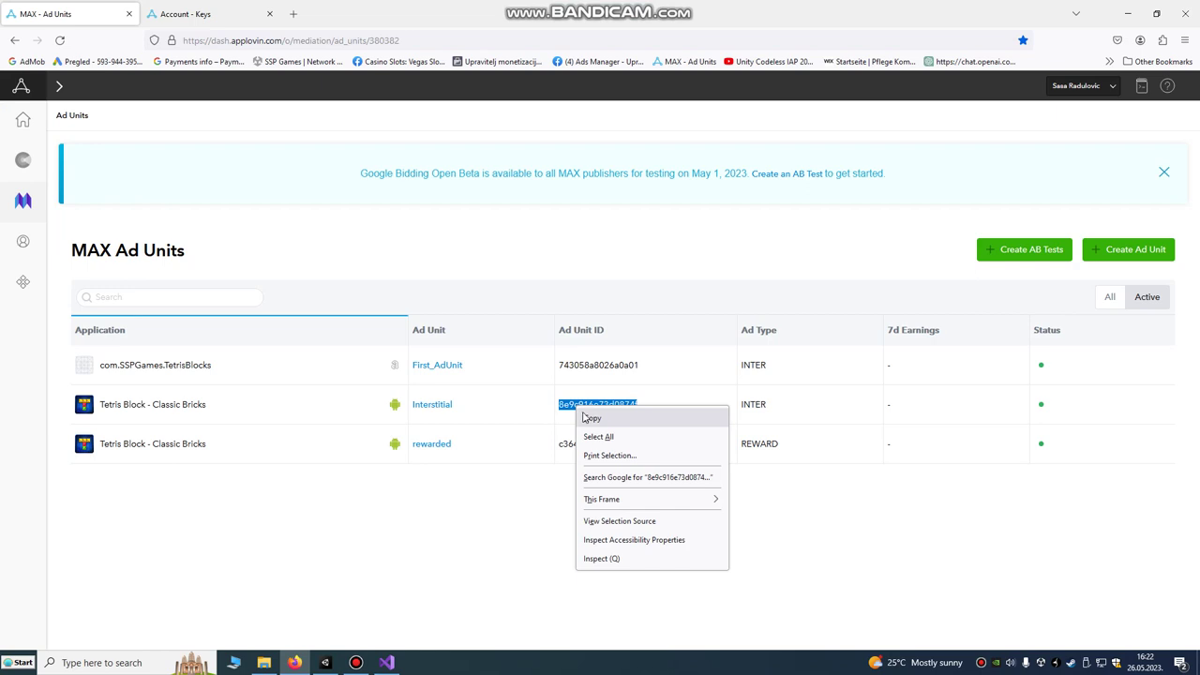
{"action": "left_click", "coordinate": [591, 419]}
{"action": "left_click", "coordinate": [294, 662]}
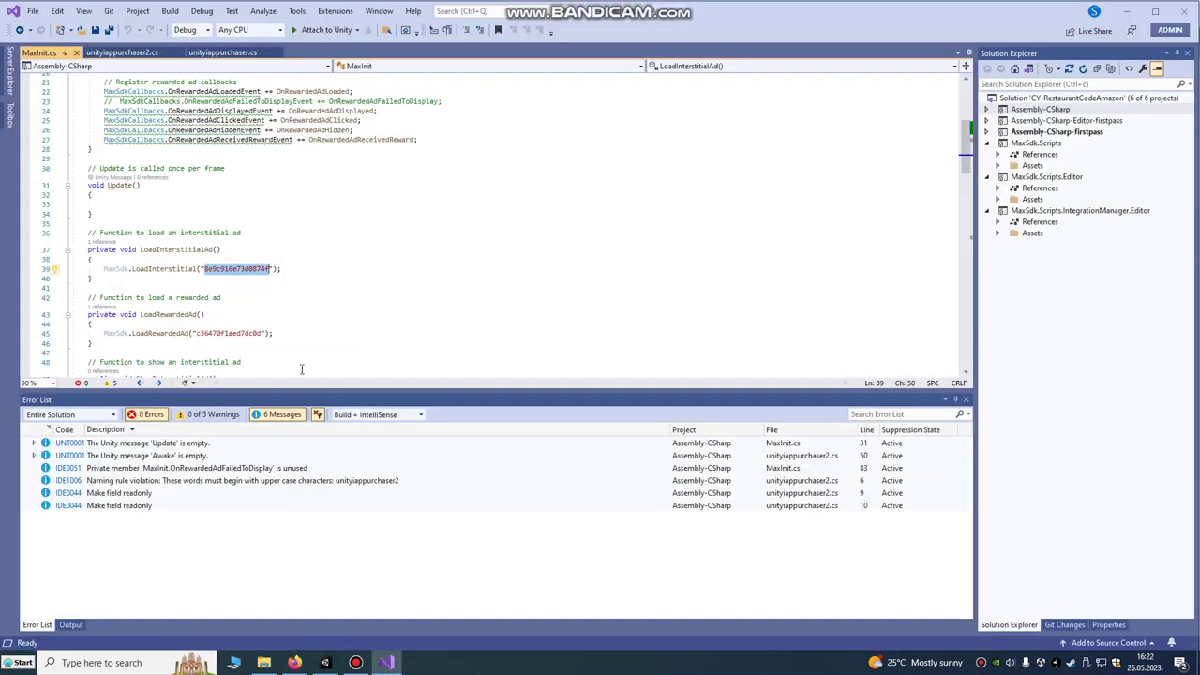
{"action": "right_click", "coordinate": [248, 270]}
{"action": "key", "text": "Escape"}
{"action": "key", "text": "Down"}
{"action": "key", "text": "Down"}
{"action": "key", "text": "Down"}
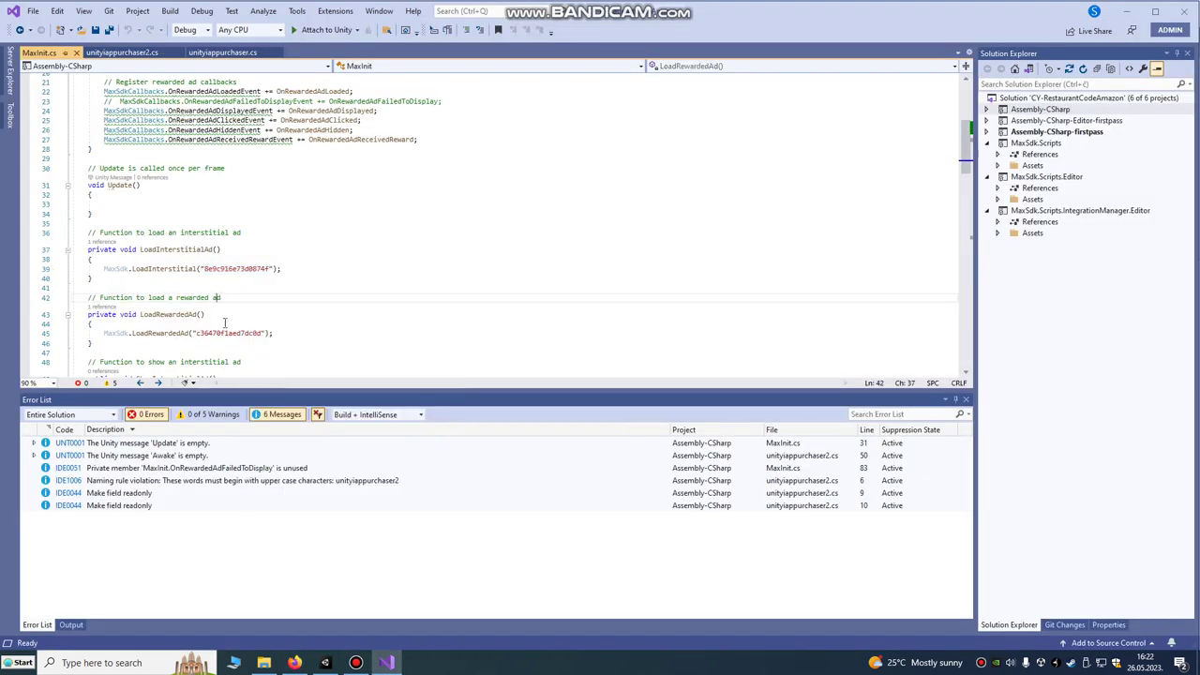
Step: Check the rewarded ad unit ID on line 45 and the ShowInterstitialAd method
{"action": "scroll", "coordinate": [224, 322], "scroll_direction": "down", "scroll_amount": 3}
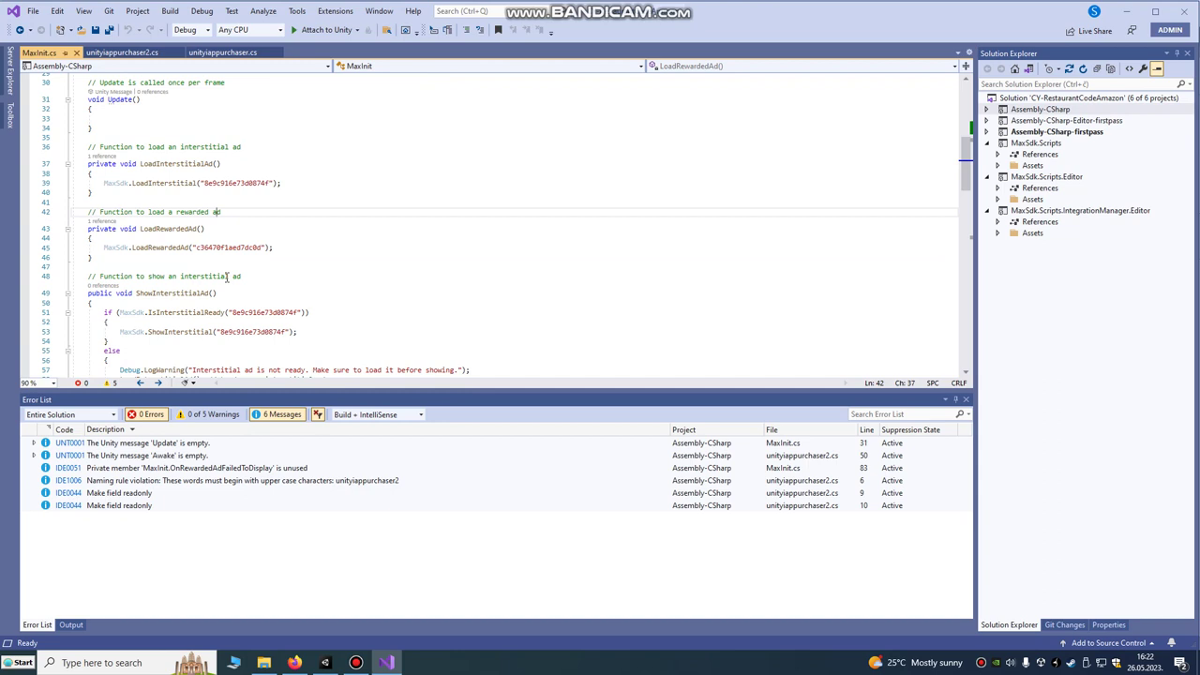
{"action": "left_click", "coordinate": [196, 249]}
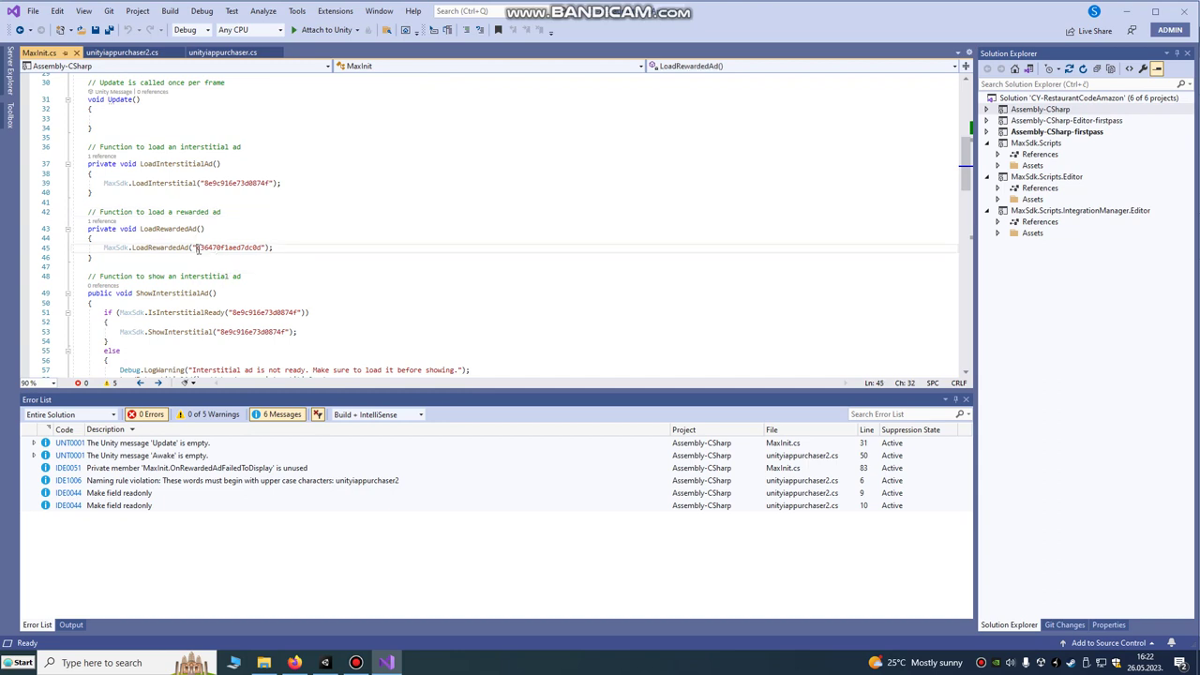
{"action": "left_click_drag", "start_coordinate": [198, 249], "coordinate": [255, 248]}
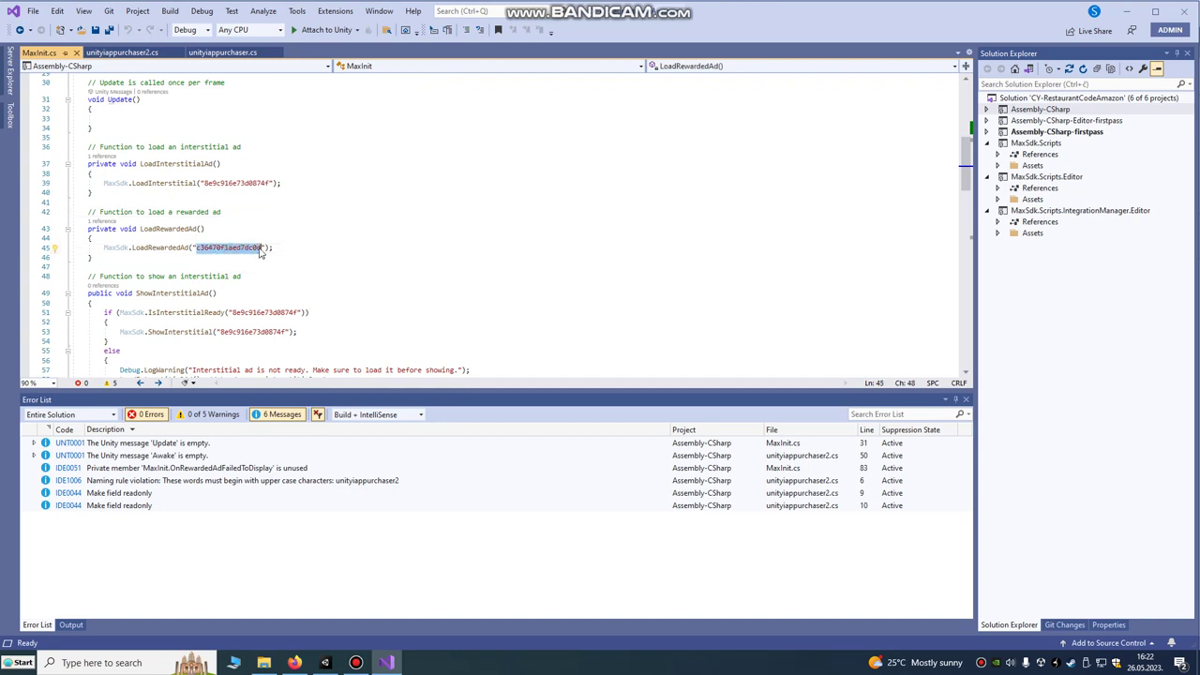
{"action": "scroll", "coordinate": [240, 293], "scroll_direction": "down", "scroll_amount": 1}
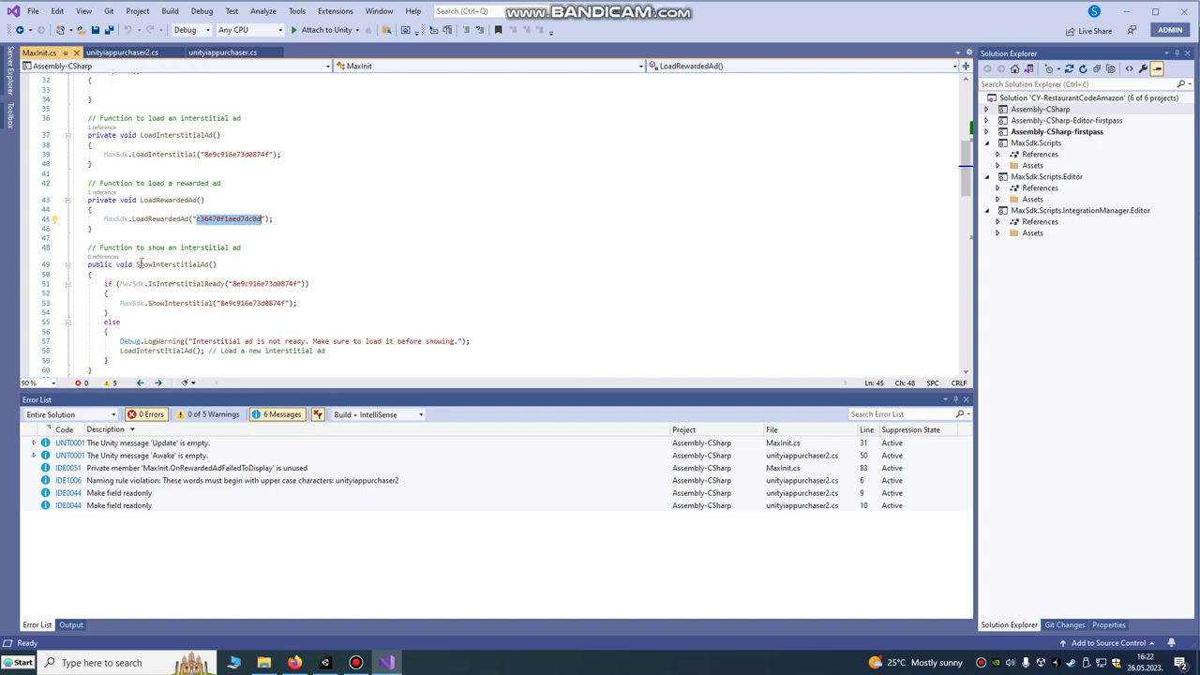
{"action": "left_click_drag", "start_coordinate": [137, 264], "coordinate": [217, 265]}
{"action": "scroll", "coordinate": [268, 298], "scroll_direction": "down", "scroll_amount": 2}
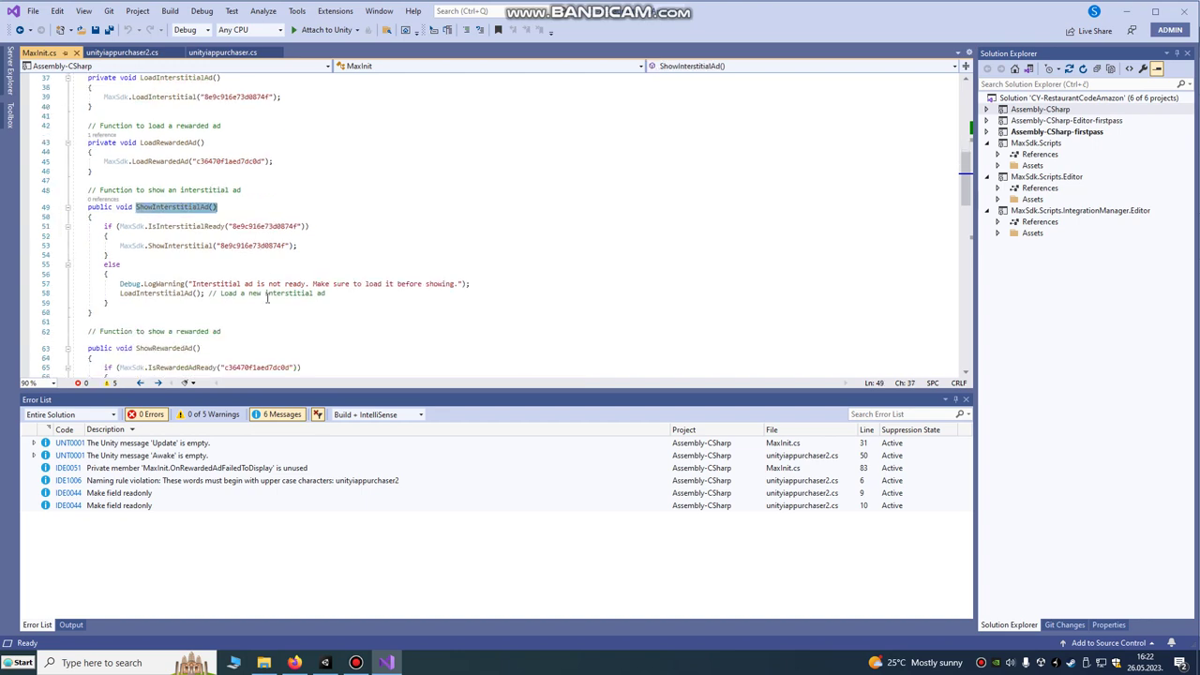
{"action": "left_click_drag", "start_coordinate": [231, 228], "coordinate": [264, 235]}
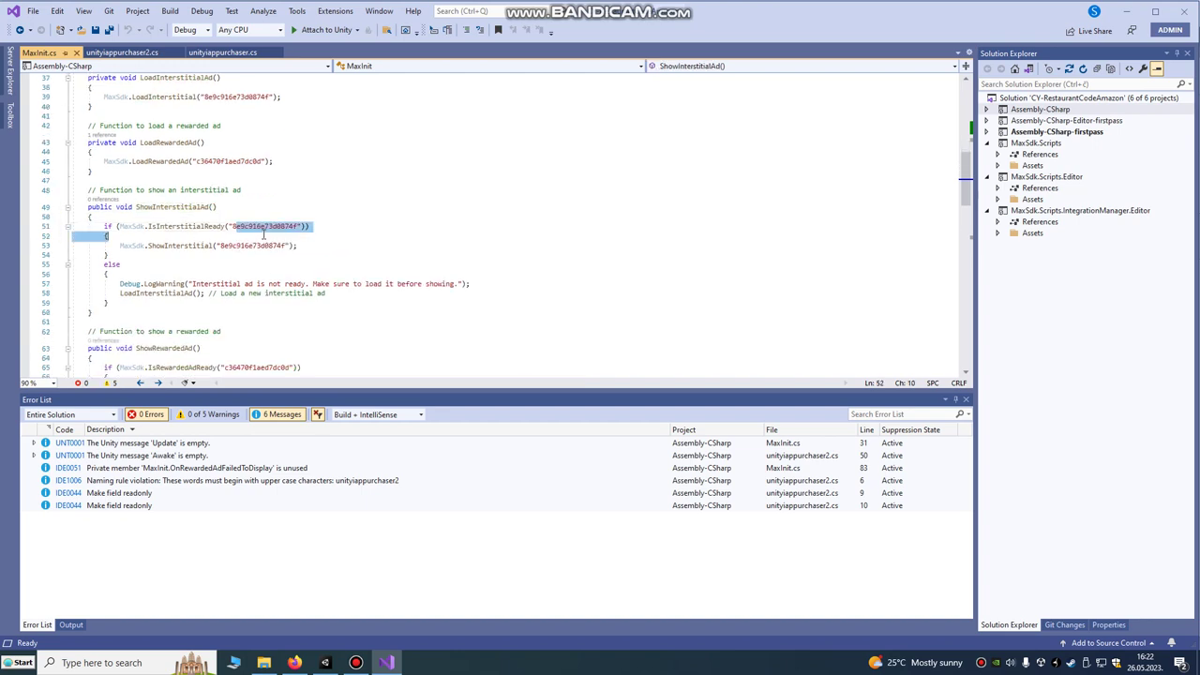
{"action": "left_click", "coordinate": [255, 217]}
{"action": "scroll", "coordinate": [232, 271], "scroll_direction": "down", "scroll_amount": 2}
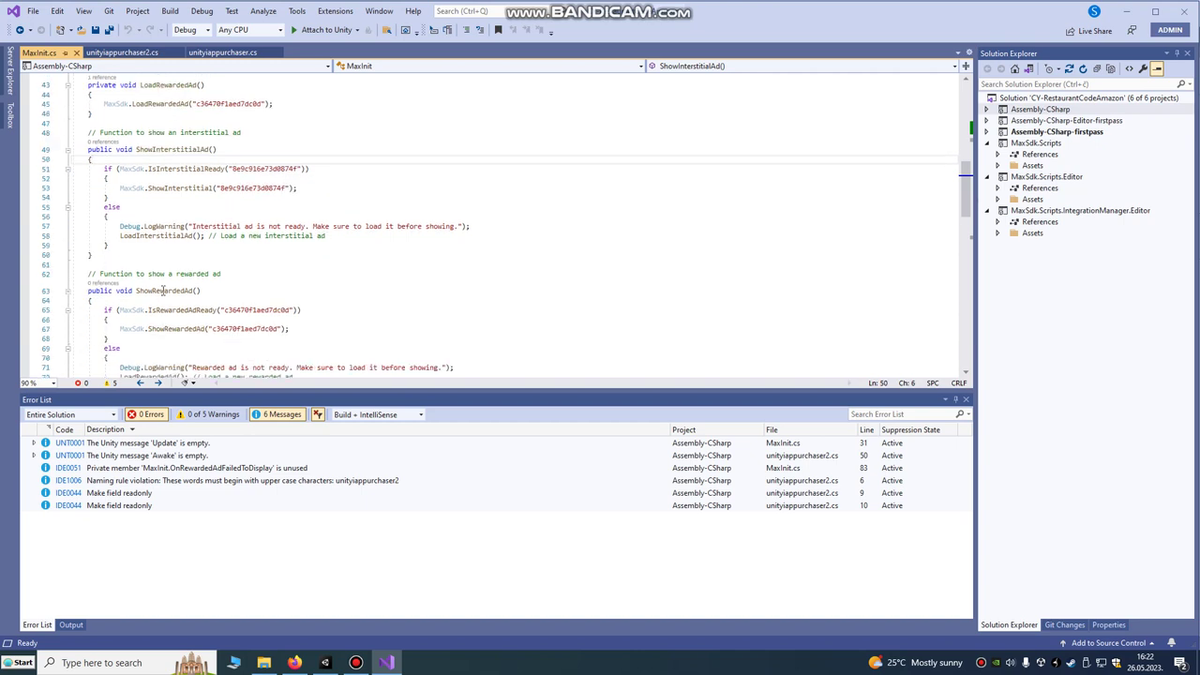
{"action": "left_click_drag", "start_coordinate": [136, 292], "coordinate": [196, 291]}
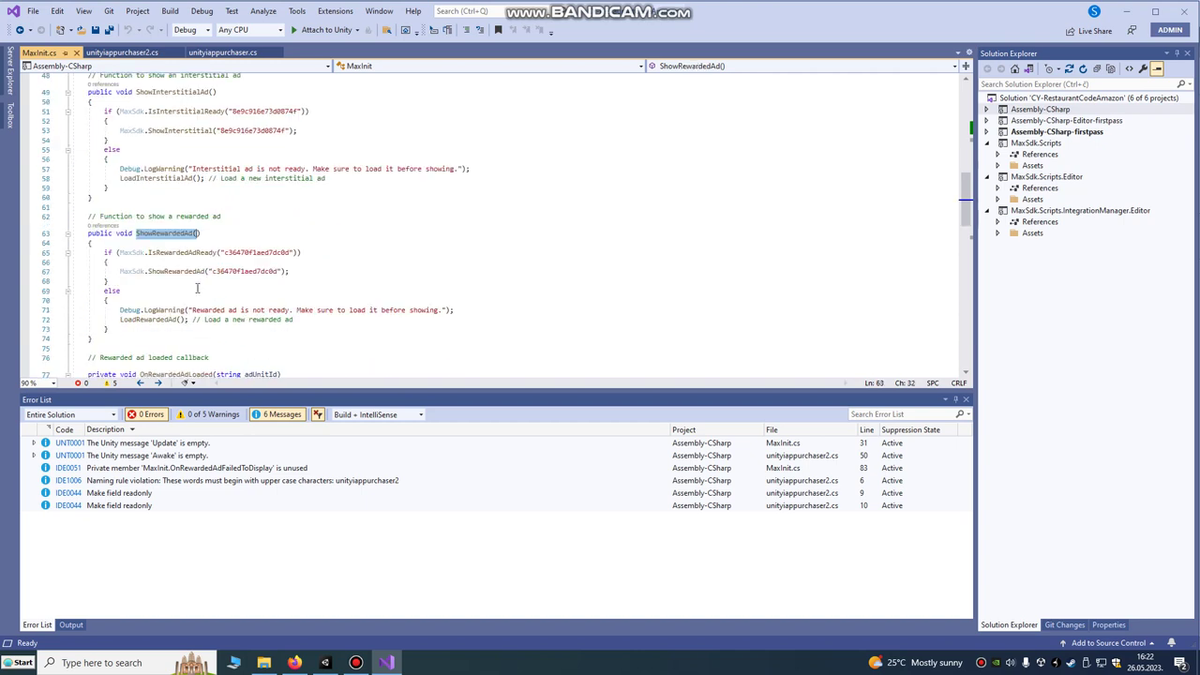
{"action": "scroll", "coordinate": [197, 289], "scroll_direction": "down", "scroll_amount": 5}
{"action": "scroll", "coordinate": [206, 235], "scroll_direction": "down", "scroll_amount": 10}
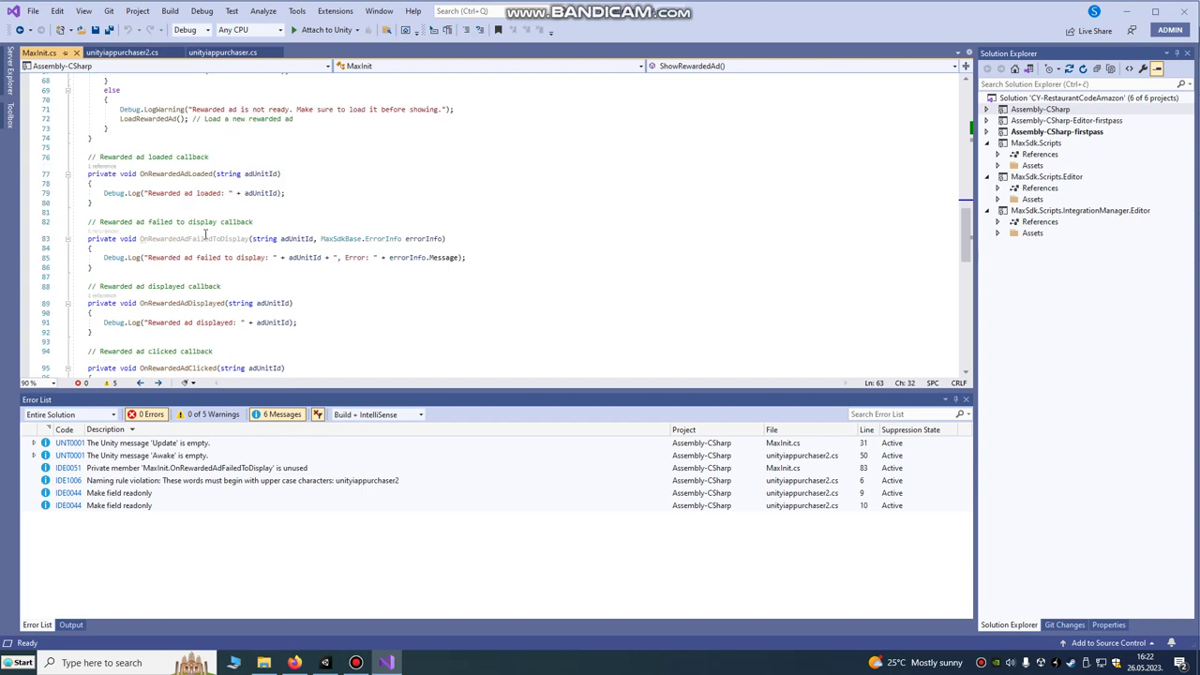
{"action": "scroll", "coordinate": [205, 234], "scroll_direction": "down", "scroll_amount": 2}
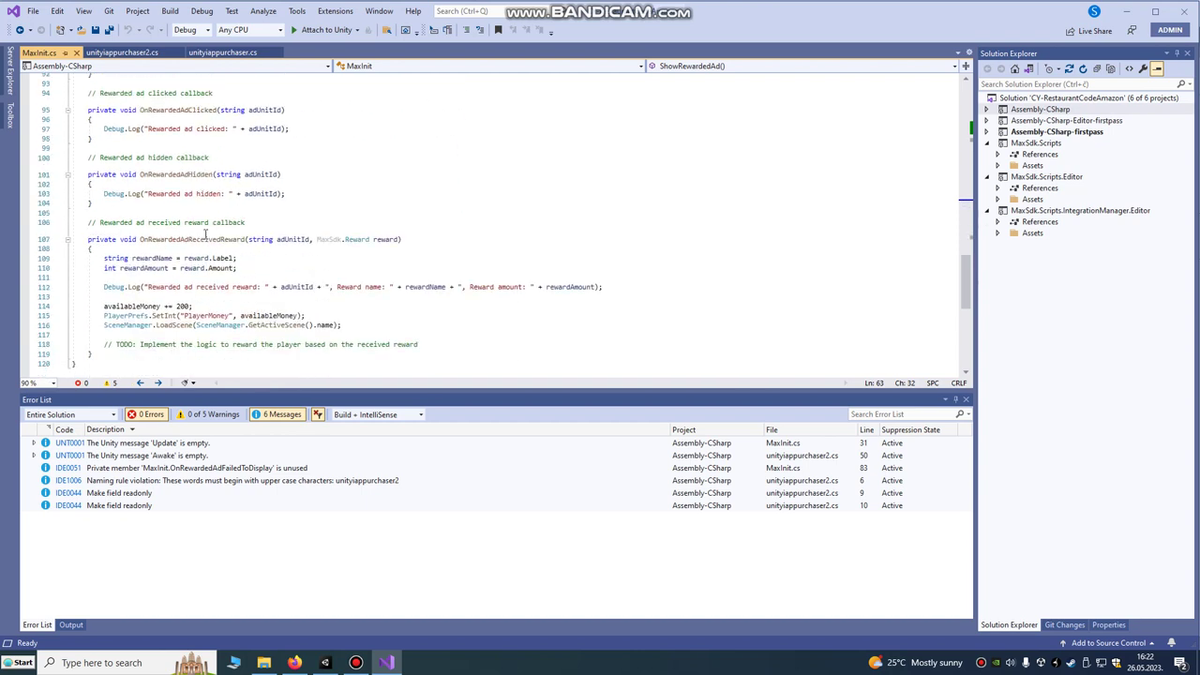
{"action": "left_click", "coordinate": [116, 296]}
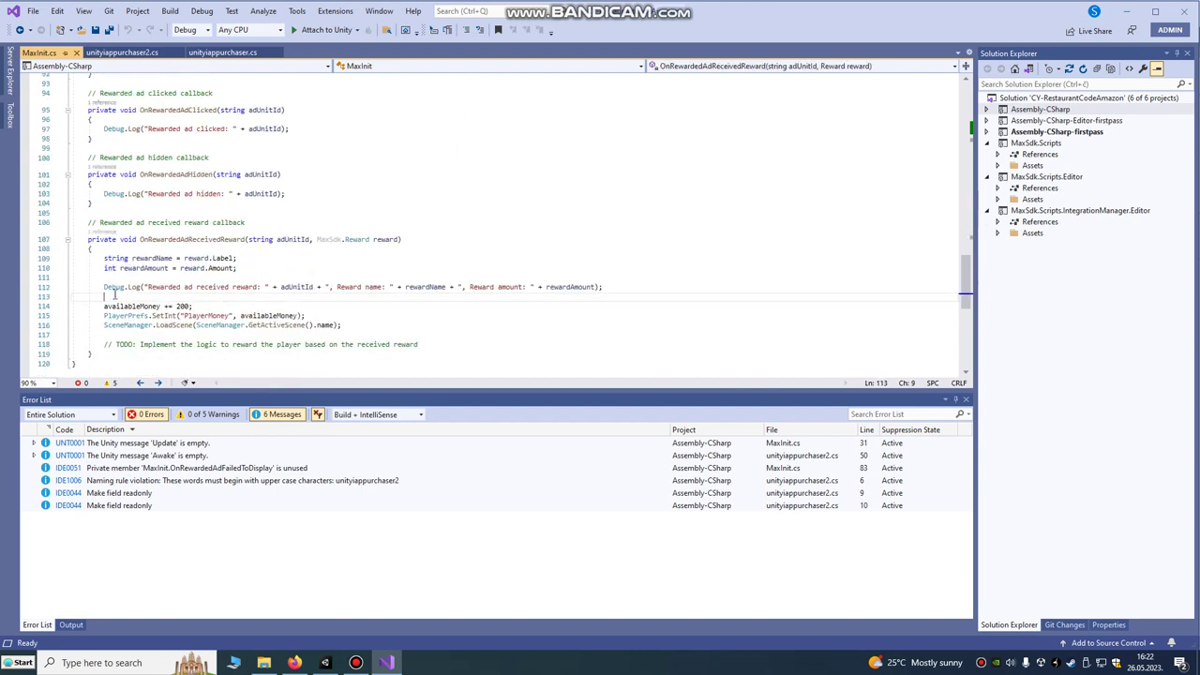
{"action": "left_click", "coordinate": [99, 306]}
{"action": "left_click_drag", "start_coordinate": [141, 240], "coordinate": [243, 238]}
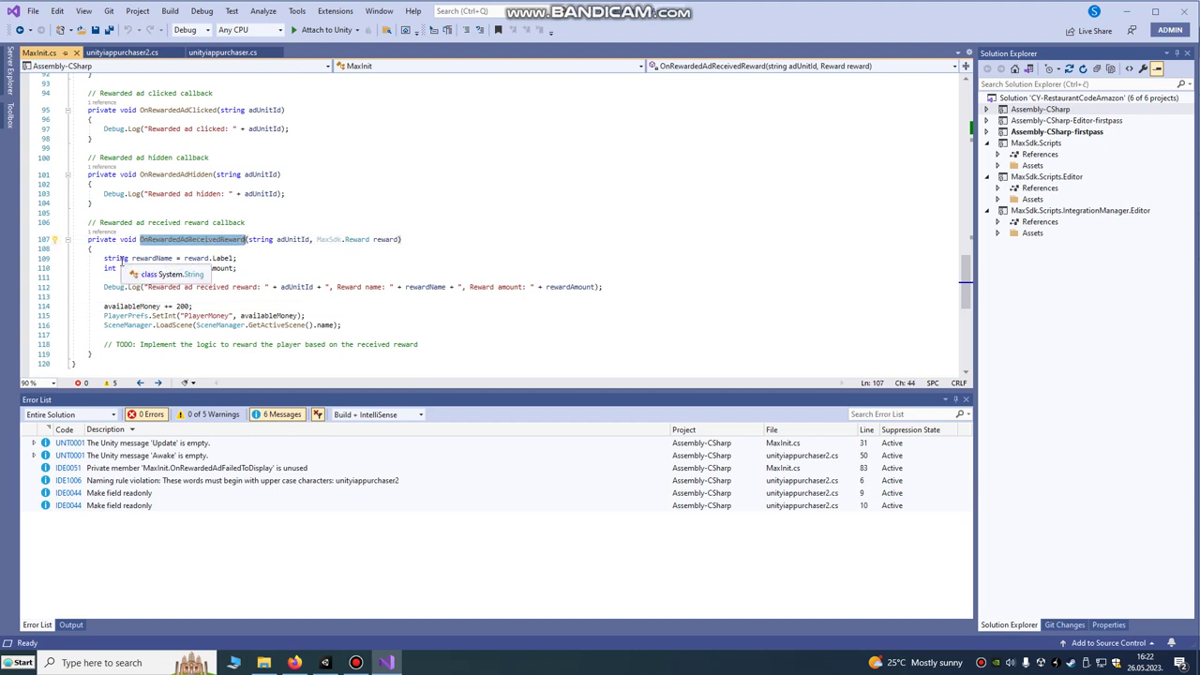
{"action": "left_click", "coordinate": [613, 289]}
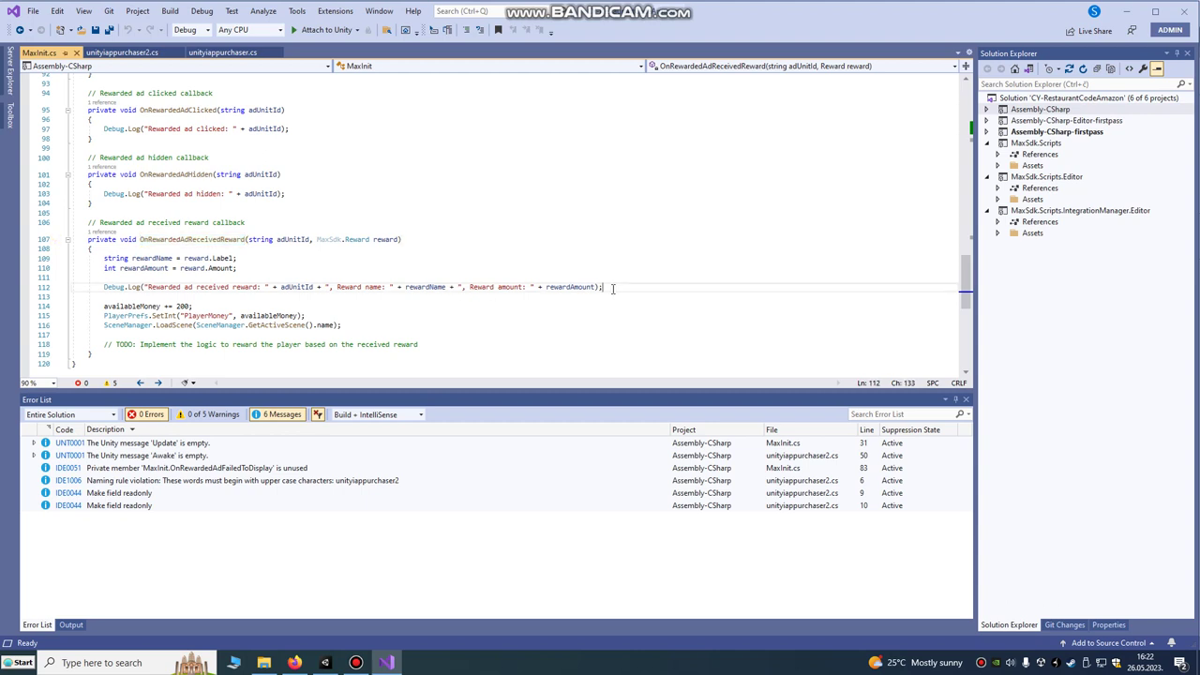
Step: Add the comment //ADD YOUR REWARD FOR YOUR GAME on a new line after the reward Debug.Log
{"action": "key", "text": "Return"}
{"action": "key", "text": "Return"}
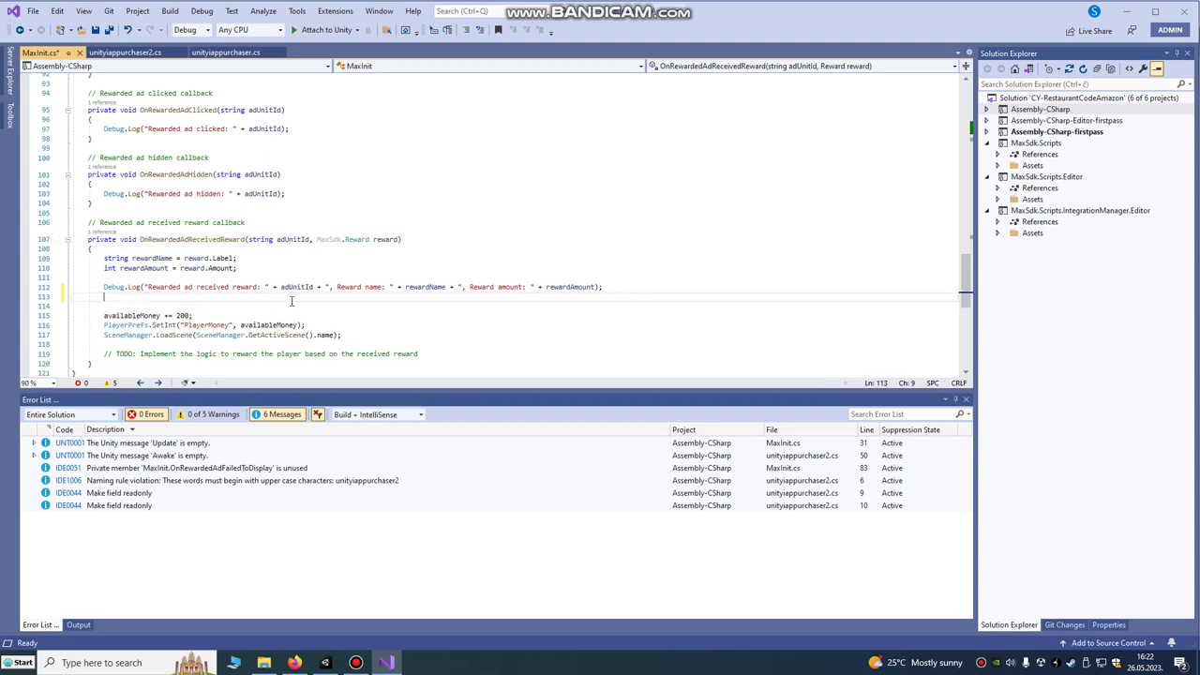
{"action": "scroll", "coordinate": [197, 301], "scroll_direction": "down", "scroll_amount": 3}
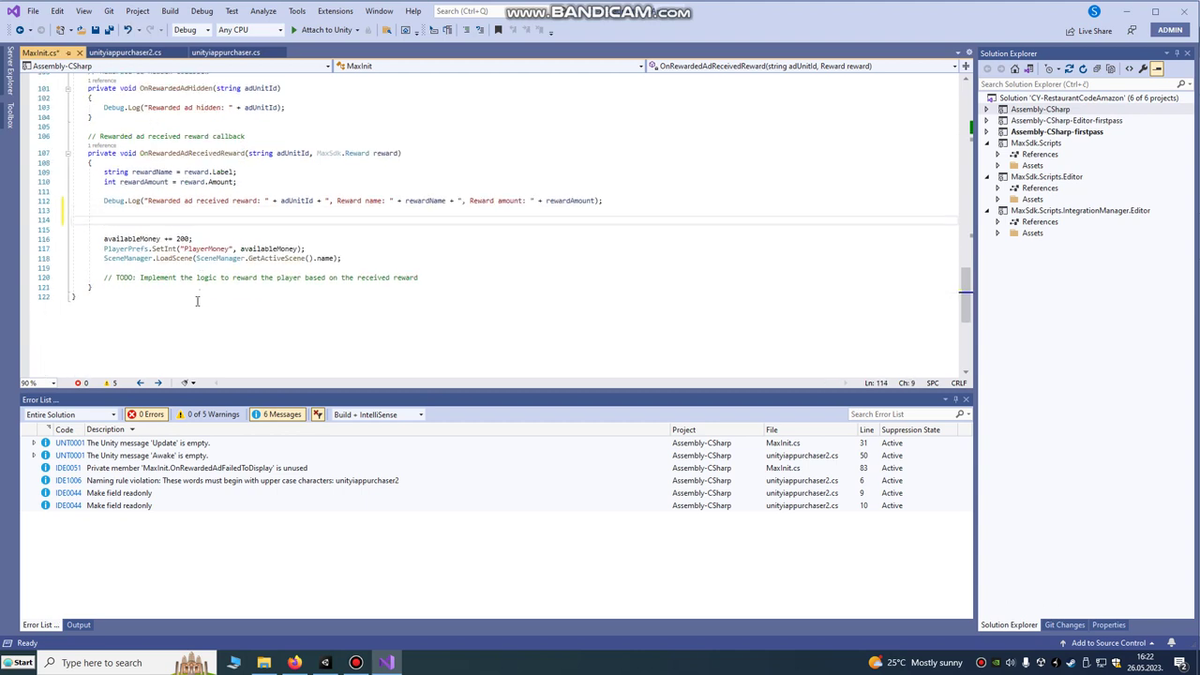
{"action": "left_click", "coordinate": [102, 239]}
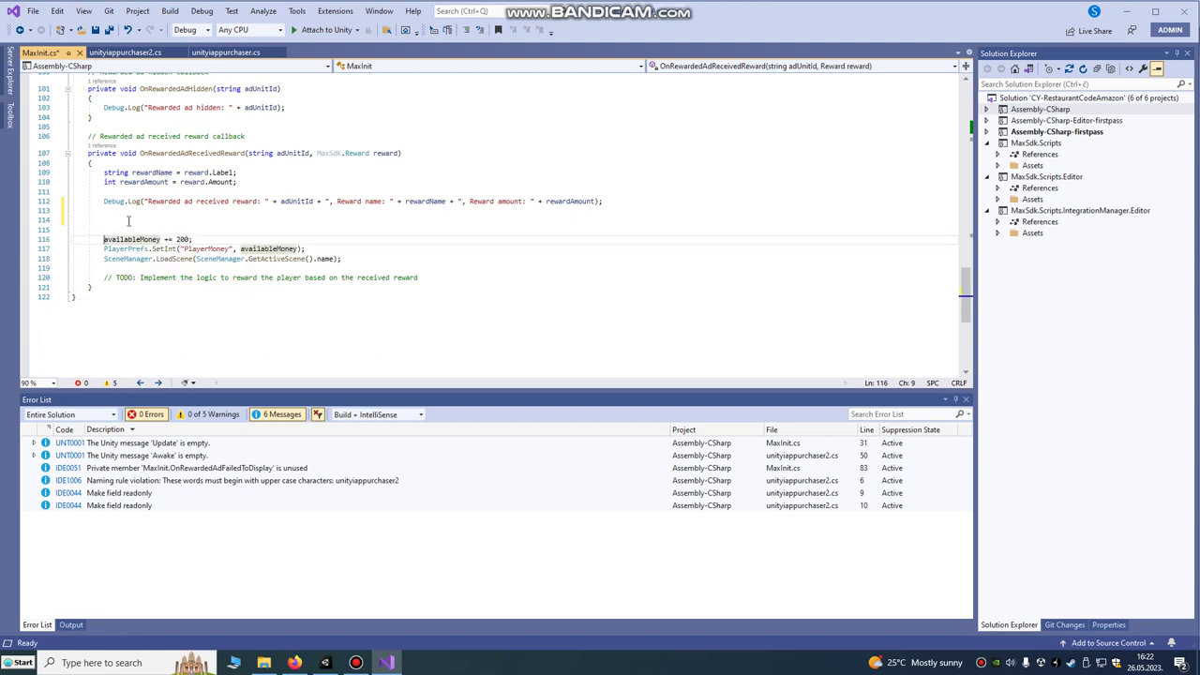
{"action": "left_click", "coordinate": [128, 220]}
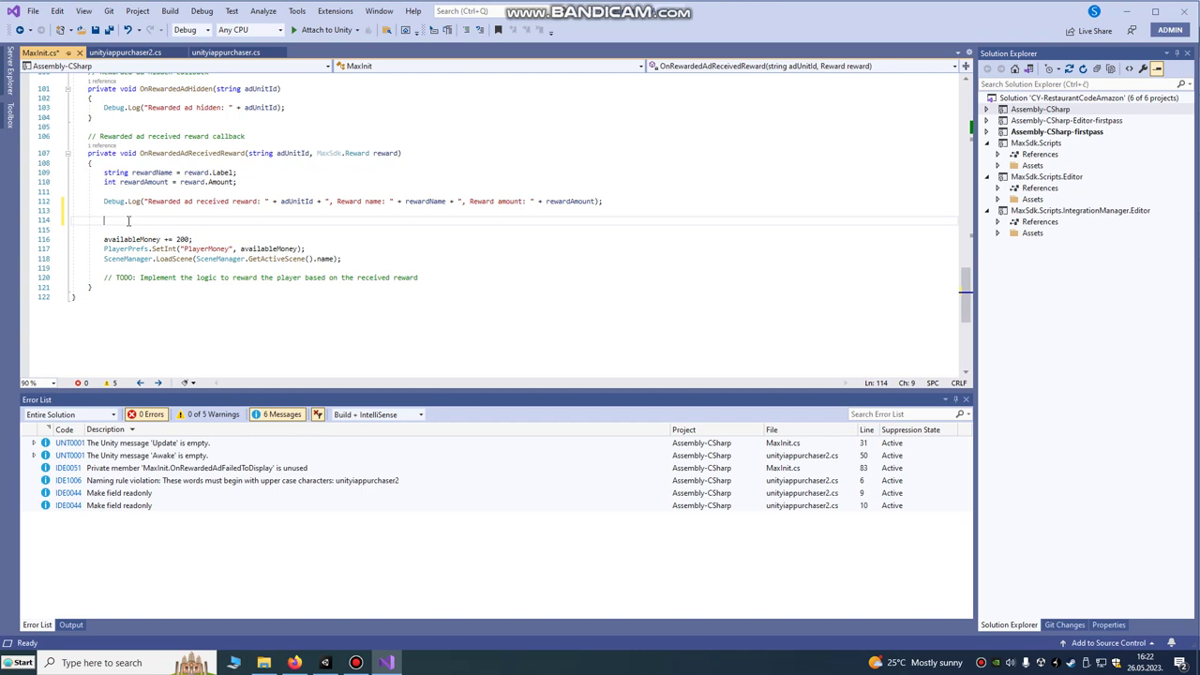
{"action": "type", "text": "//ADD YOUR REWARD FOR YOUR GAM"}
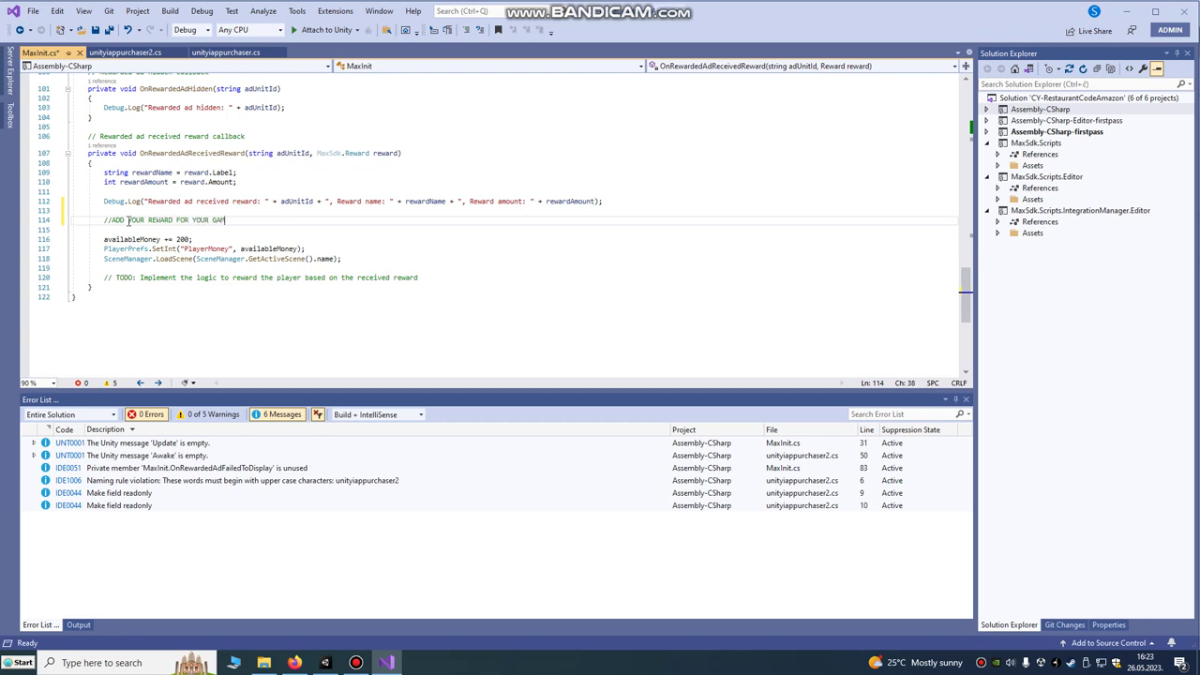
{"action": "type", "text": "E"}
Step: Select the three availableMoney reward lines below the comment and review the surrounding code
{"action": "left_click_drag", "start_coordinate": [102, 241], "coordinate": [358, 258]}
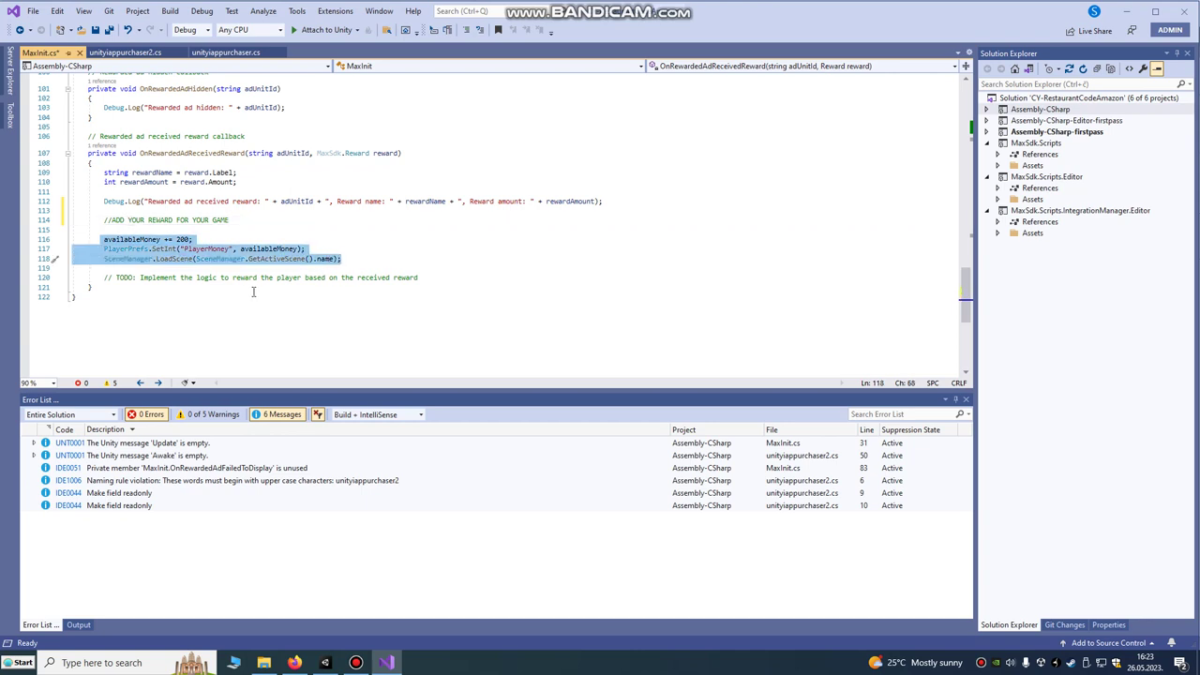
{"action": "left_click", "coordinate": [181, 250]}
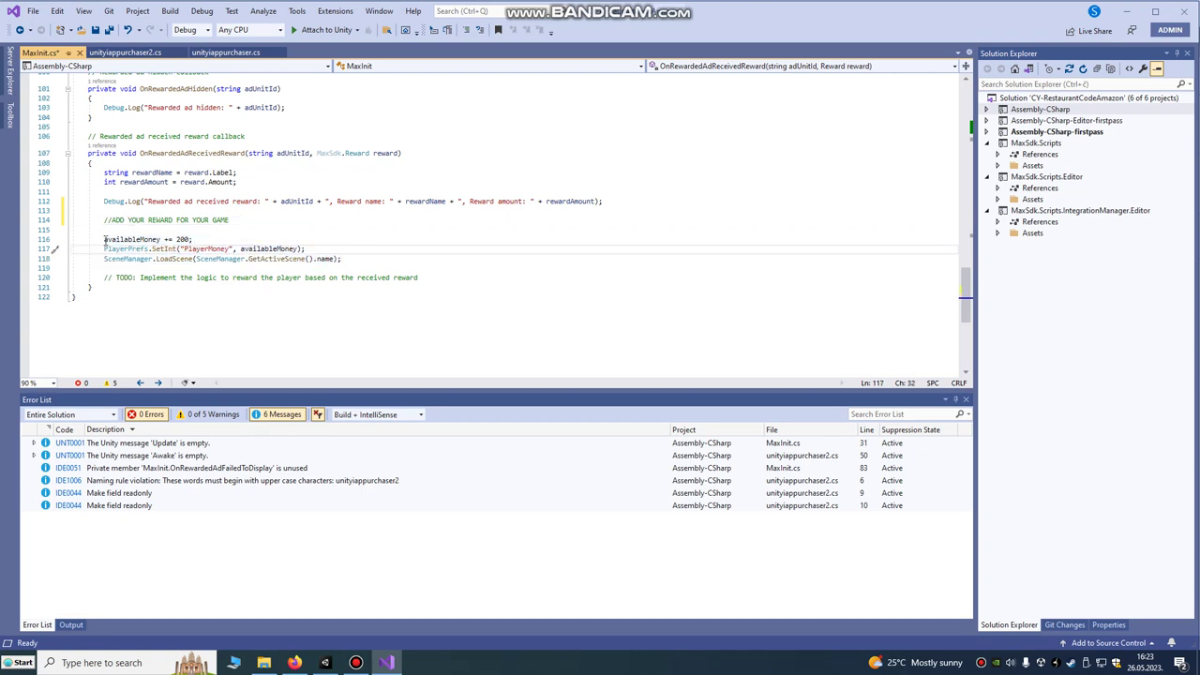
{"action": "left_click_drag", "start_coordinate": [104, 240], "coordinate": [359, 258]}
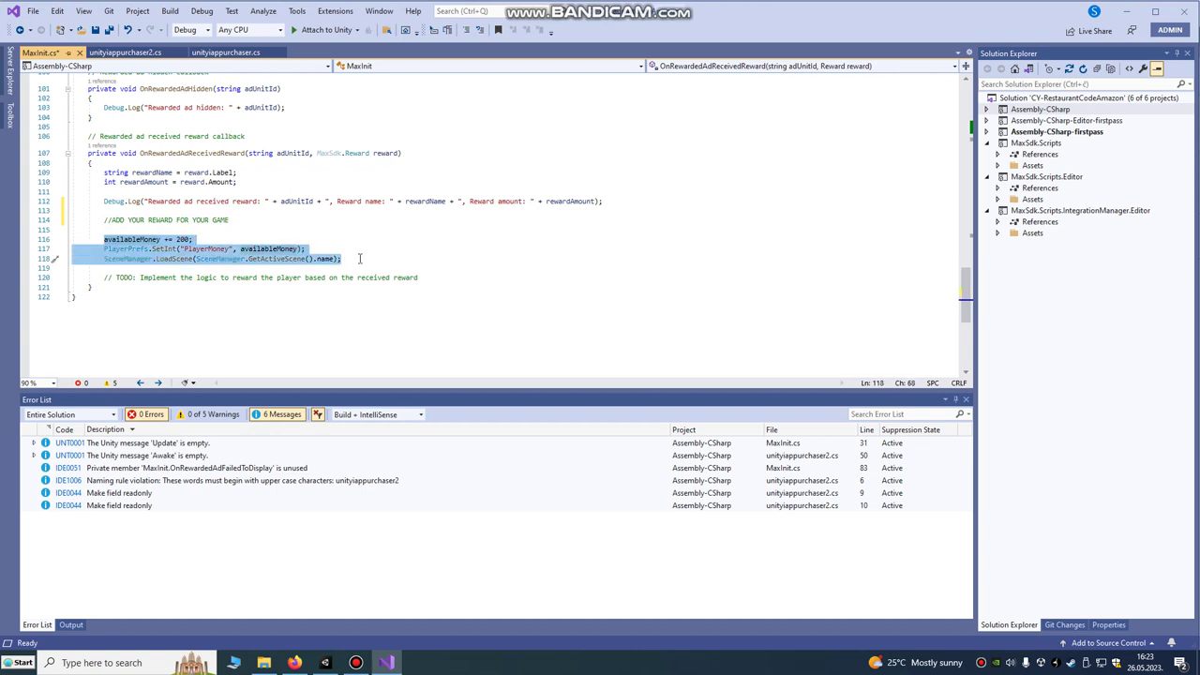
{"action": "scroll", "coordinate": [359, 258], "scroll_direction": "up", "scroll_amount": 20}
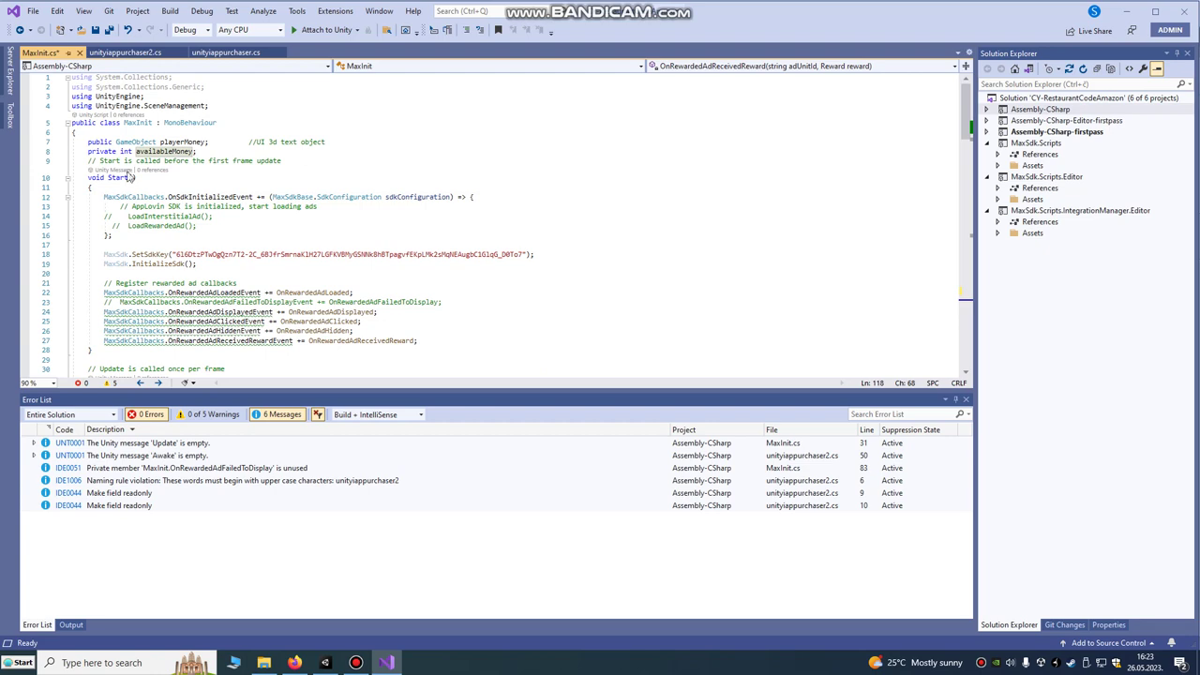
{"action": "scroll", "coordinate": [129, 177], "scroll_direction": "down", "scroll_amount": 20}
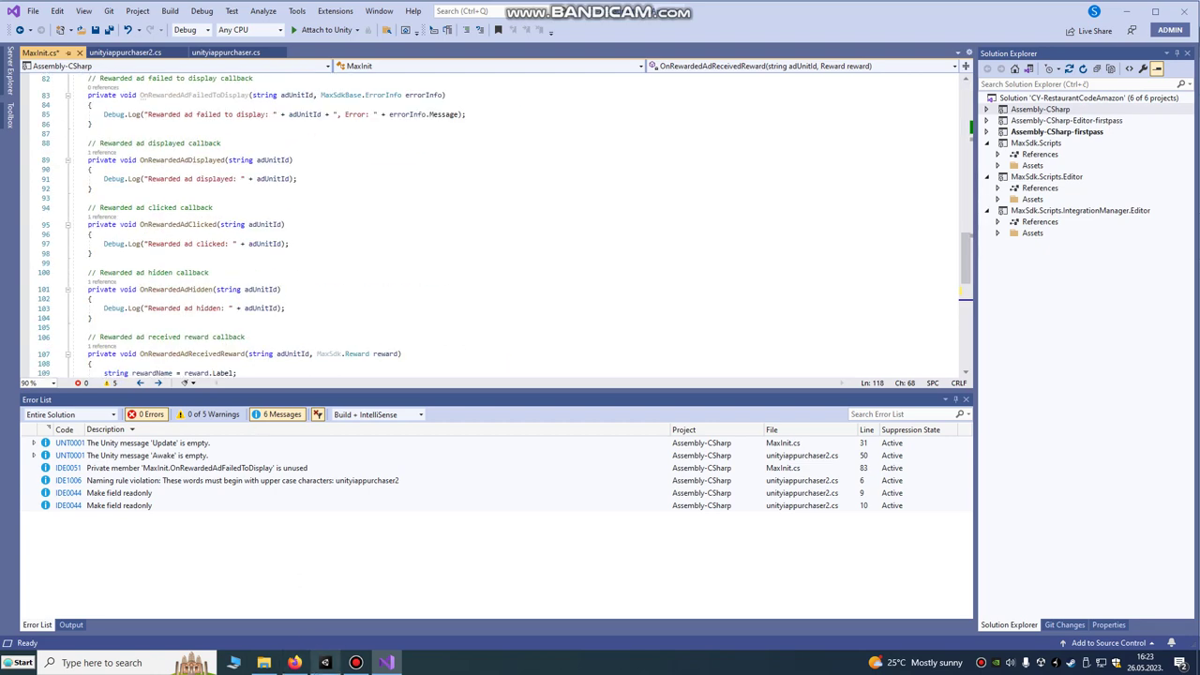
{"action": "left_click", "coordinate": [325, 663]}
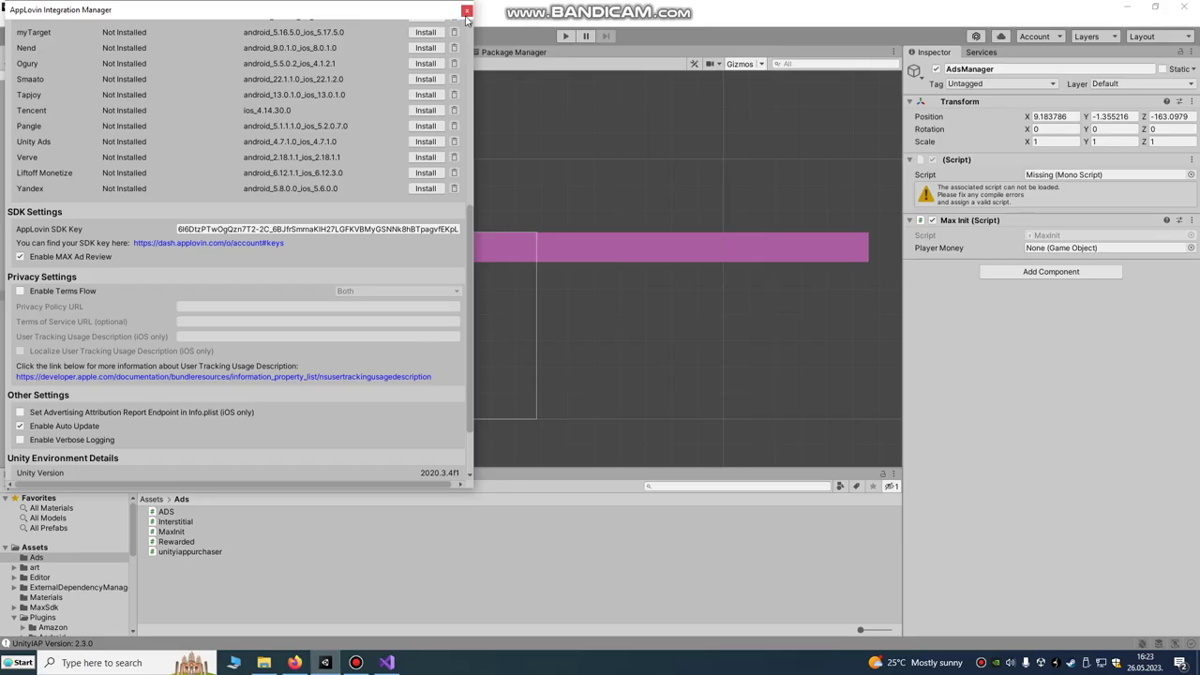
Step: Close the Integration Manager and drag MoneyLabel from PlayerMoney into AdsManager's Max Init Player Money field
{"action": "left_click", "coordinate": [467, 10]}
{"action": "left_click", "coordinate": [81, 298]}
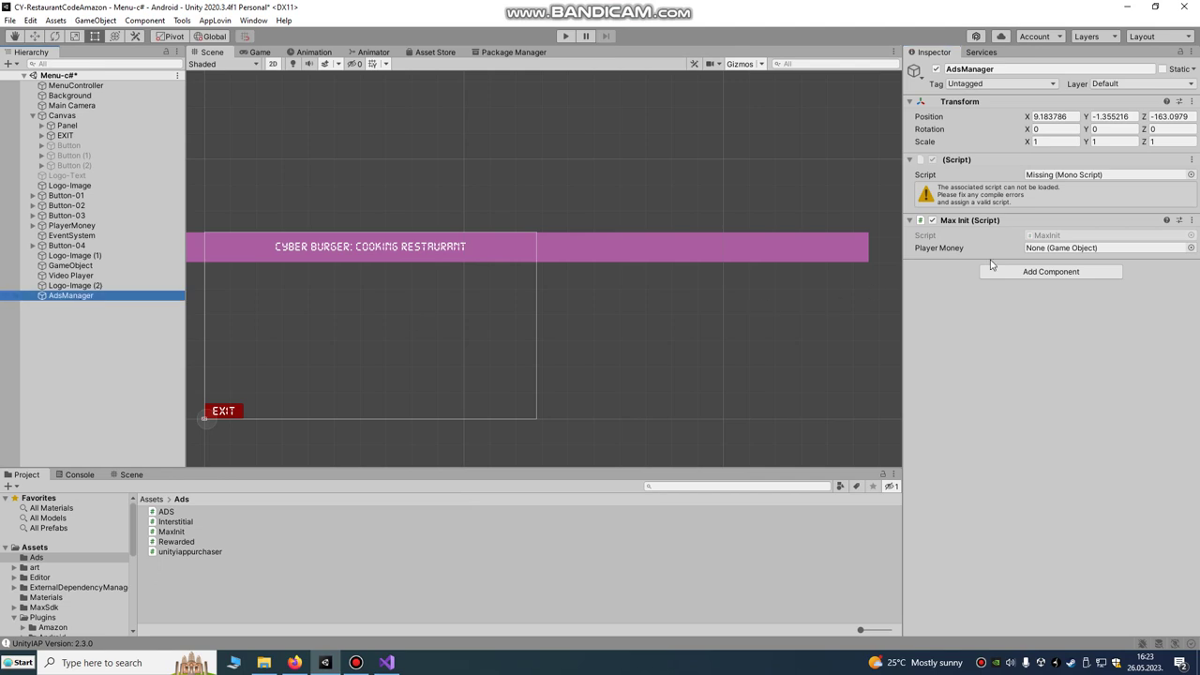
{"action": "left_click", "coordinate": [1106, 248]}
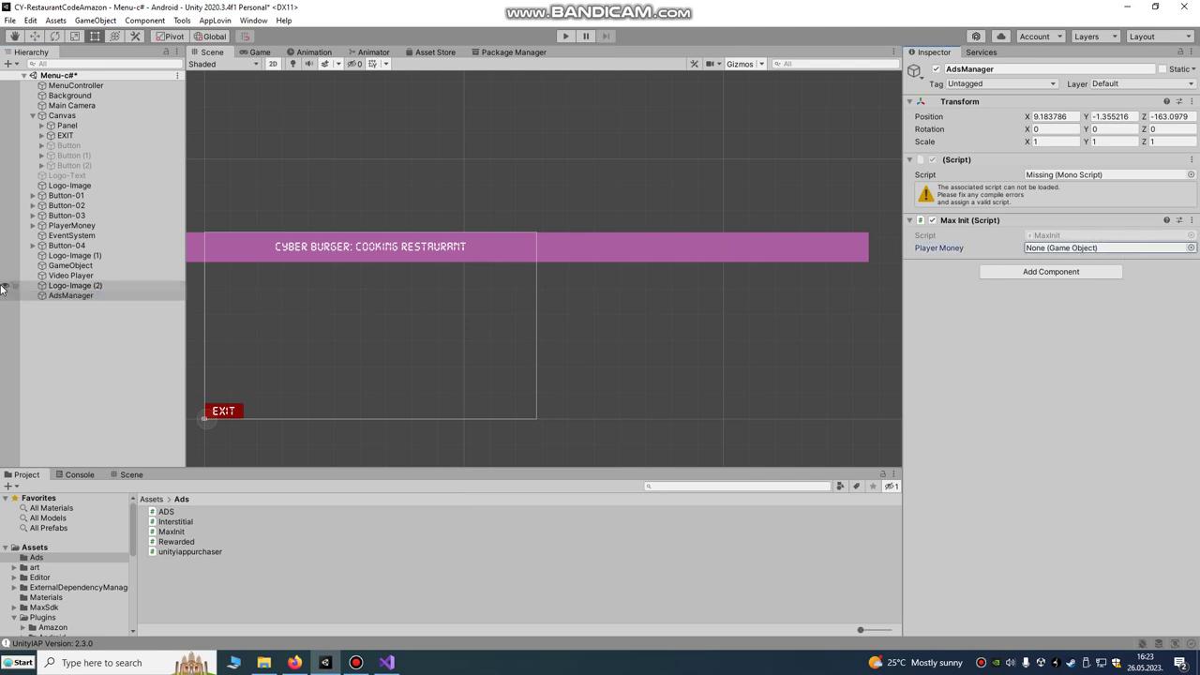
{"action": "left_click", "coordinate": [42, 226]}
{"action": "left_click", "coordinate": [33, 226]}
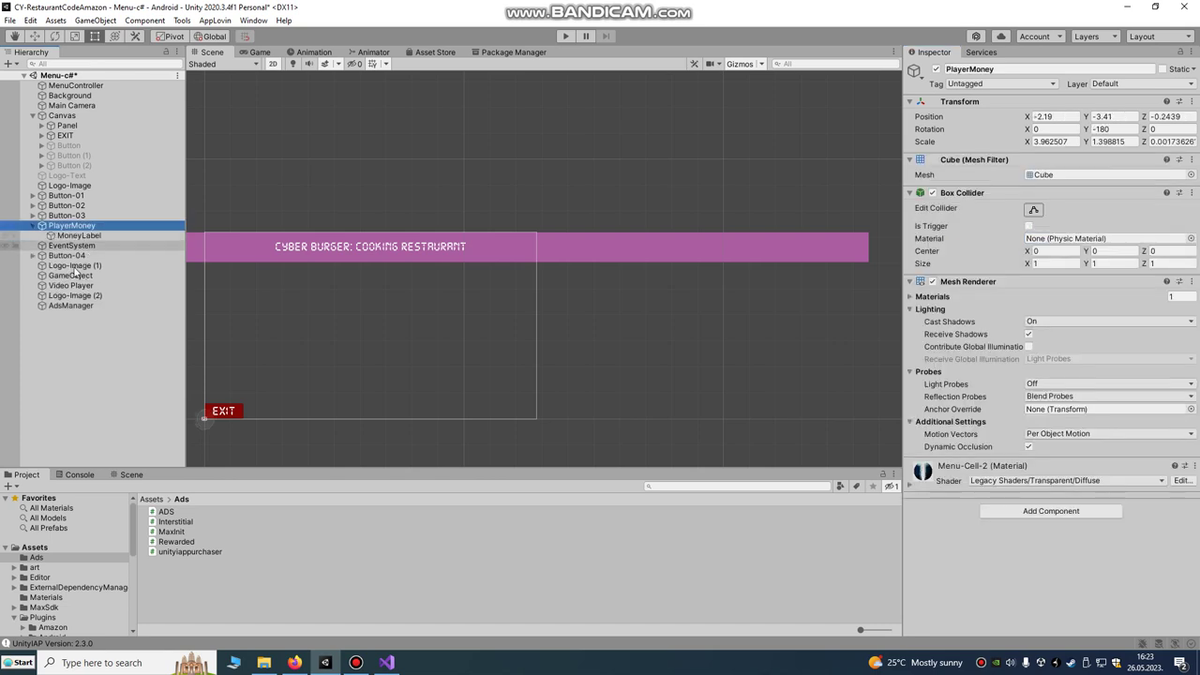
{"action": "left_click", "coordinate": [71, 305]}
{"action": "left_click_drag", "start_coordinate": [70, 225], "coordinate": [1043, 252]}
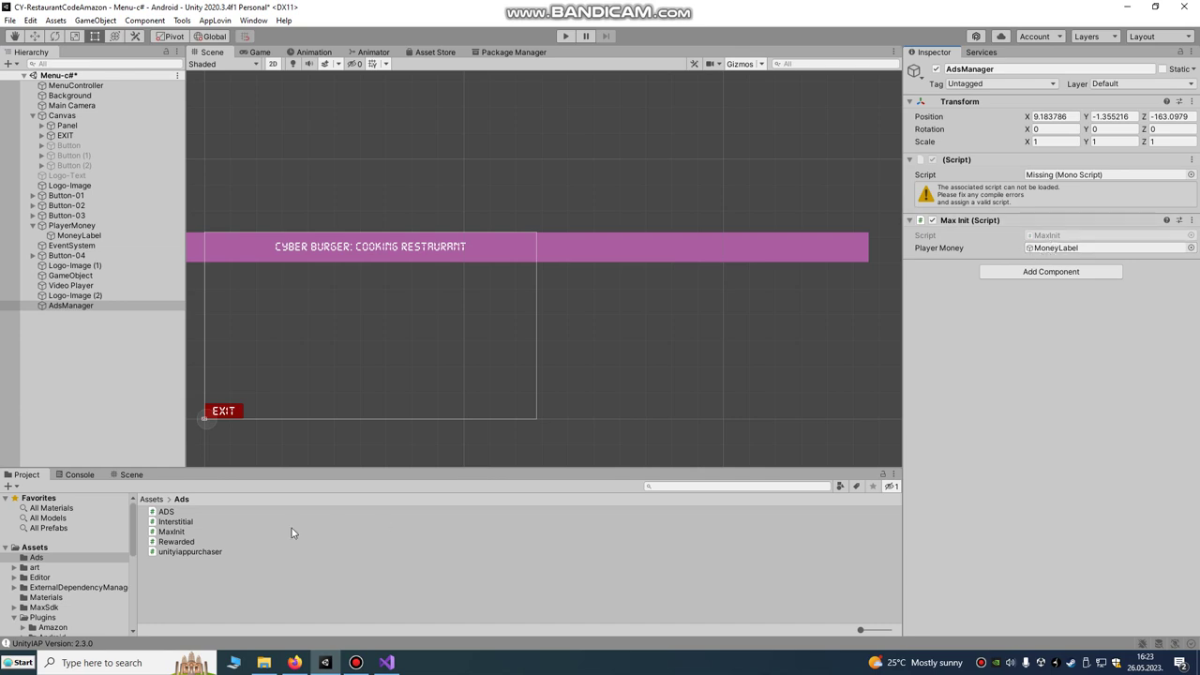
{"action": "left_click", "coordinate": [387, 662]}
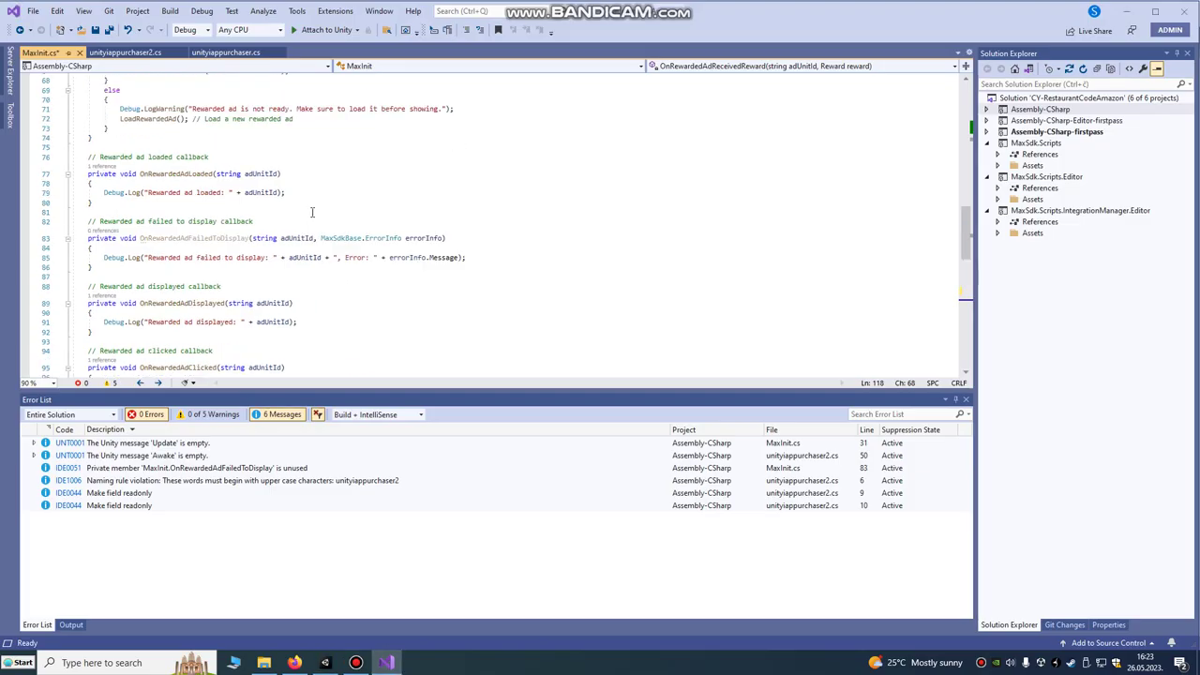
Step: Cut the playerMoney and availableMoney declarations and the three availableMoney lines, then Save All
{"action": "scroll", "coordinate": [312, 211], "scroll_direction": "up", "scroll_amount": 20}
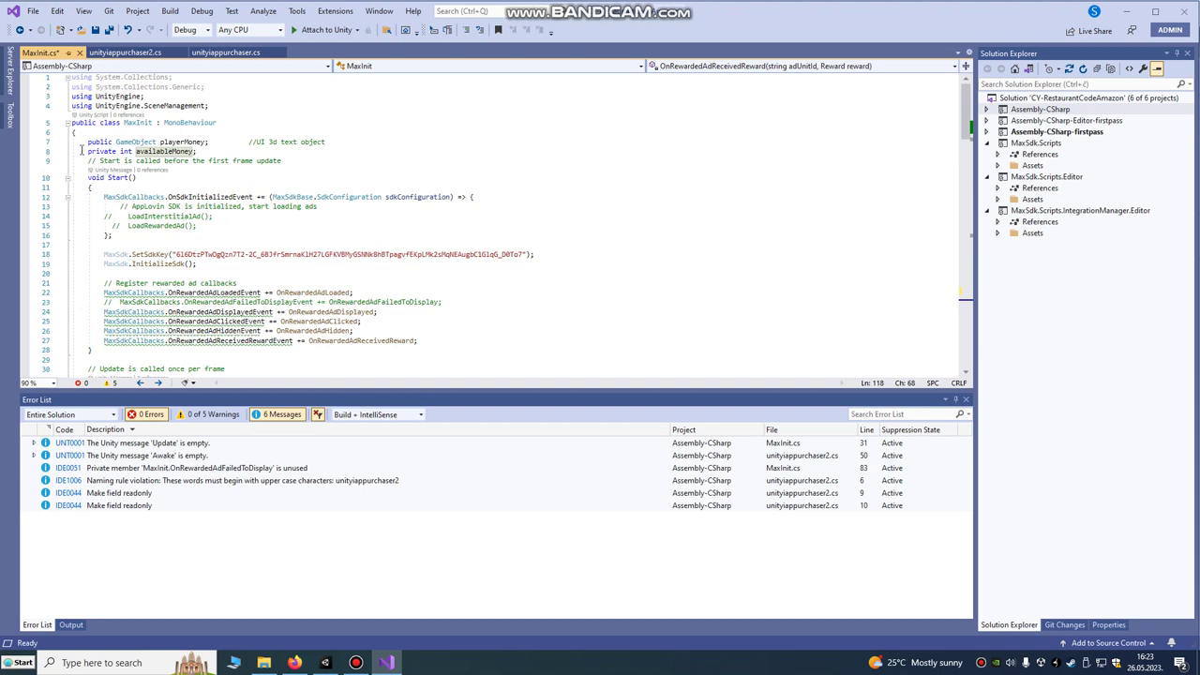
{"action": "left_click_drag", "start_coordinate": [84, 142], "coordinate": [204, 152]}
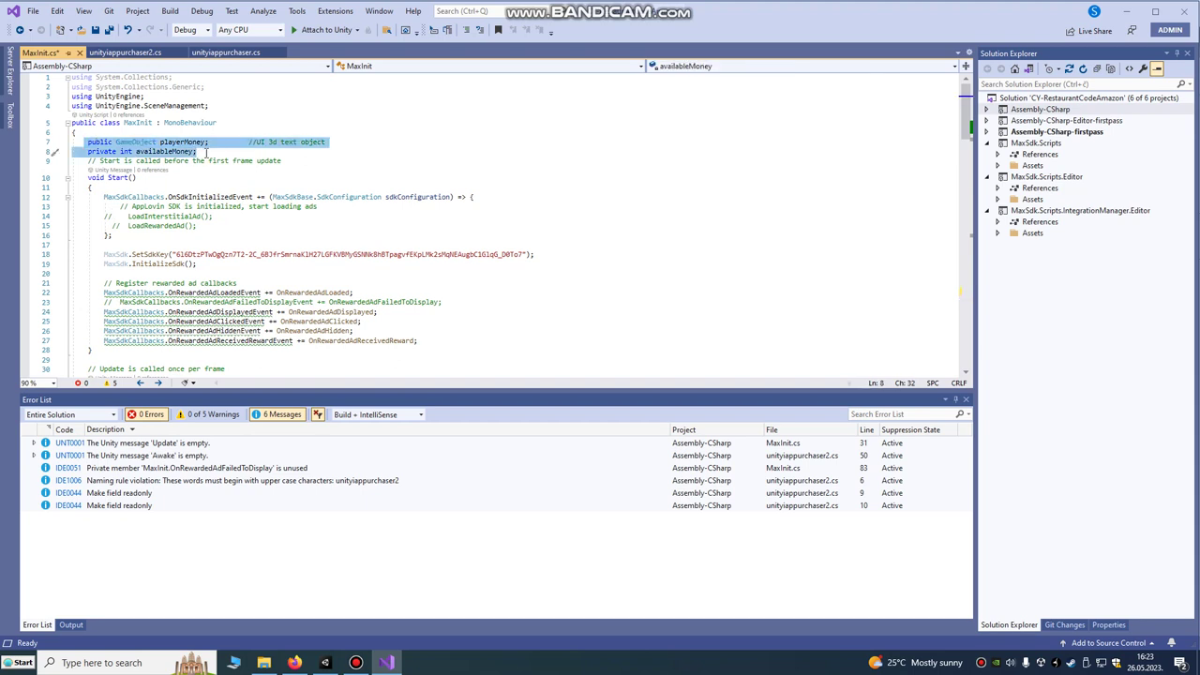
{"action": "key", "text": "ctrl+x"}
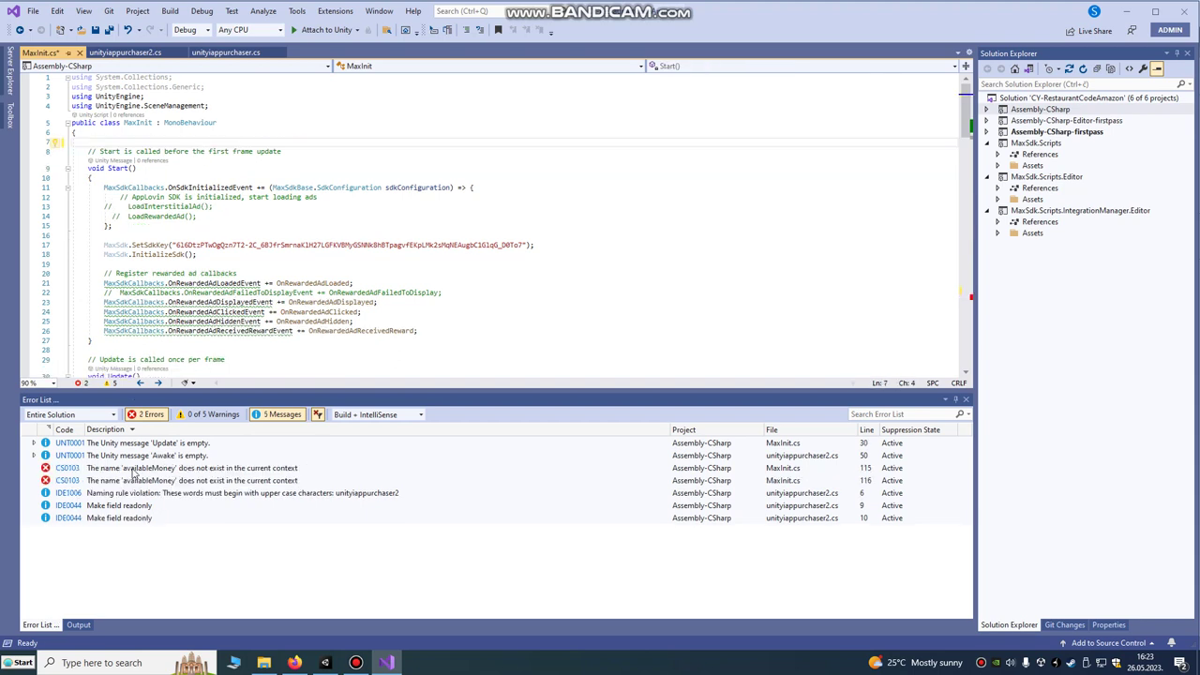
{"action": "double_click", "coordinate": [136, 468]}
{"action": "left_click_drag", "start_coordinate": [102, 225], "coordinate": [342, 245]}
{"action": "key", "text": "ctrl+x"}
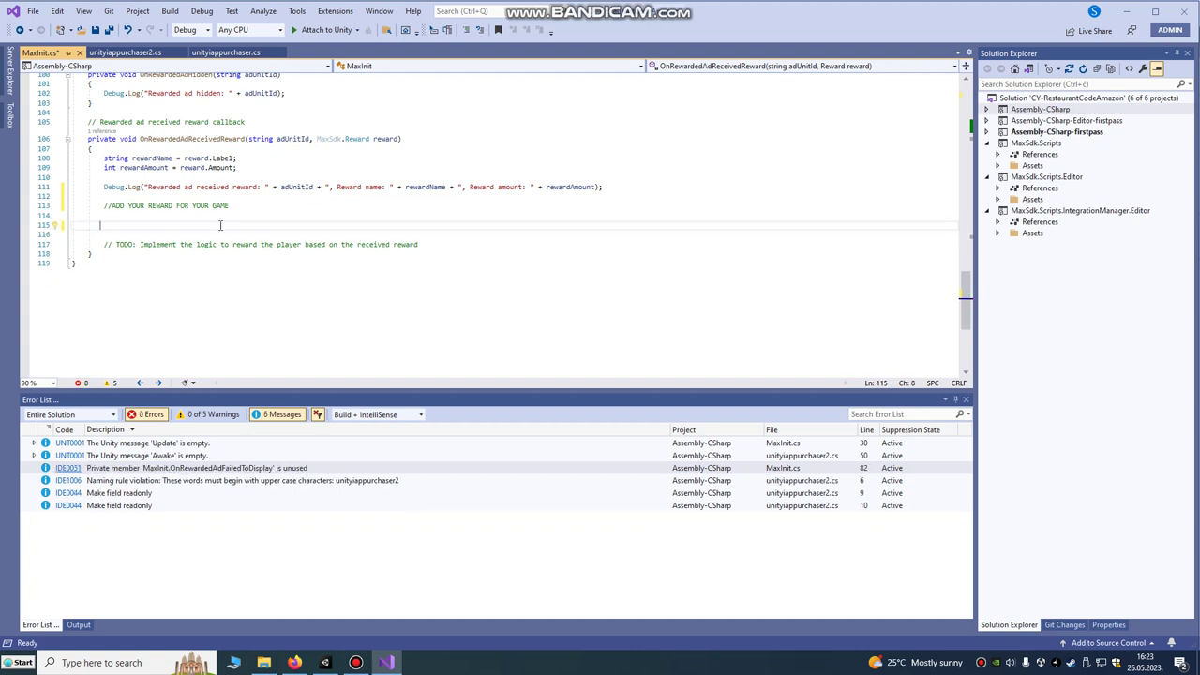
{"action": "left_click", "coordinate": [109, 30]}
Step: Enable Button and set its On Click to AdsManager's MaxInit.ShowRewardedAd
{"action": "left_click", "coordinate": [326, 663]}
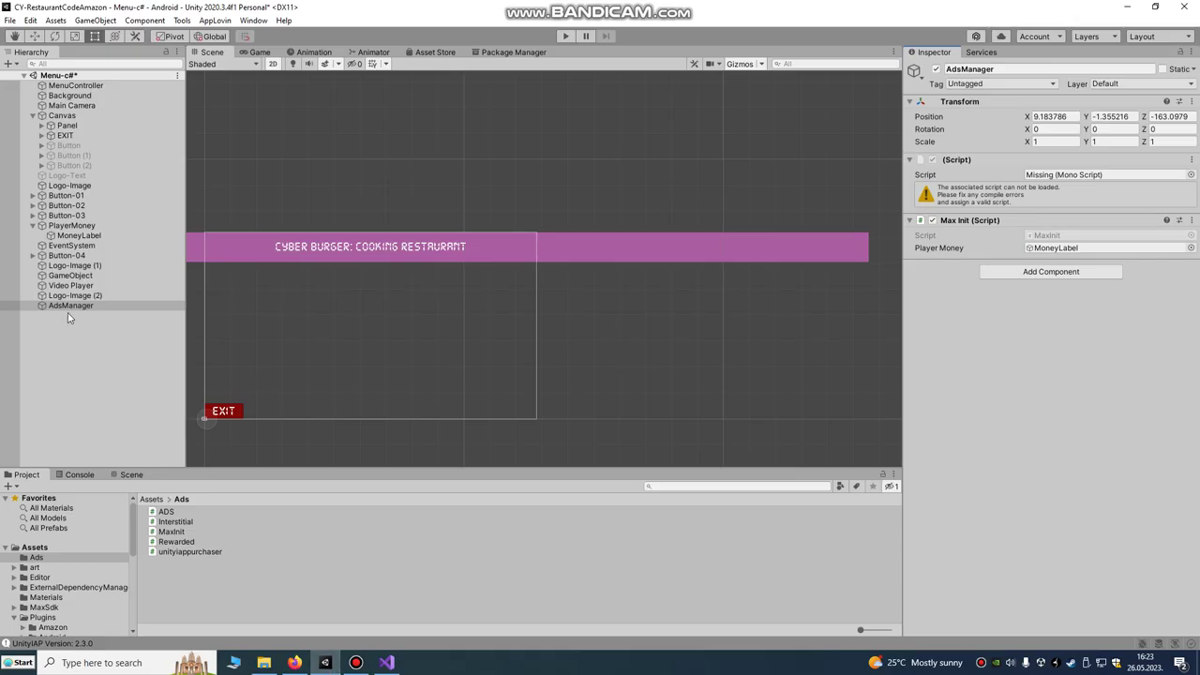
{"action": "scroll", "coordinate": [741, 324], "scroll_direction": "down", "scroll_amount": 1}
{"action": "scroll", "coordinate": [373, 367], "scroll_direction": "up", "scroll_amount": 4}
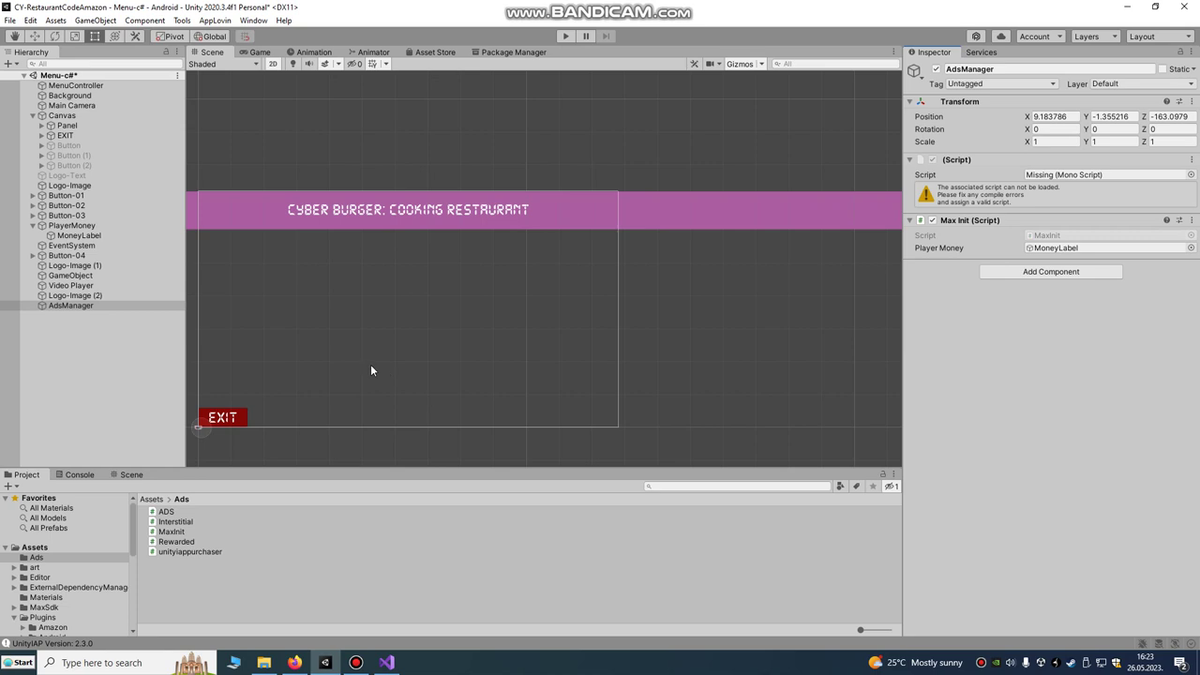
{"action": "left_click", "coordinate": [68, 147]}
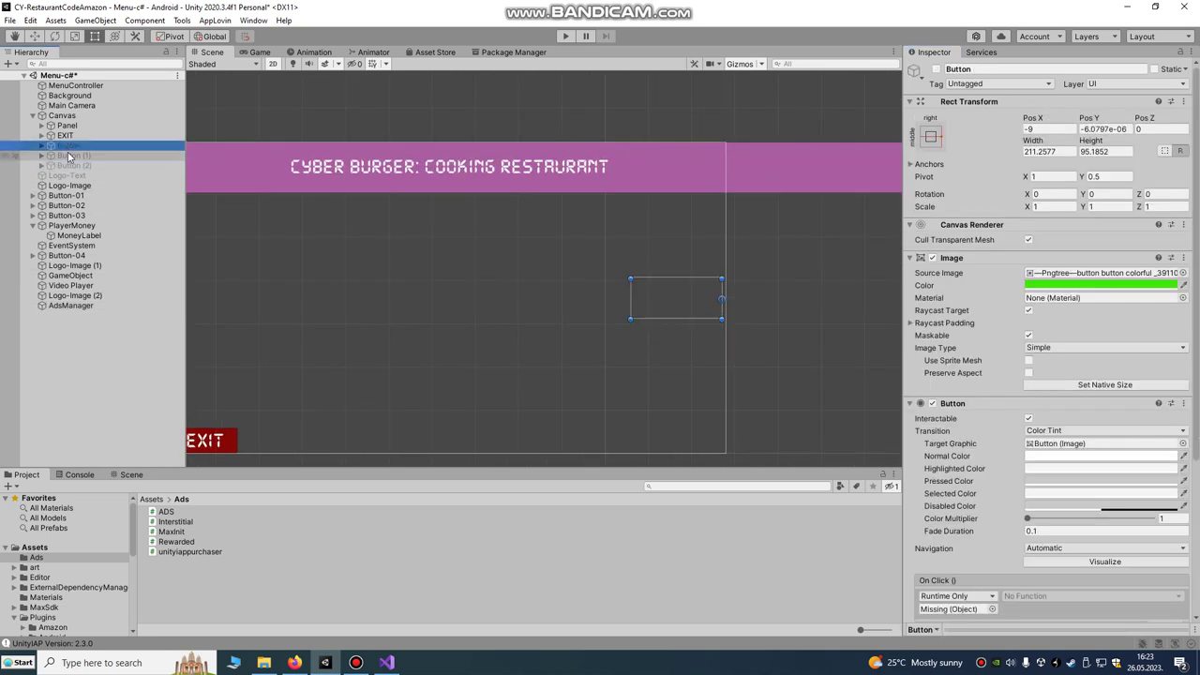
{"action": "left_click", "coordinate": [935, 68]}
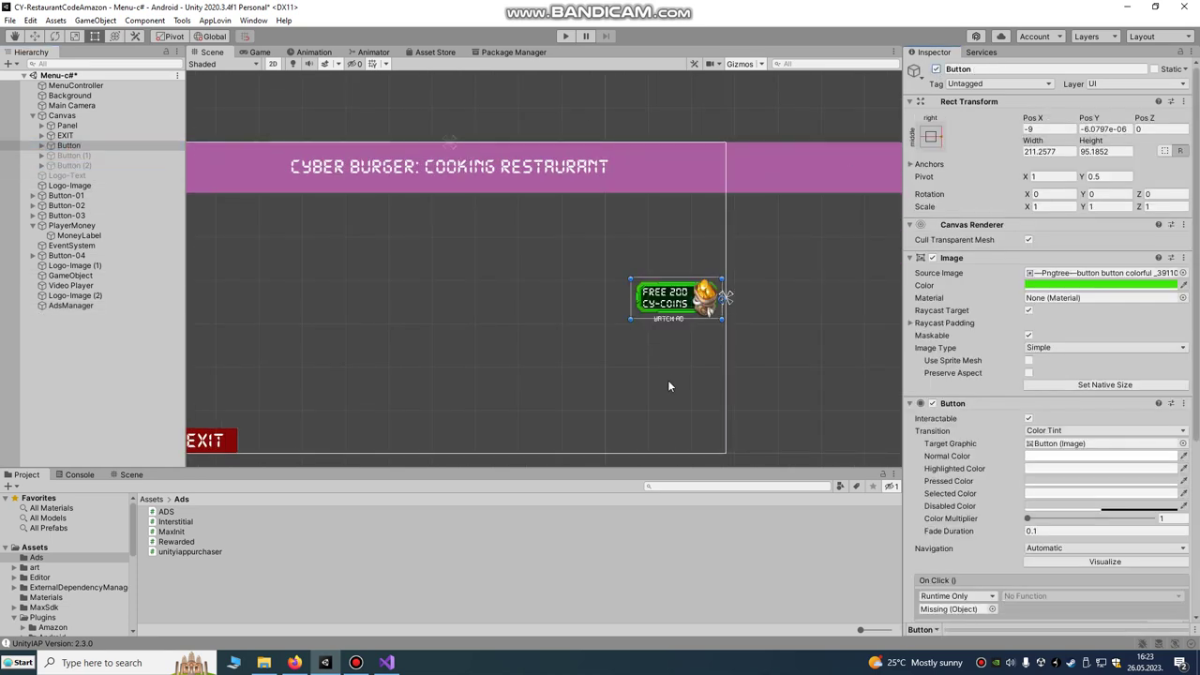
{"action": "scroll", "coordinate": [668, 380], "scroll_direction": "up", "scroll_amount": 2}
{"action": "scroll", "coordinate": [685, 293], "scroll_direction": "down", "scroll_amount": 1}
{"action": "scroll", "coordinate": [1091, 466], "scroll_direction": "down", "scroll_amount": 5}
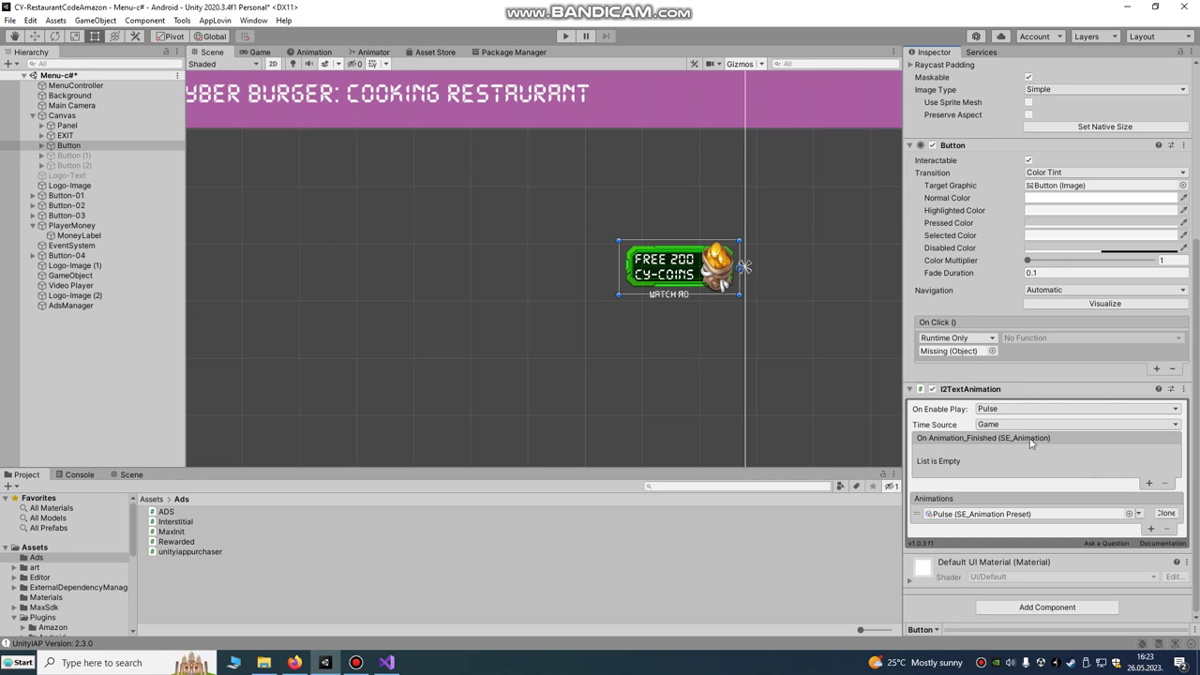
{"action": "left_click_drag", "start_coordinate": [70, 306], "coordinate": [936, 356]}
{"action": "left_click", "coordinate": [1057, 340]}
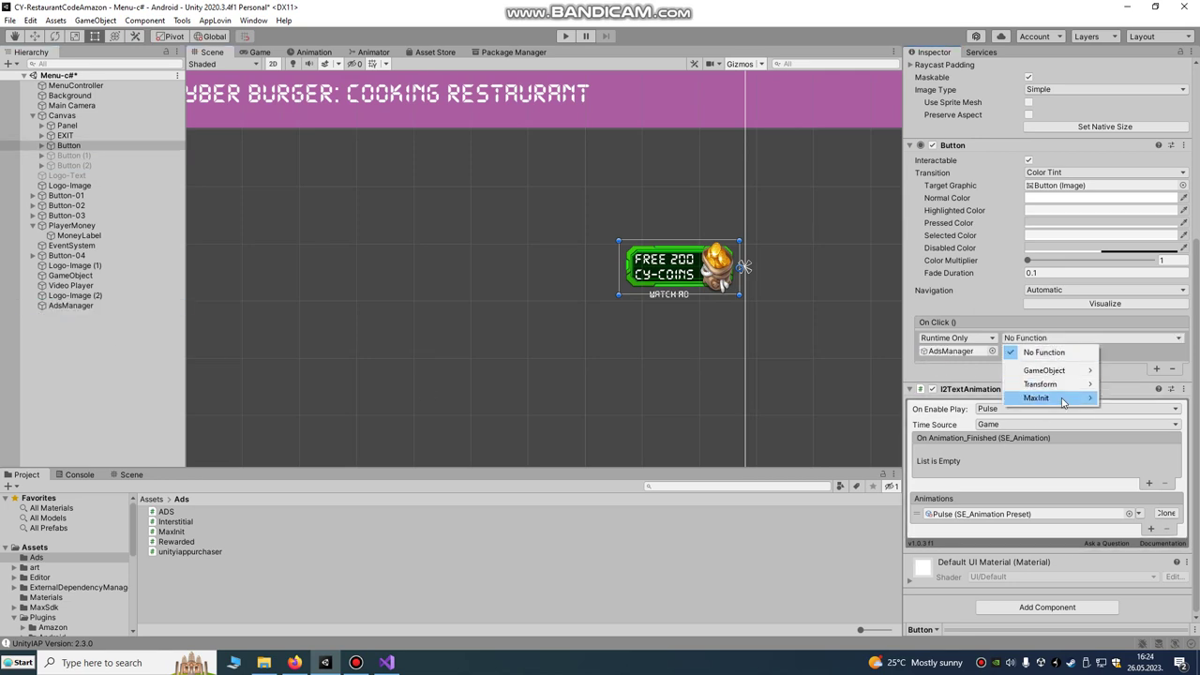
{"action": "mouse_move", "coordinate": [1063, 401]}
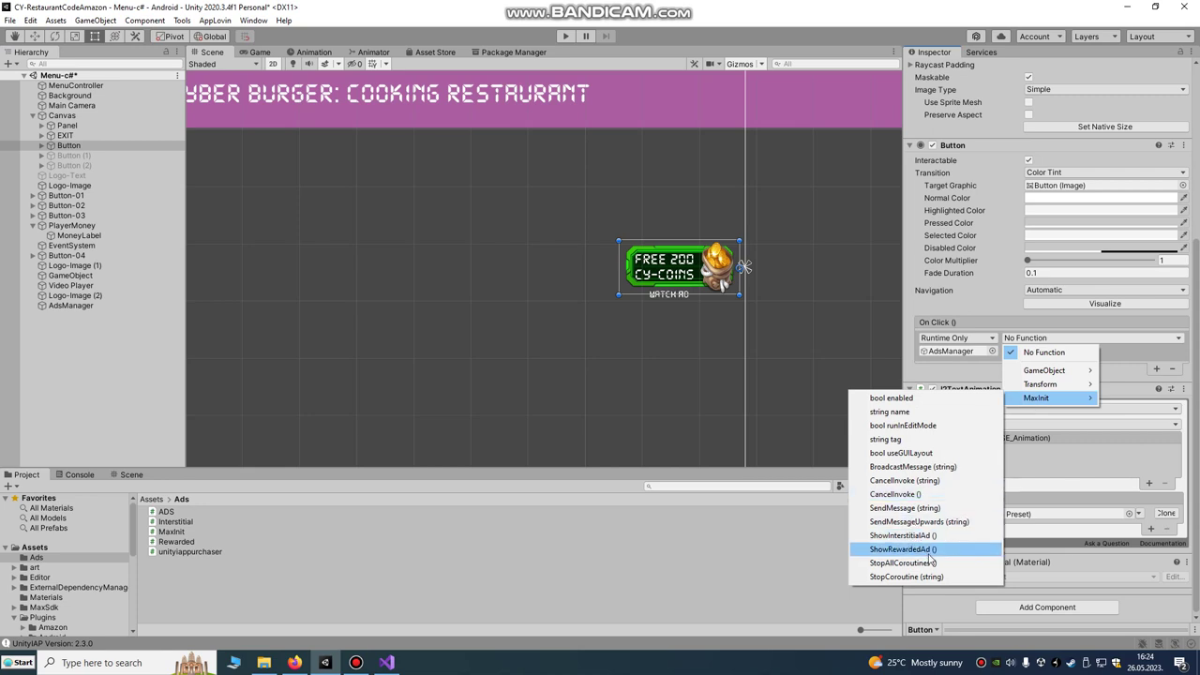
{"action": "left_click", "coordinate": [900, 549]}
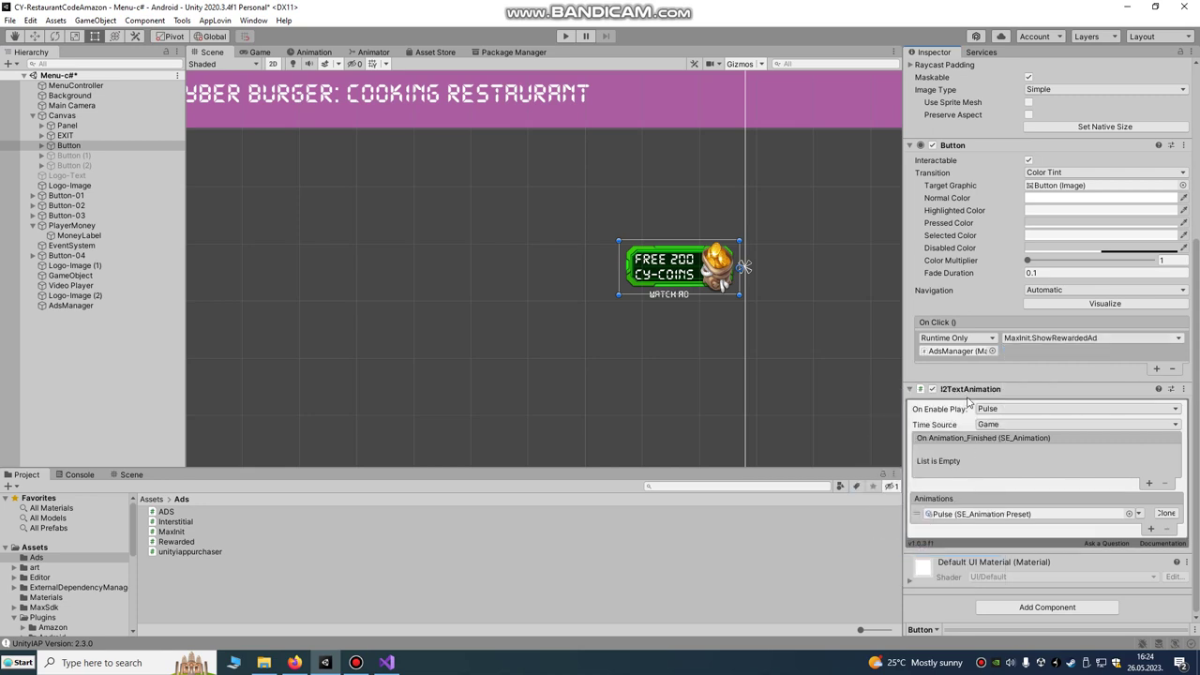
Step: Enable Button (1), set its On Click to AdsManager's MaxInit.ShowInterstitialAd, and enter Play mode
{"action": "left_click", "coordinate": [85, 156]}
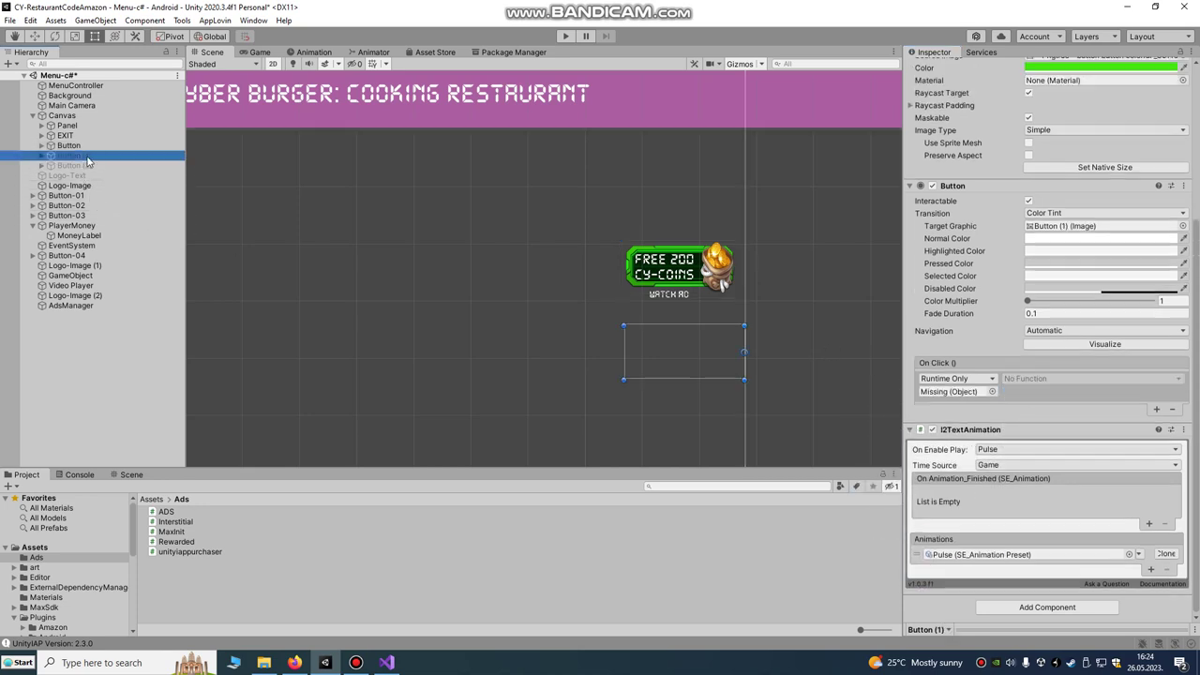
{"action": "scroll", "coordinate": [937, 94], "scroll_direction": "up", "scroll_amount": 5}
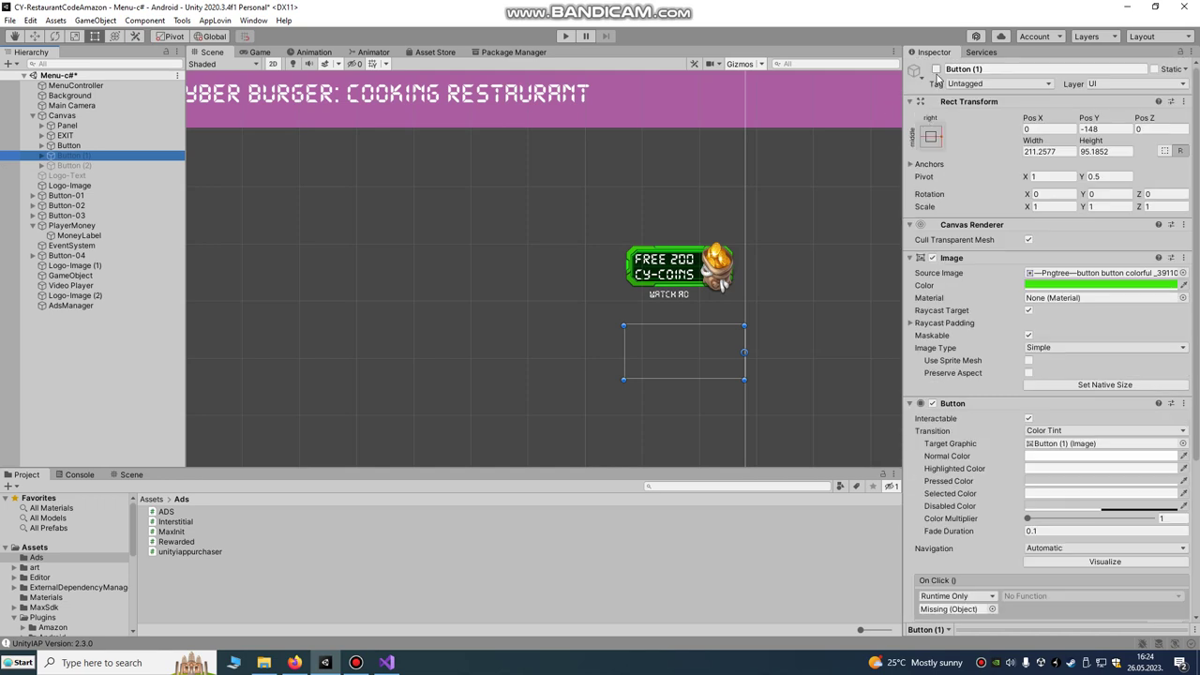
{"action": "left_click", "coordinate": [936, 69]}
{"action": "scroll", "coordinate": [992, 324], "scroll_direction": "down", "scroll_amount": 5}
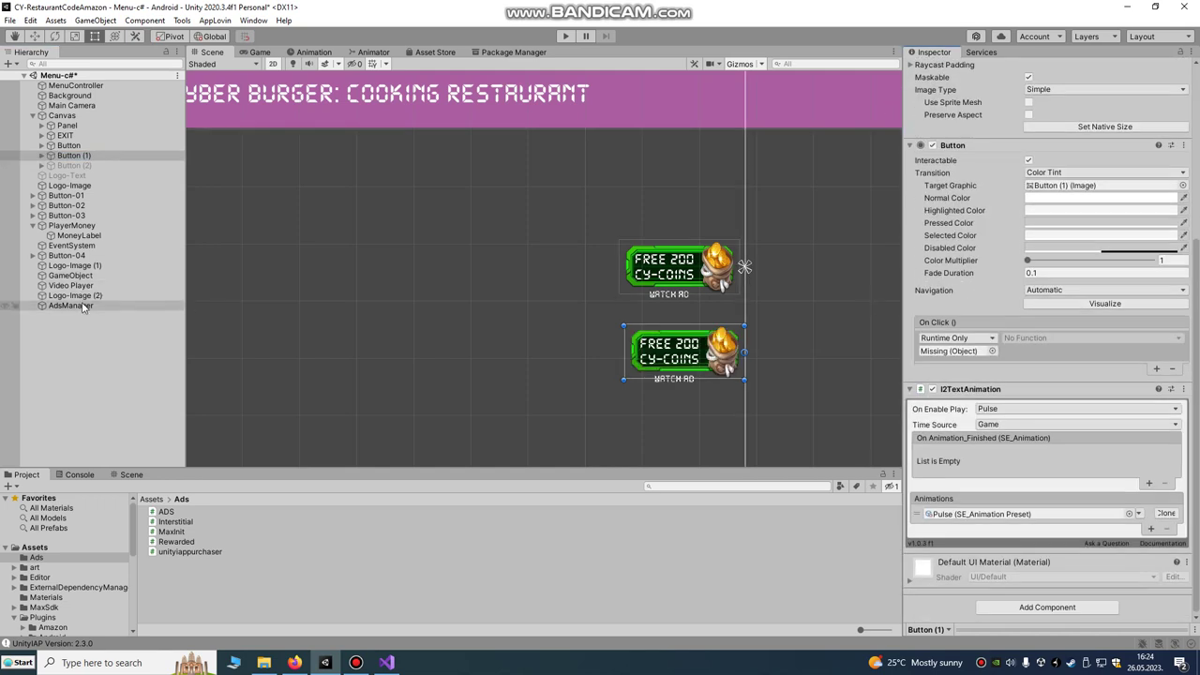
{"action": "left_click_drag", "start_coordinate": [82, 306], "coordinate": [954, 352]}
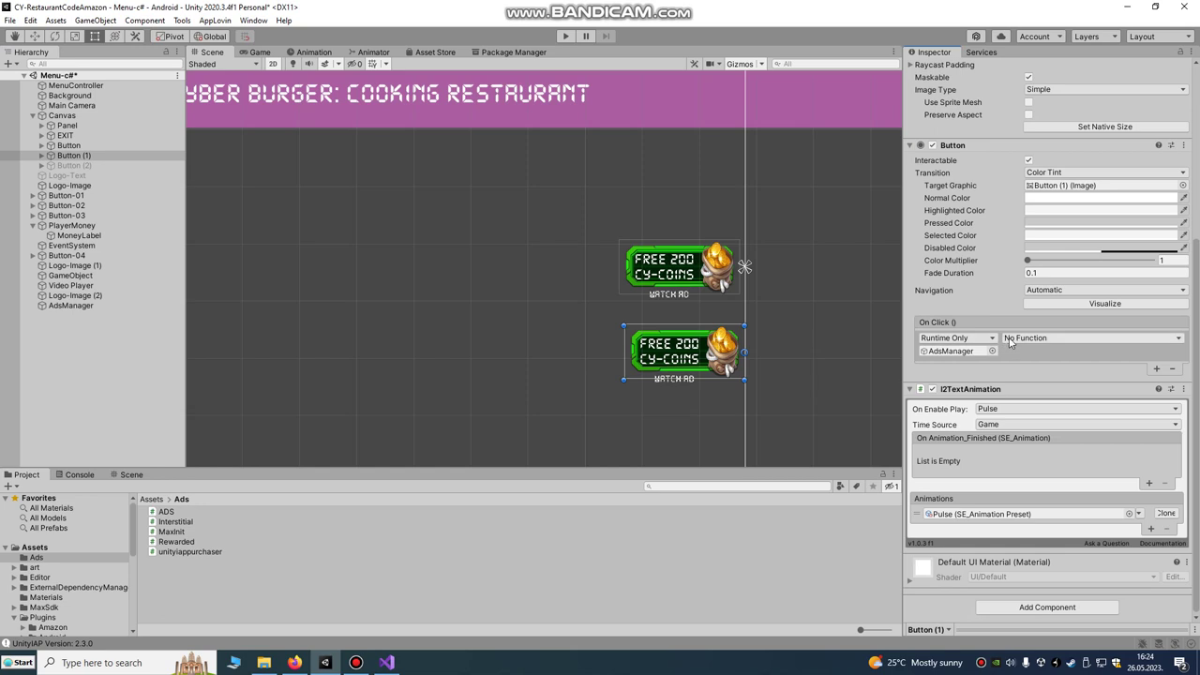
{"action": "left_click", "coordinate": [1009, 343]}
{"action": "mouse_move", "coordinate": [1041, 398]}
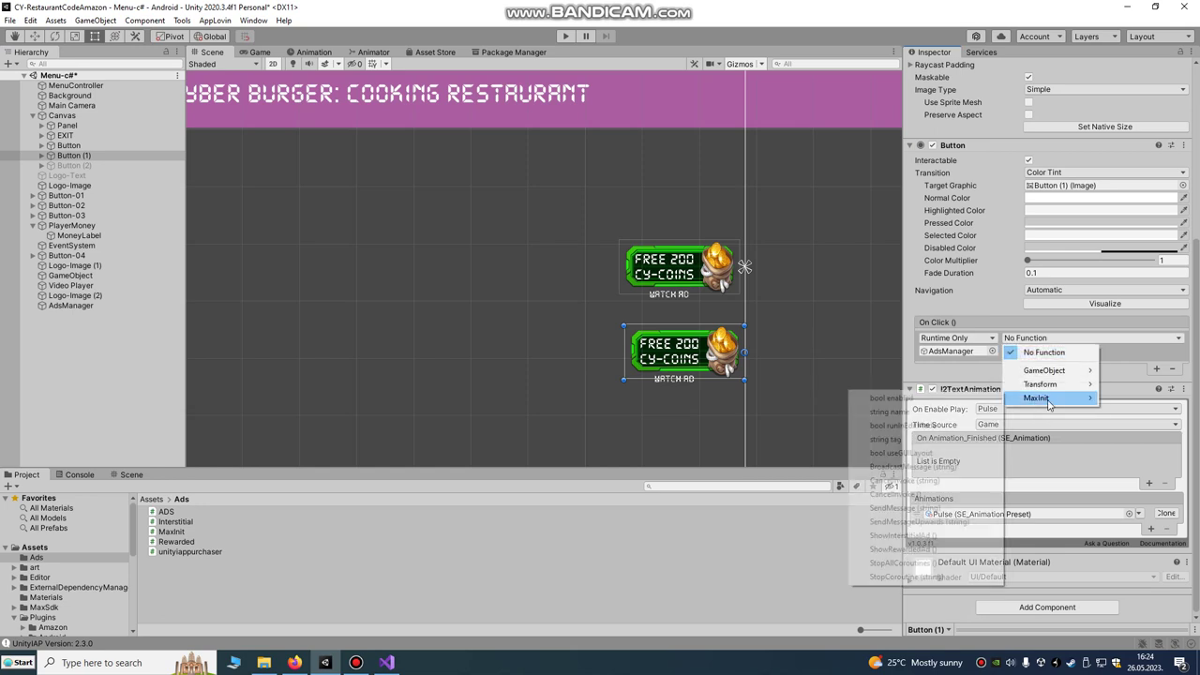
{"action": "left_click", "coordinate": [903, 535]}
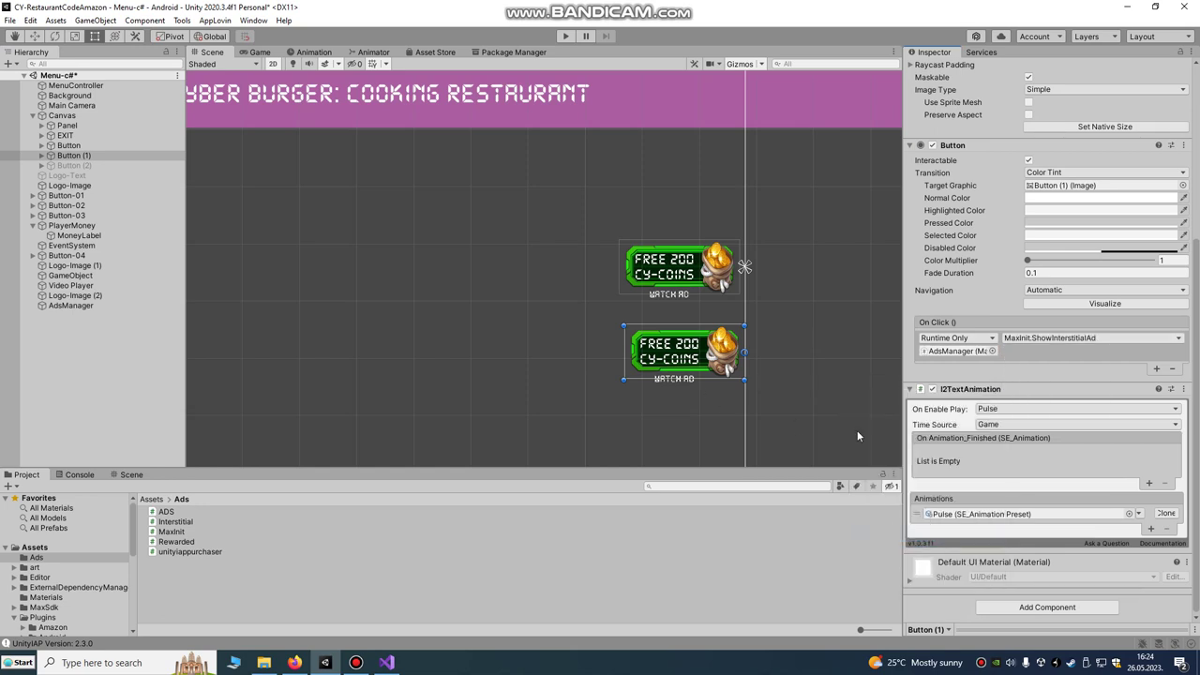
{"action": "scroll", "coordinate": [857, 430], "scroll_direction": "down", "scroll_amount": 2}
{"action": "left_click", "coordinate": [563, 37]}
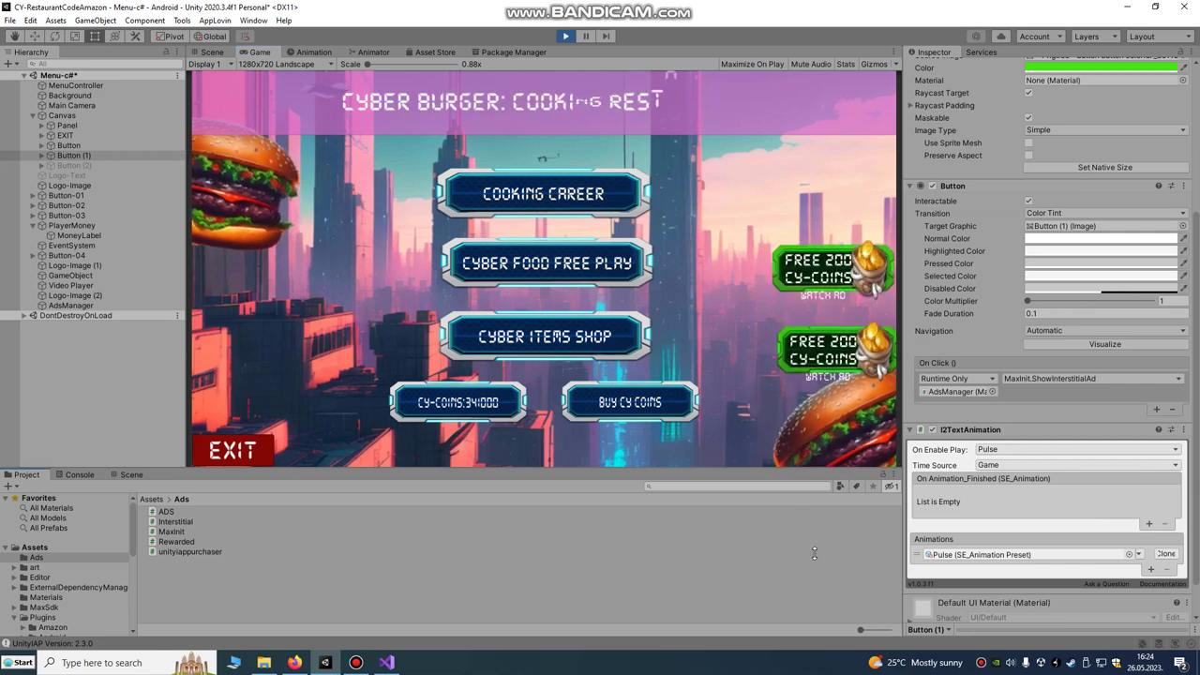
Step: Play-test both coin buttons, closing the interstitial and granting the 5-coin reward, then preview ADS
{"action": "left_click", "coordinate": [822, 356]}
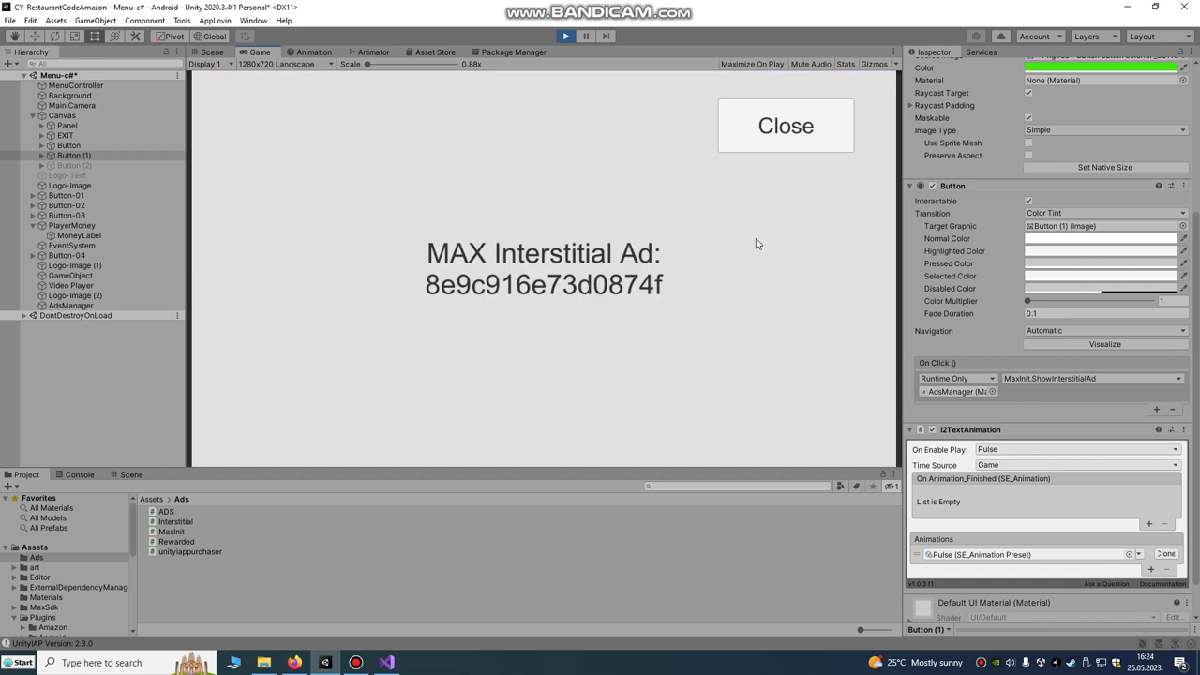
{"action": "left_click", "coordinate": [792, 132]}
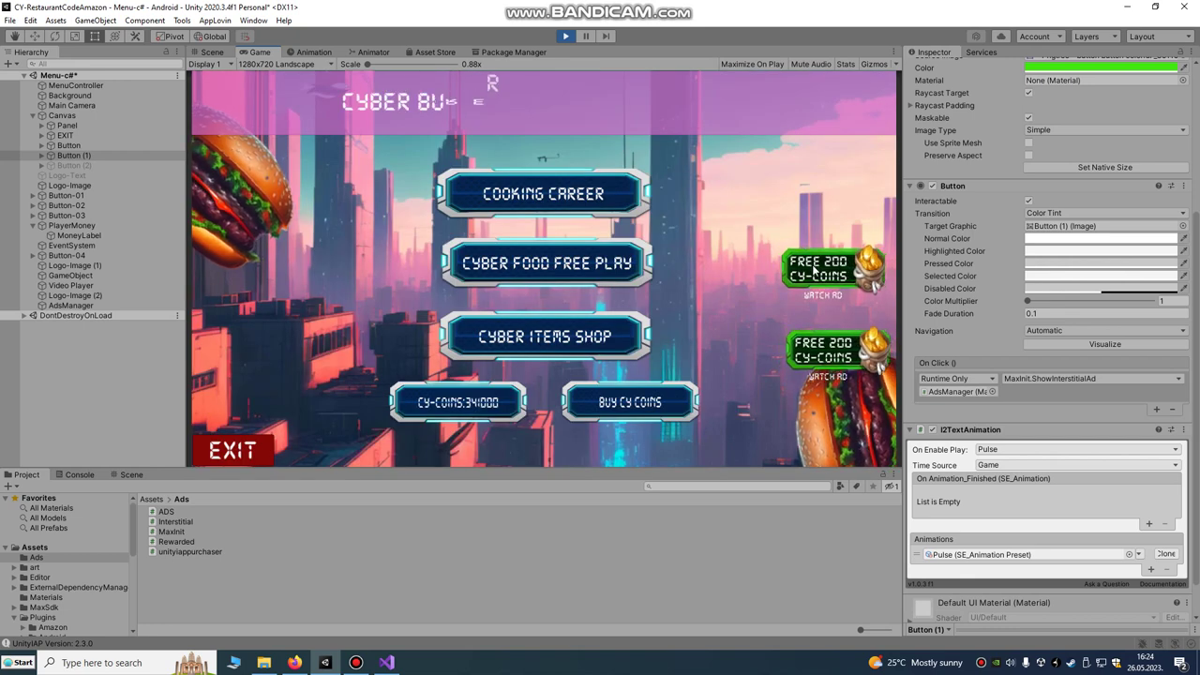
{"action": "left_click", "coordinate": [814, 269]}
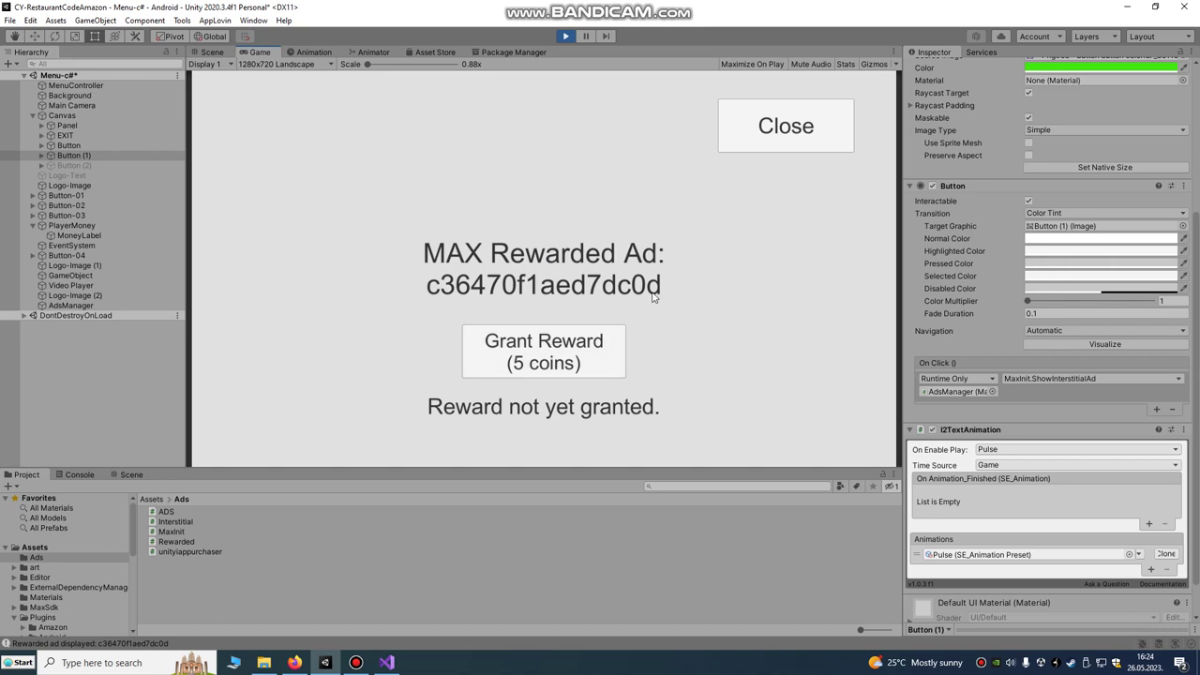
{"action": "left_click", "coordinate": [588, 359]}
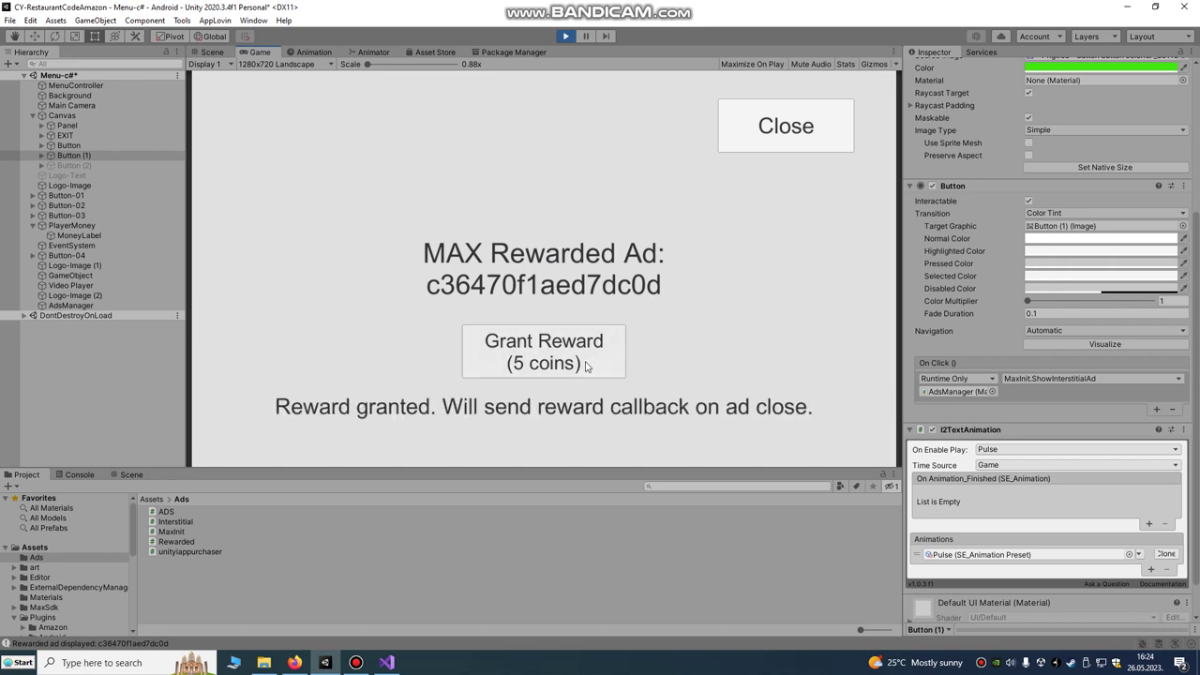
{"action": "left_click", "coordinate": [766, 133]}
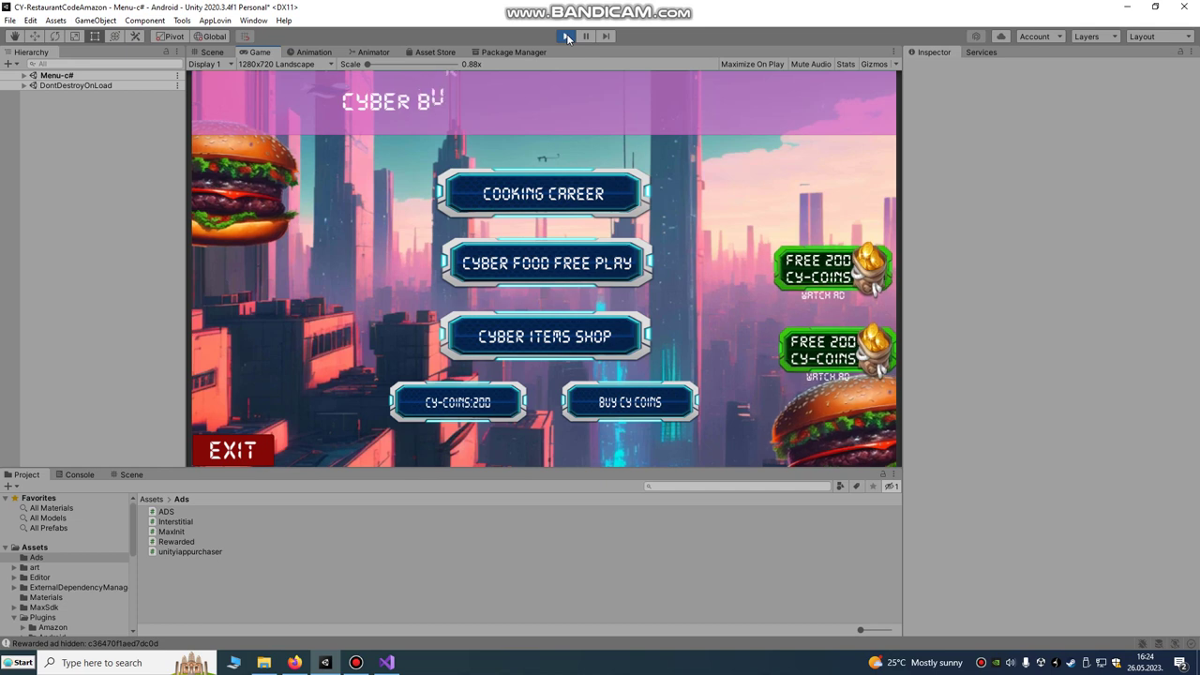
{"action": "left_click", "coordinate": [565, 36]}
{"action": "left_click", "coordinate": [161, 512]}
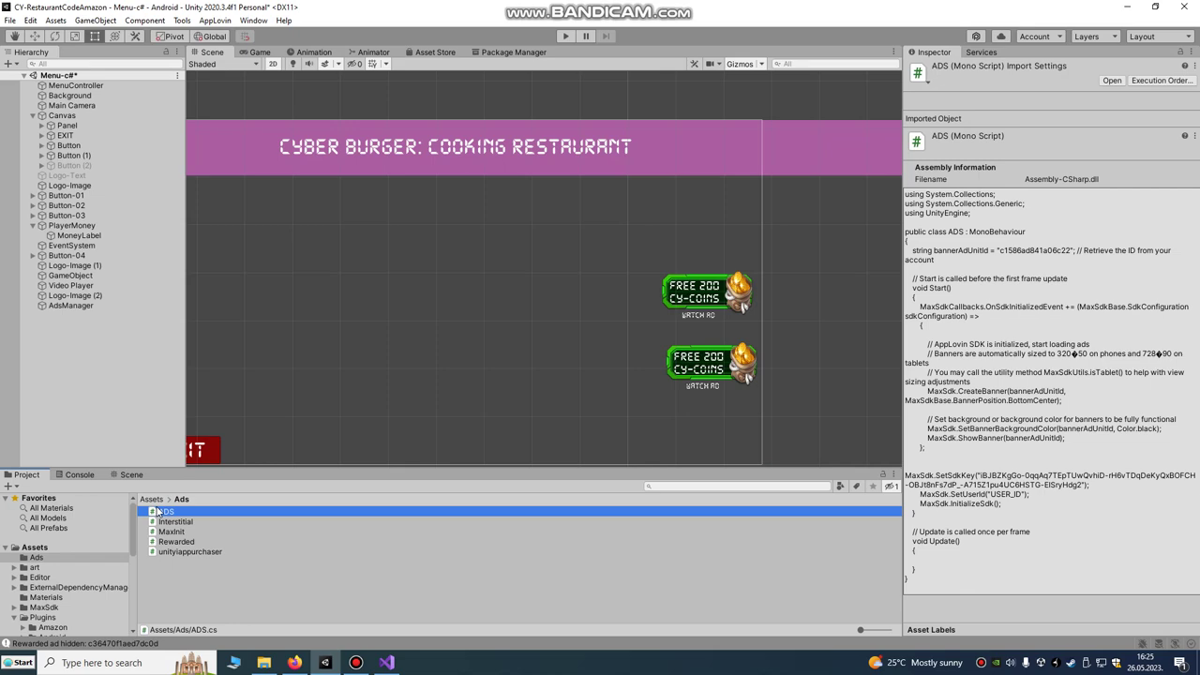
Step: Open ADS.cs in Visual Studio and review its banner code, selecting the bannerAdUnitId string
{"action": "double_click", "coordinate": [215, 511]}
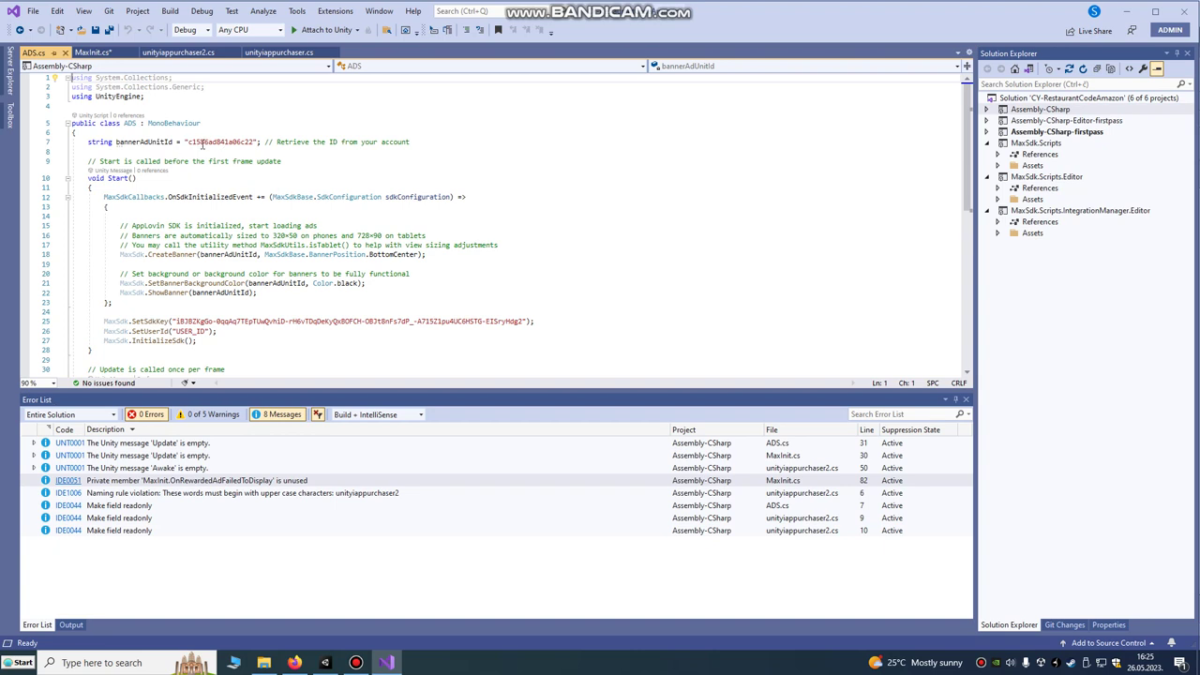
{"action": "left_click", "coordinate": [119, 123]}
{"action": "scroll", "coordinate": [150, 150], "scroll_direction": "down", "scroll_amount": 4}
{"action": "scroll", "coordinate": [161, 162], "scroll_direction": "up", "scroll_amount": 4}
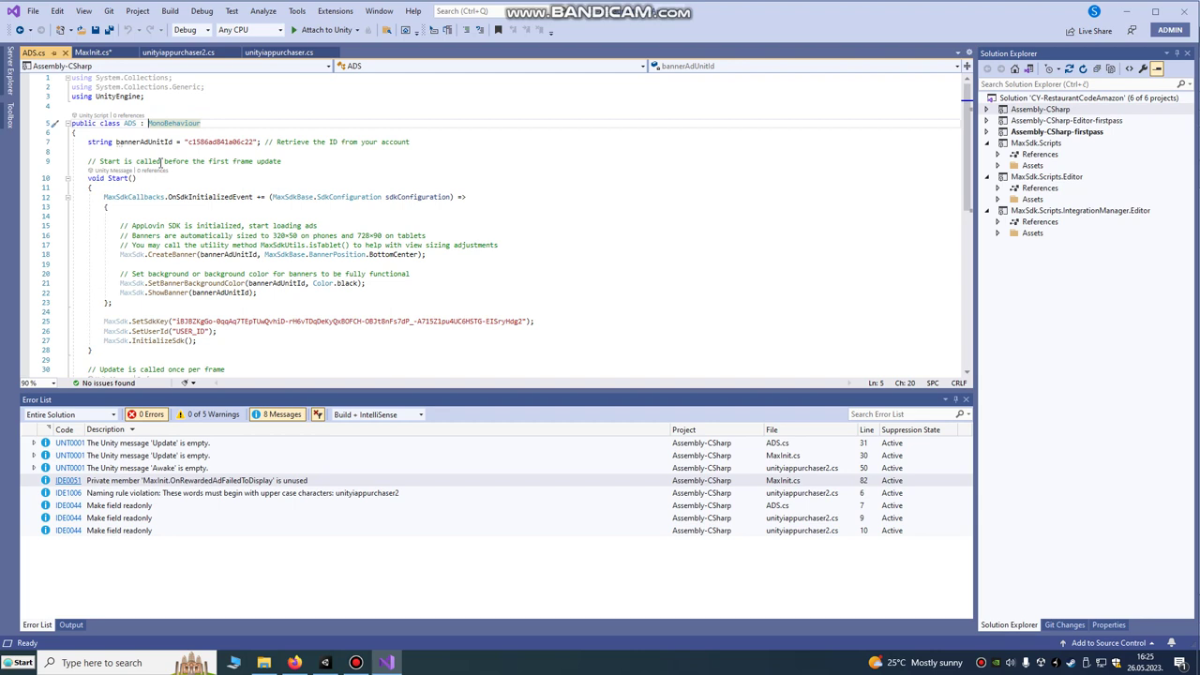
{"action": "scroll", "coordinate": [161, 162], "scroll_direction": "down", "scroll_amount": 4}
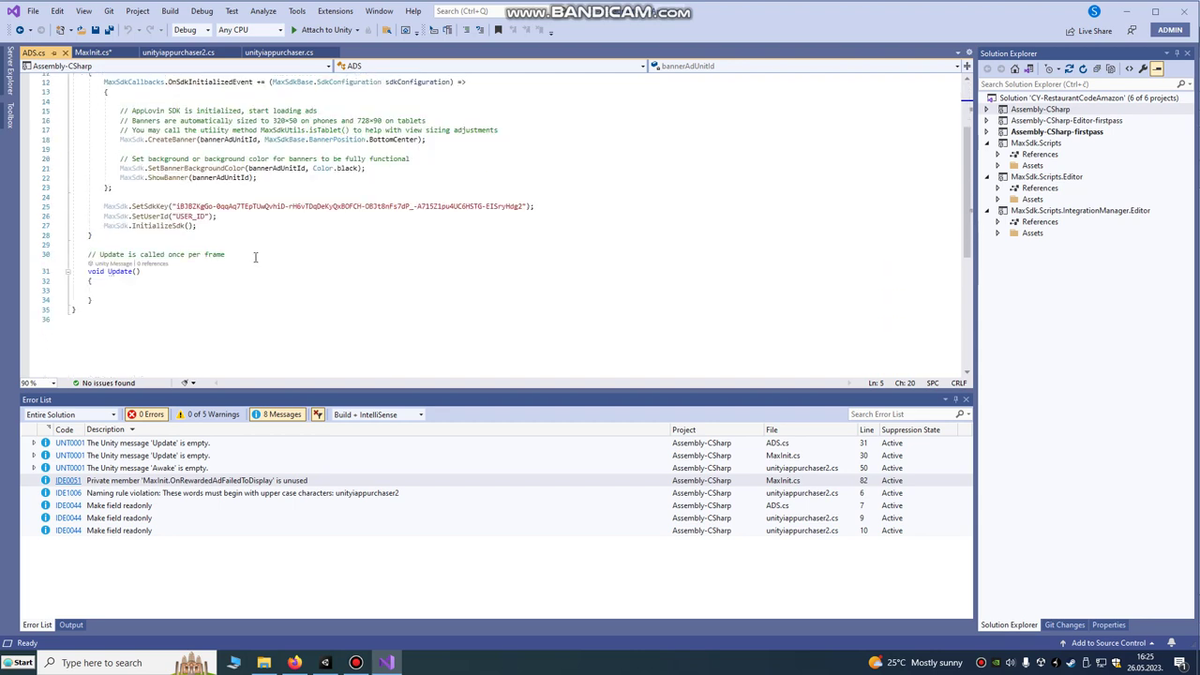
{"action": "scroll", "coordinate": [239, 247], "scroll_direction": "up", "scroll_amount": 3}
{"action": "scroll", "coordinate": [239, 247], "scroll_direction": "down", "scroll_amount": 2}
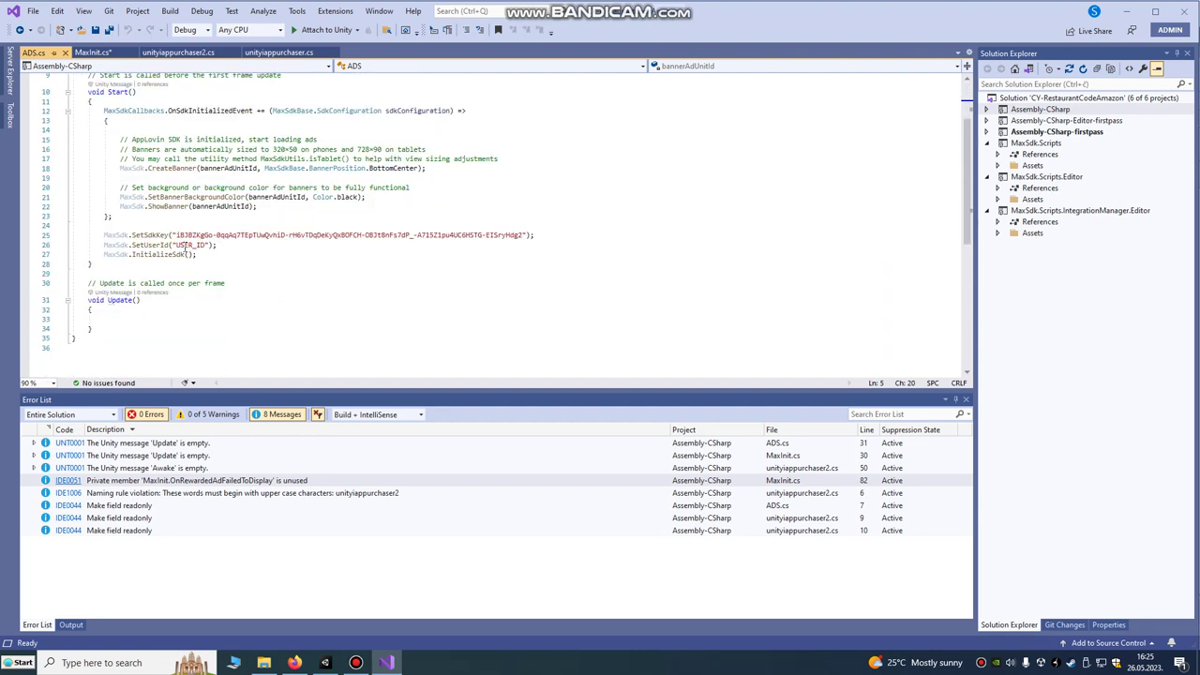
{"action": "scroll", "coordinate": [185, 246], "scroll_direction": "up", "scroll_amount": 3}
{"action": "double_click", "coordinate": [196, 142]}
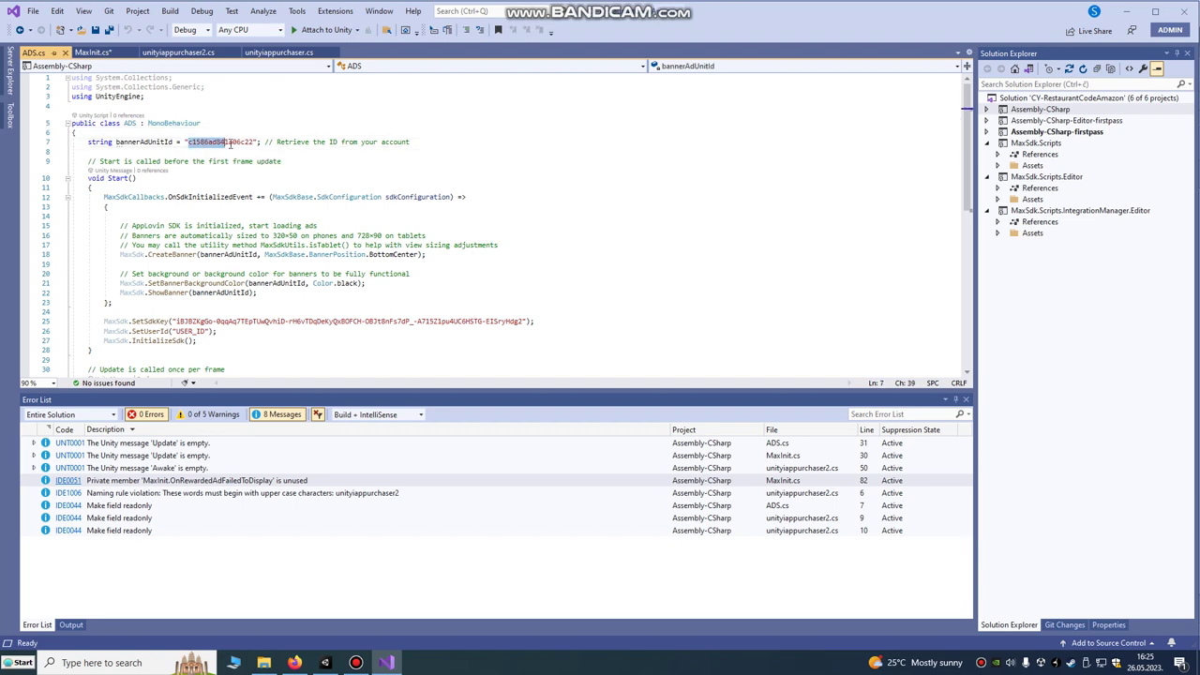
{"action": "left_click", "coordinate": [325, 662]}
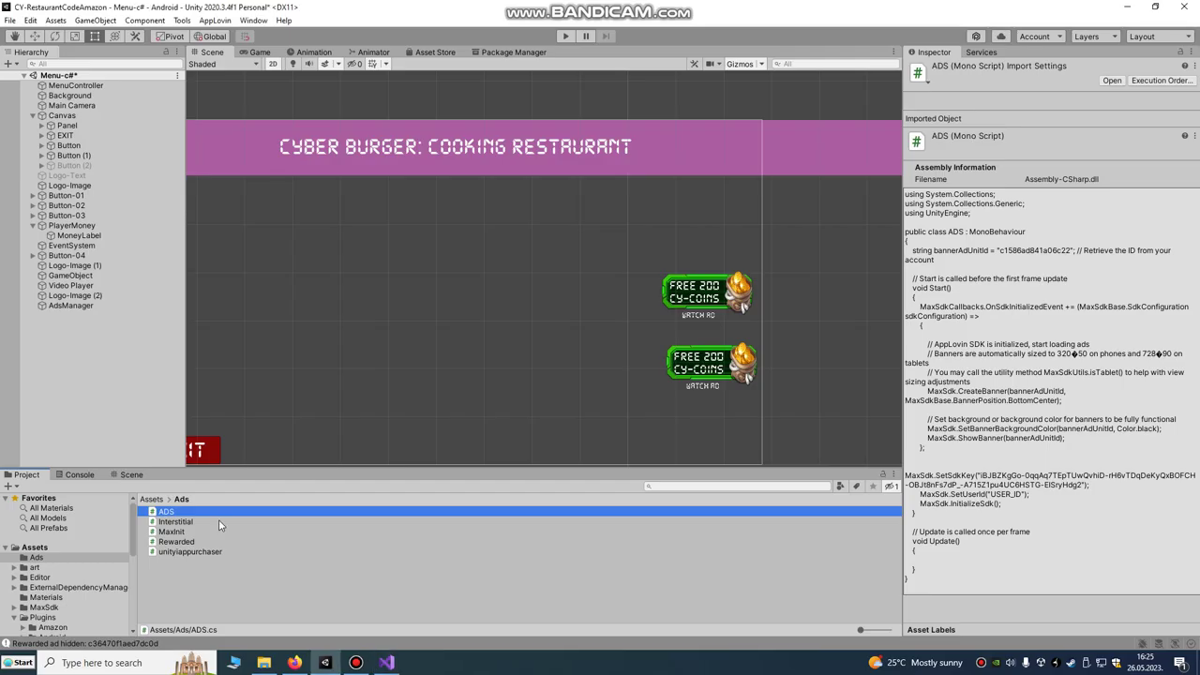
Step: Preview the MaxInit, ADS, Rewarded and Interstitial scripts from the Ads folder, ending on Interstitial
{"action": "left_click", "coordinate": [191, 531]}
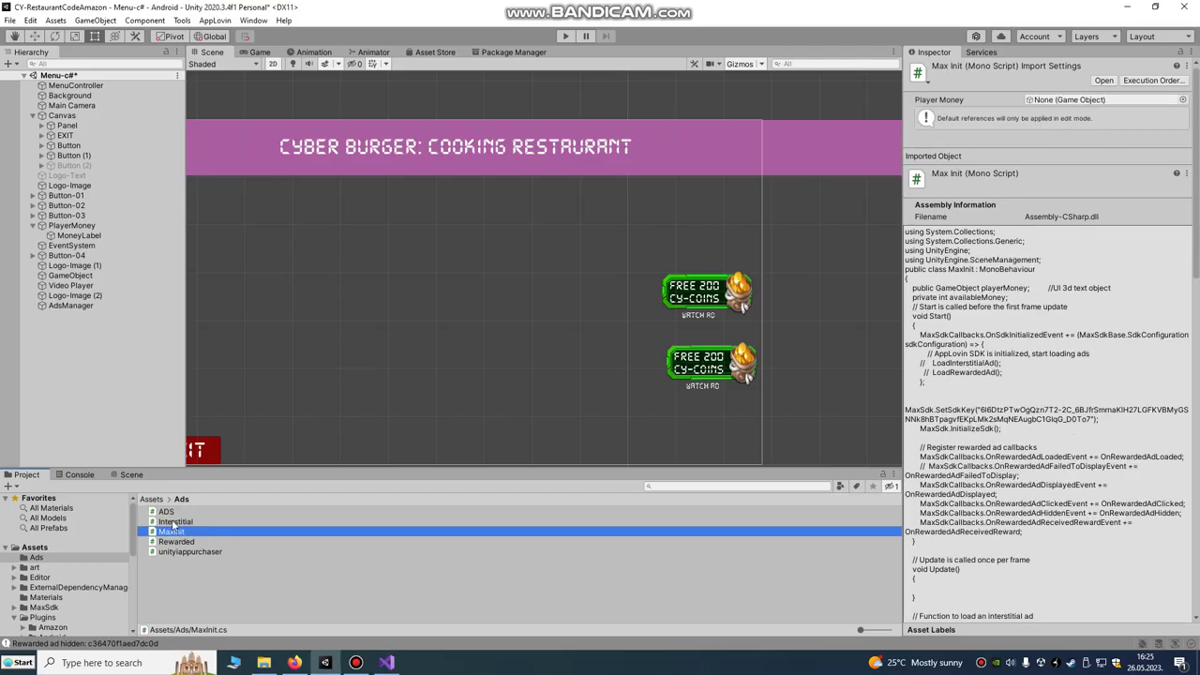
{"action": "left_click", "coordinate": [178, 522]}
{"action": "left_click", "coordinate": [175, 512]}
{"action": "left_click", "coordinate": [178, 523]}
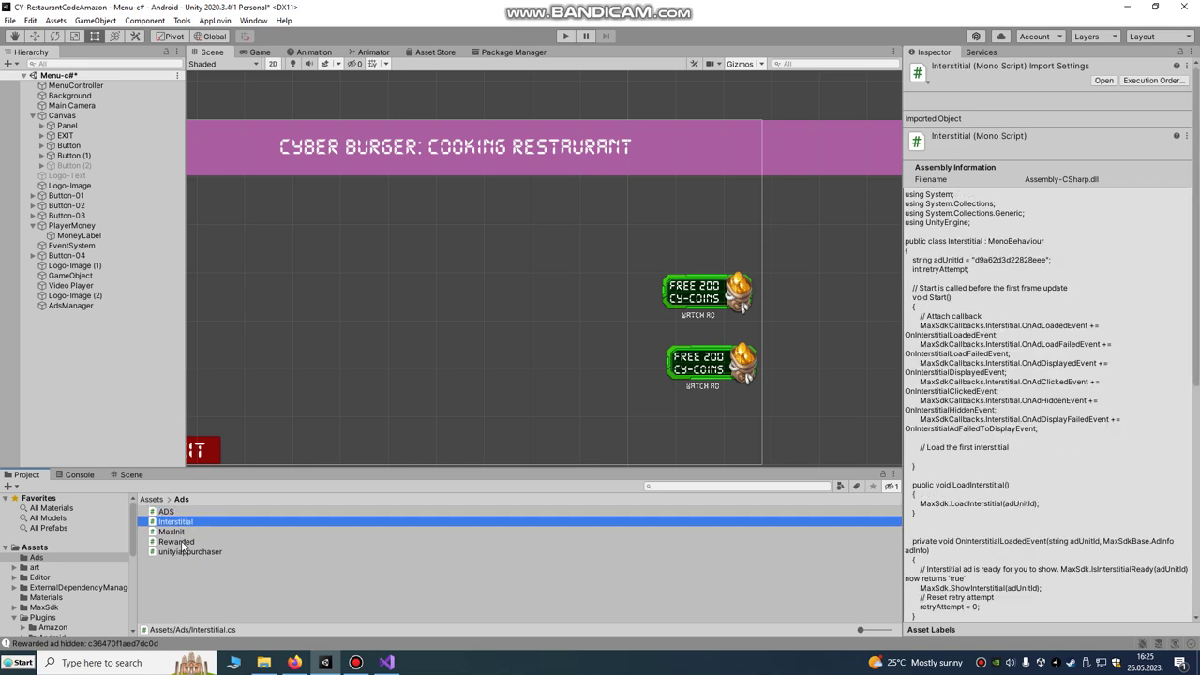
{"action": "left_click", "coordinate": [184, 543]}
{"action": "left_click", "coordinate": [179, 532]}
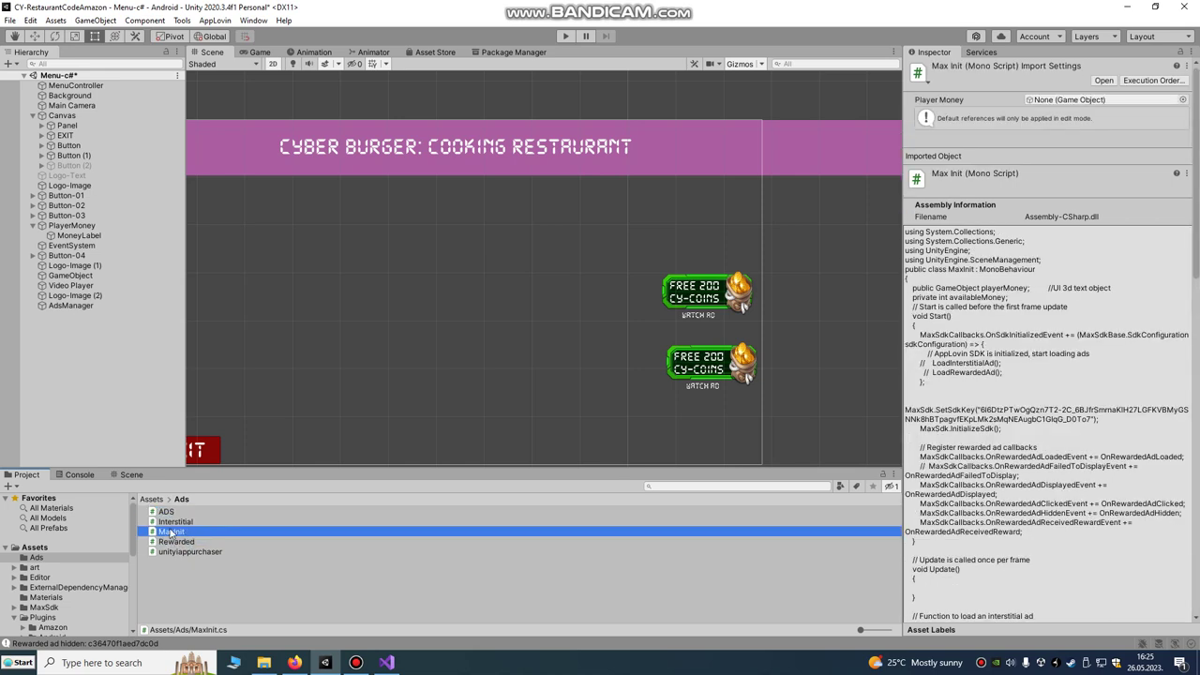
{"action": "left_click", "coordinate": [178, 544]}
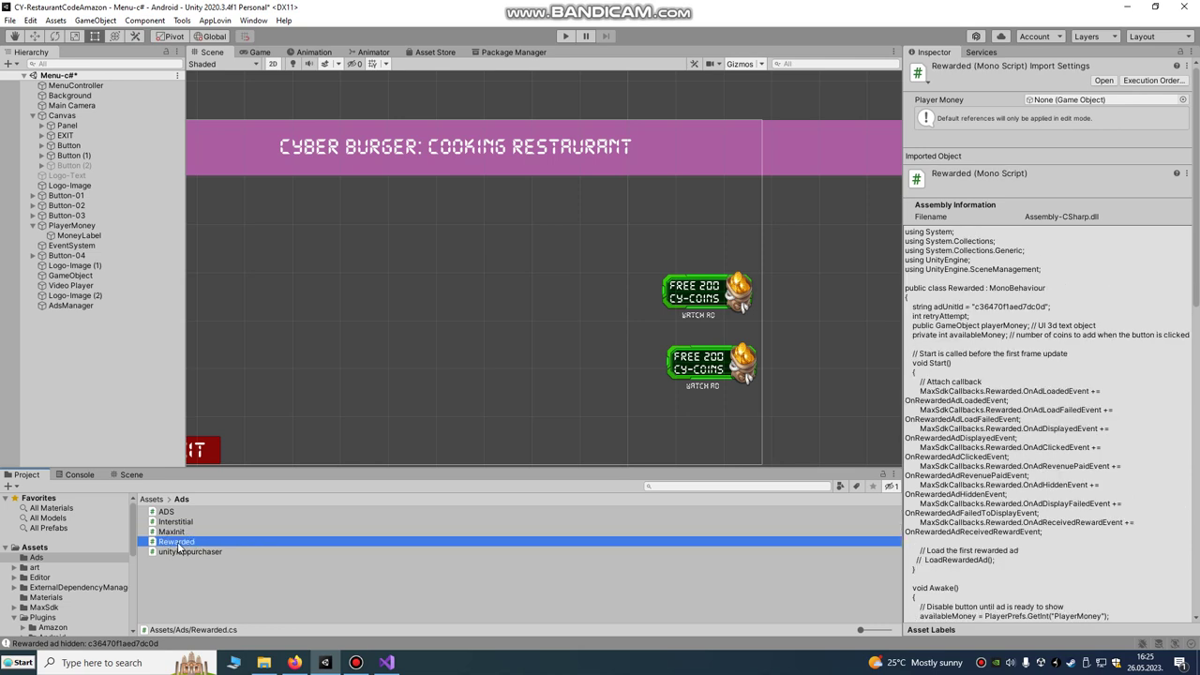
{"action": "left_click", "coordinate": [178, 522]}
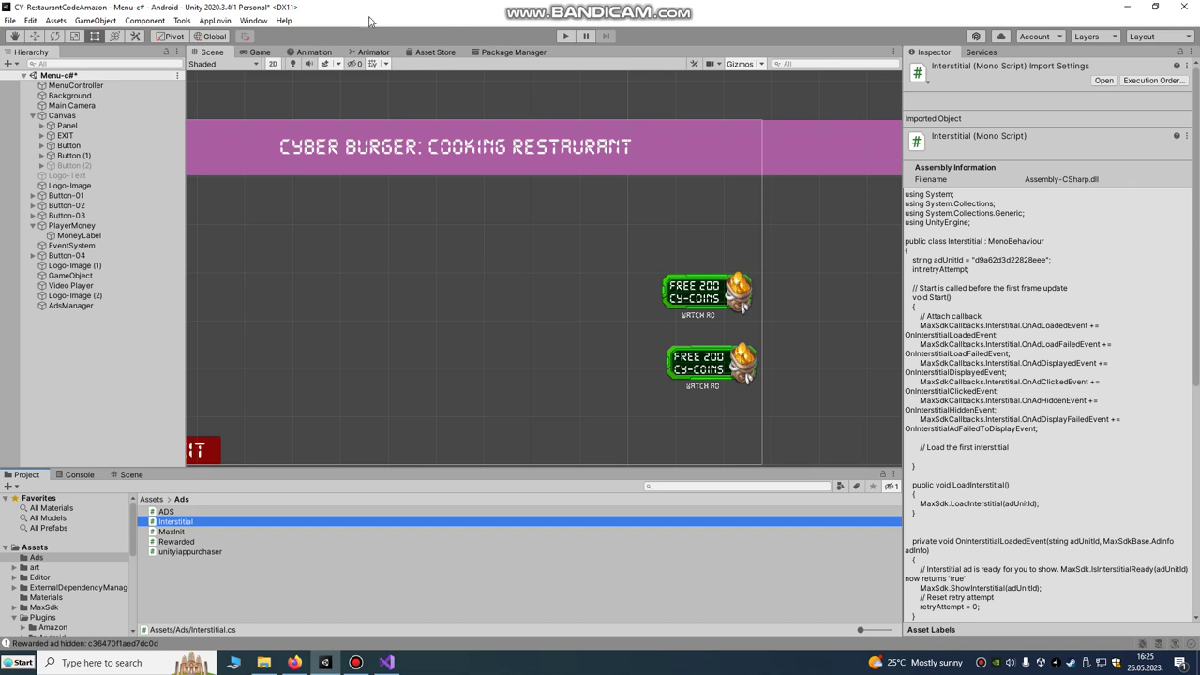
{"action": "left_click", "coordinate": [10, 20]}
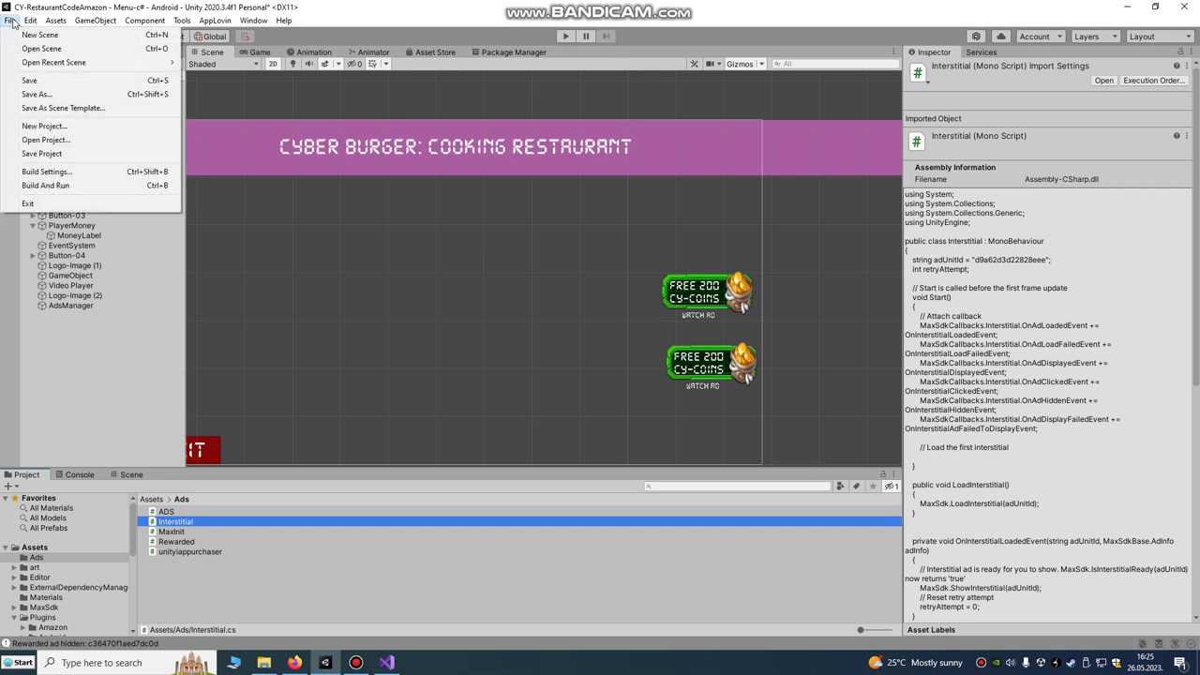
{"action": "left_click", "coordinate": [47, 172]}
{"action": "left_click", "coordinate": [1085, 637]}
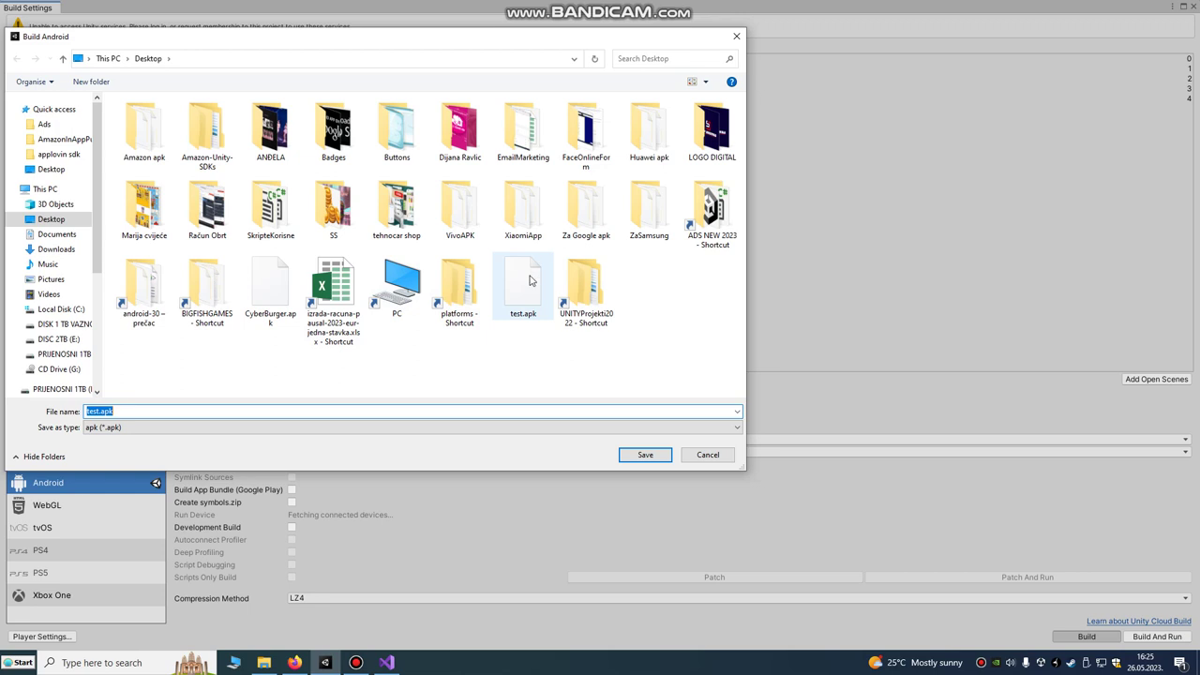
{"action": "left_click", "coordinate": [692, 458]}
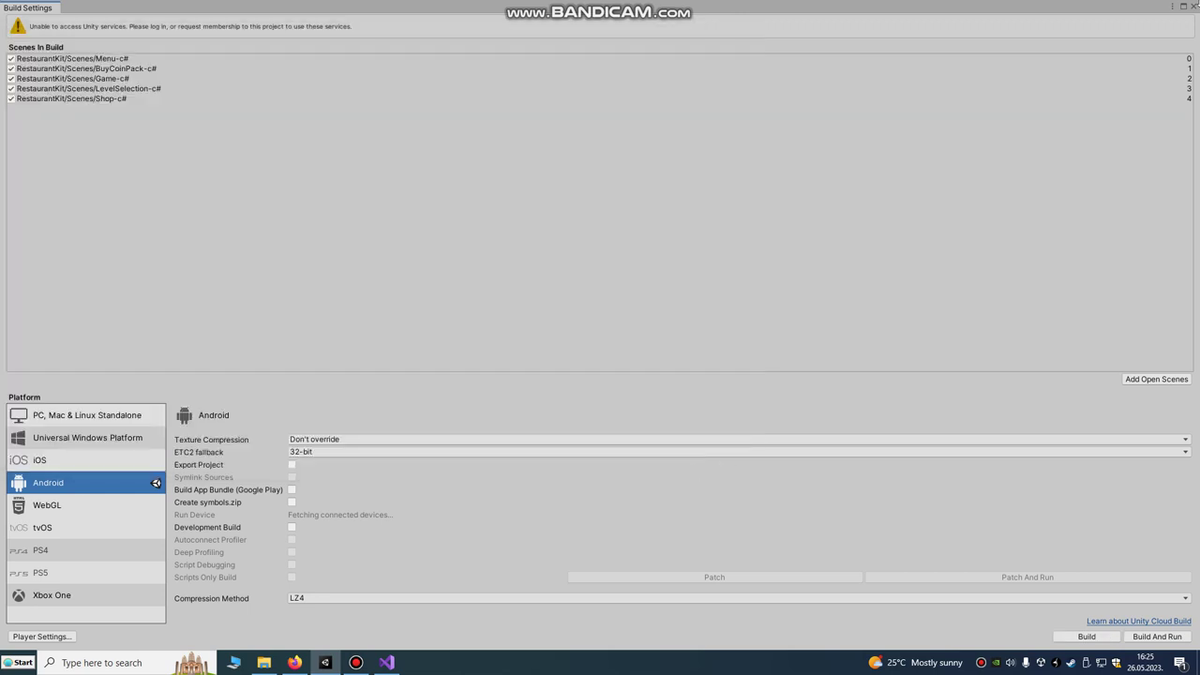
{"action": "left_click", "coordinate": [1194, 7]}
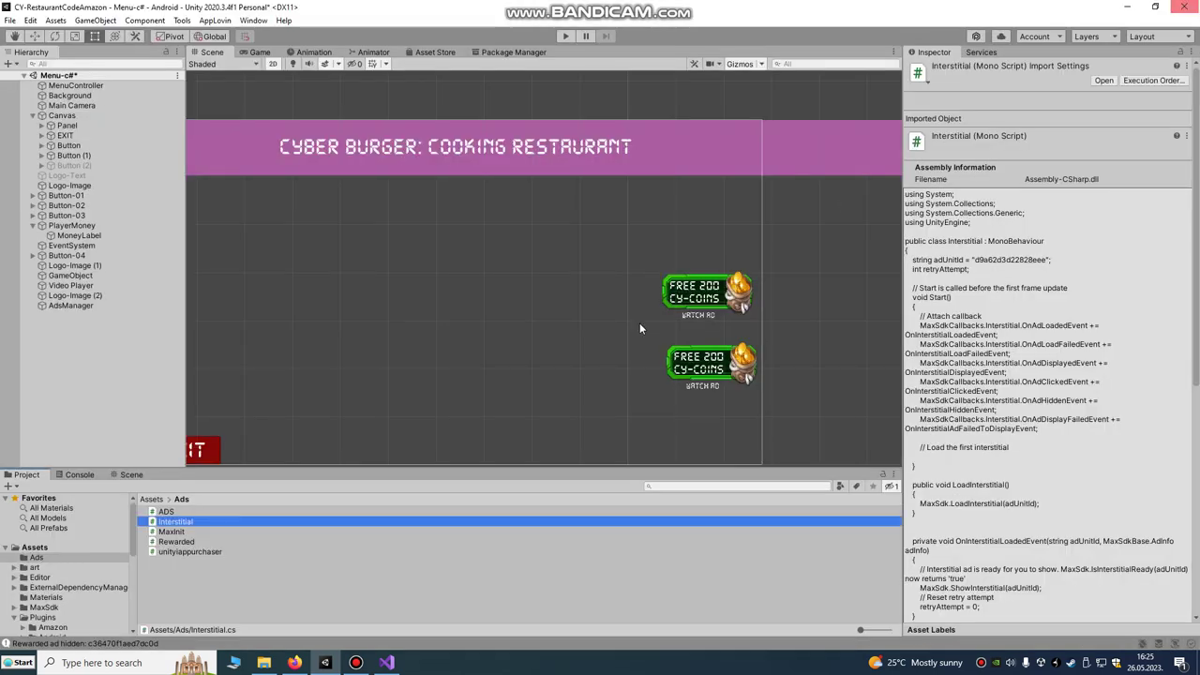
{"action": "left_click", "coordinate": [298, 662]}
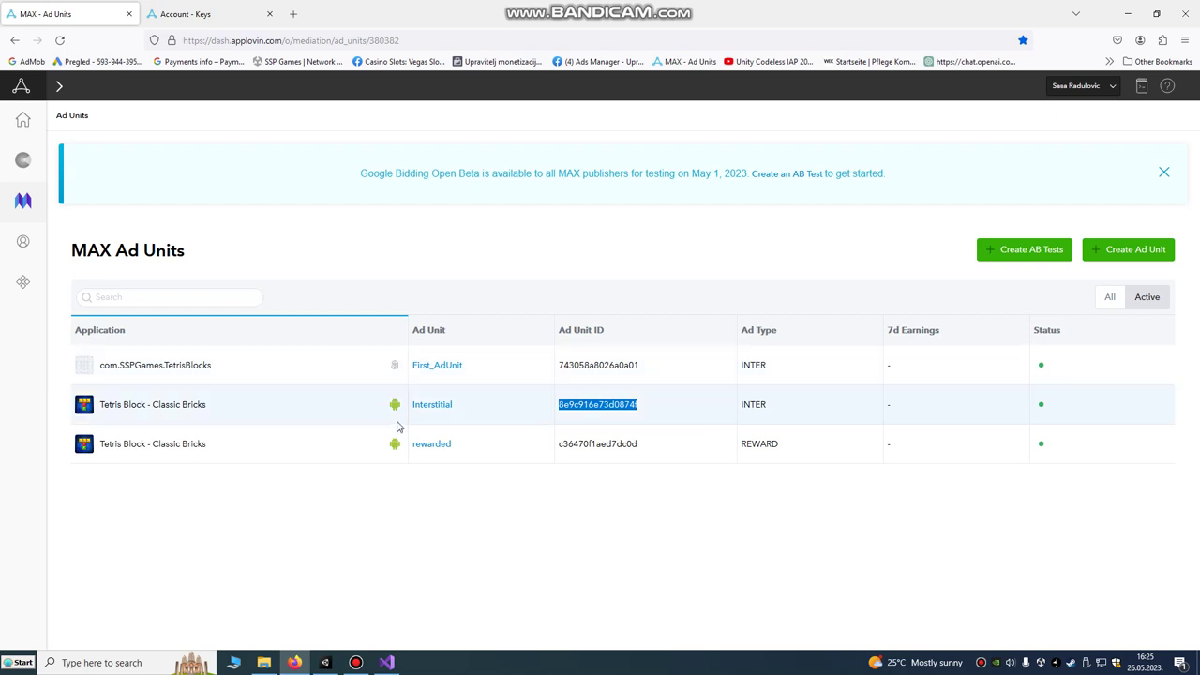
Step: Go from the MAX ad units list to the MAX Test Mode page via the left sidebar
{"action": "mouse_move", "coordinate": [32, 188]}
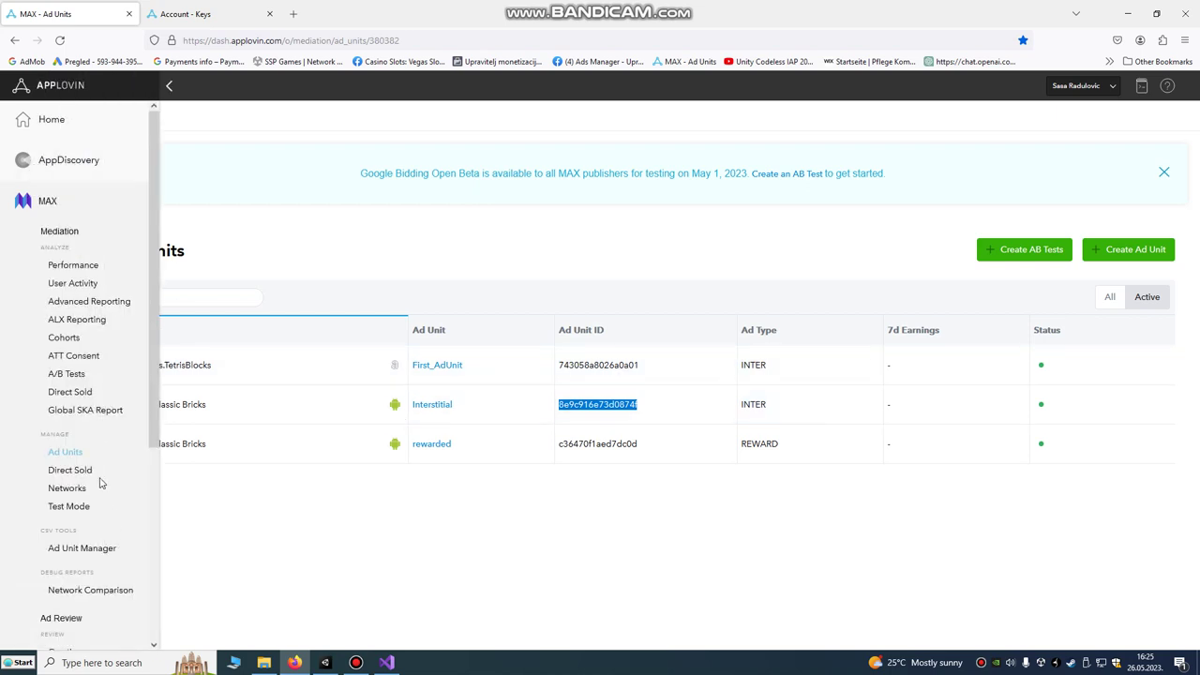
{"action": "left_click", "coordinate": [79, 507]}
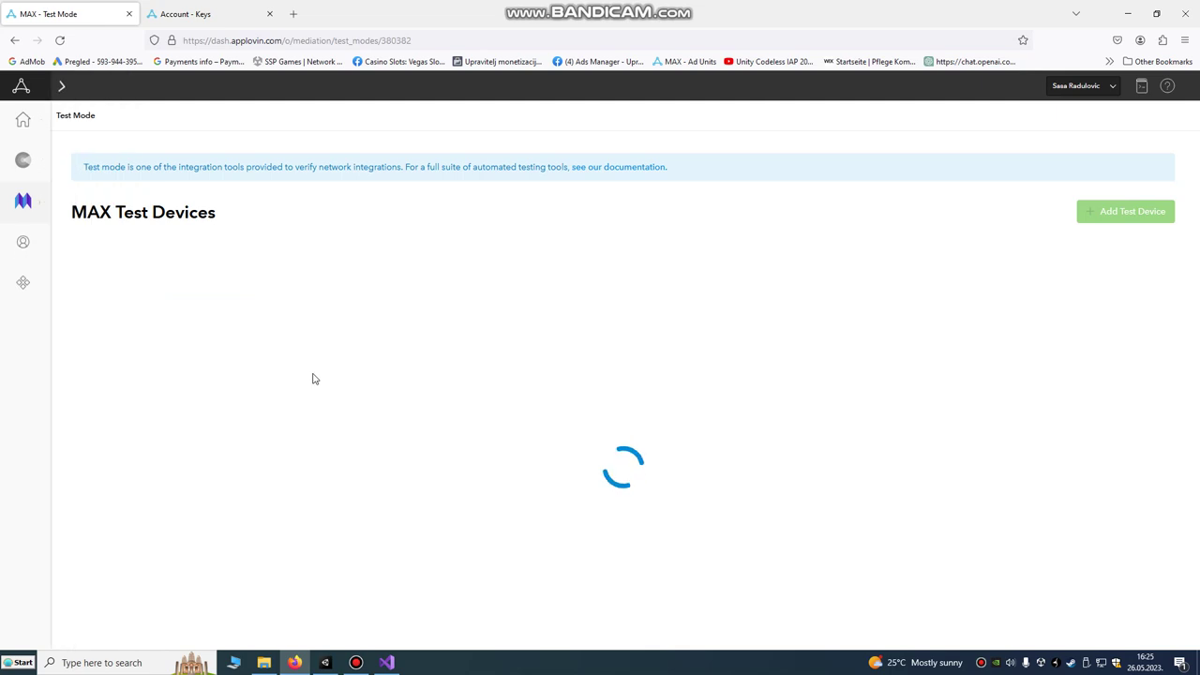
Step: Review the Add Test Device form's advertising ID field and test network list, then return to Test Mode
{"action": "mouse_move", "coordinate": [999, 323]}
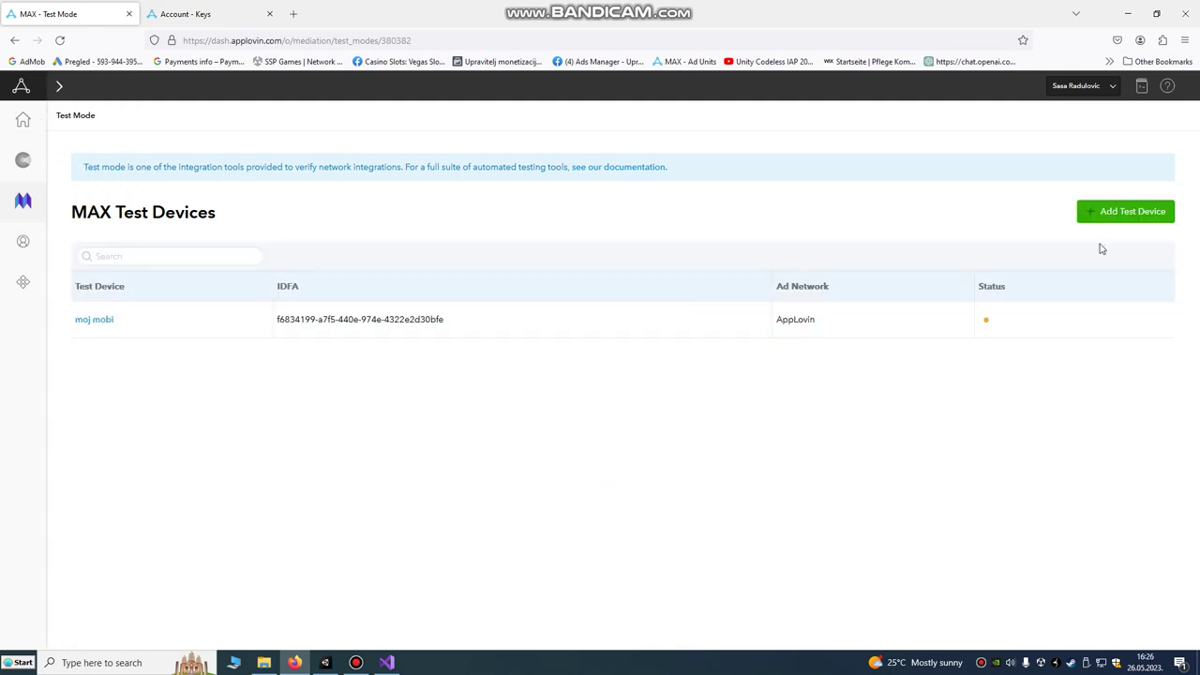
{"action": "left_click", "coordinate": [1116, 214]}
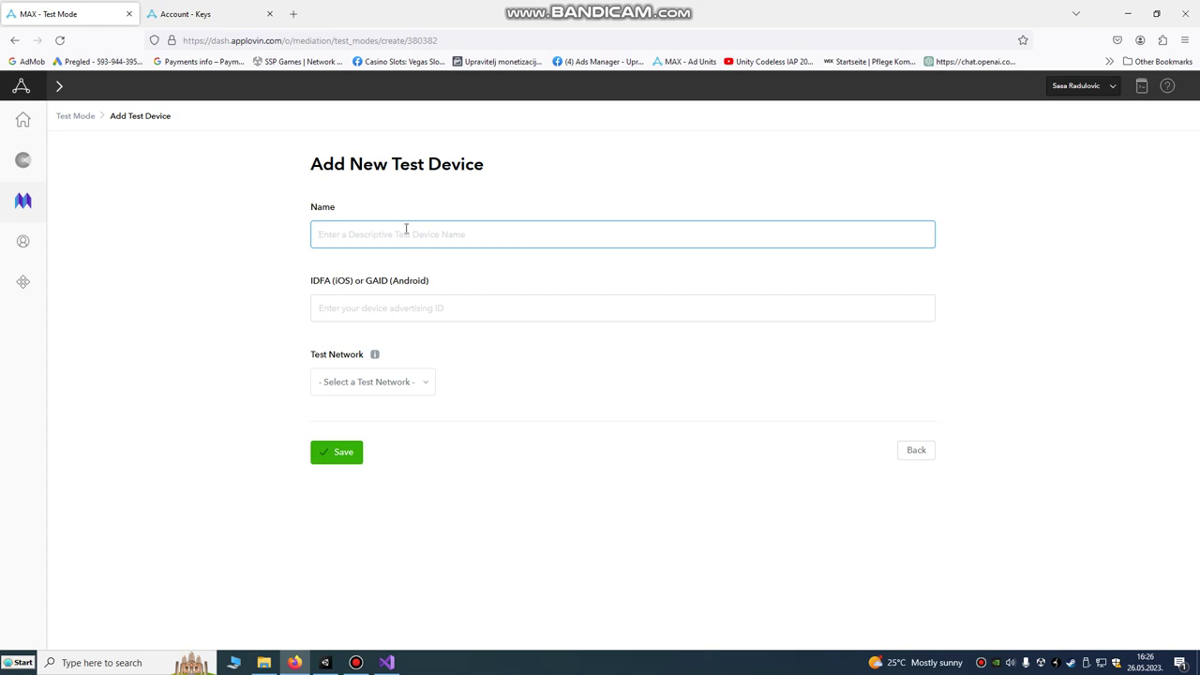
{"action": "left_click", "coordinate": [383, 305]}
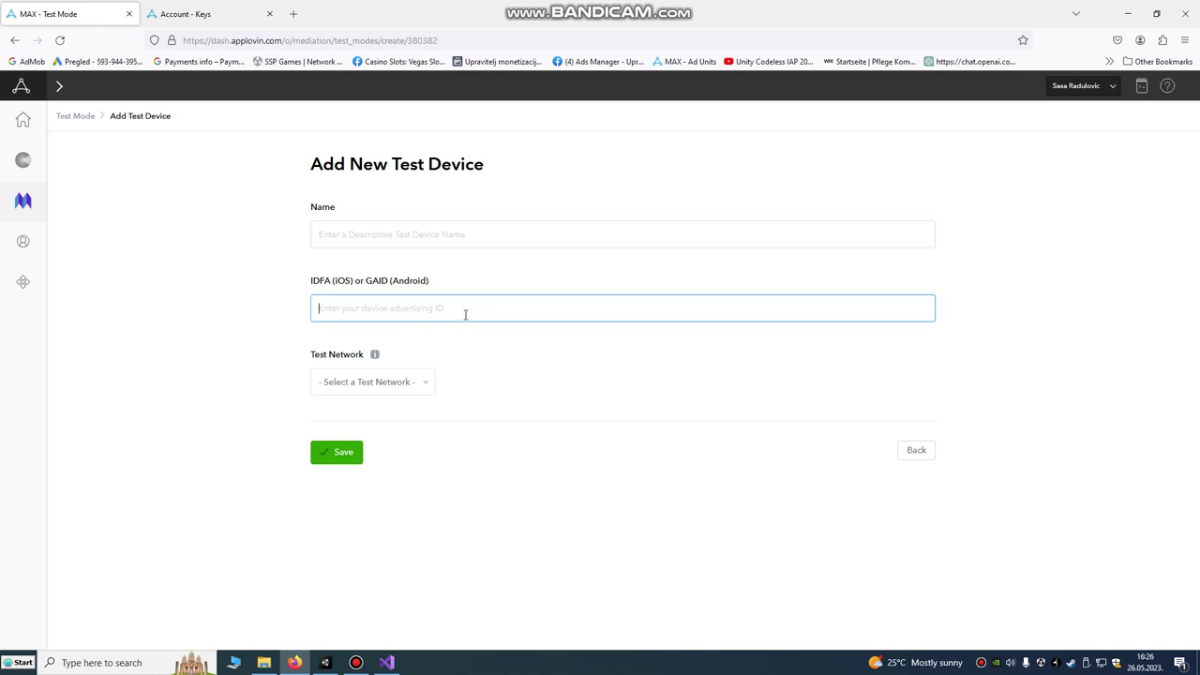
{"action": "left_click", "coordinate": [398, 382]}
{"action": "left_click", "coordinate": [525, 379]}
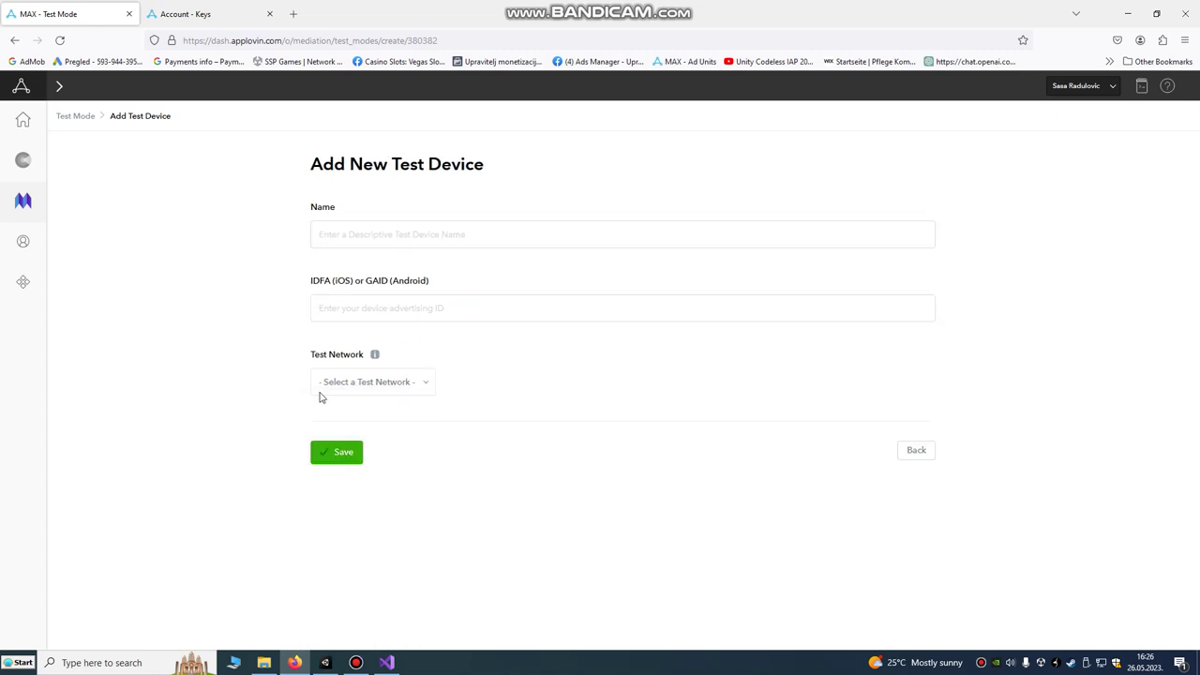
{"action": "mouse_move", "coordinate": [32, 214]}
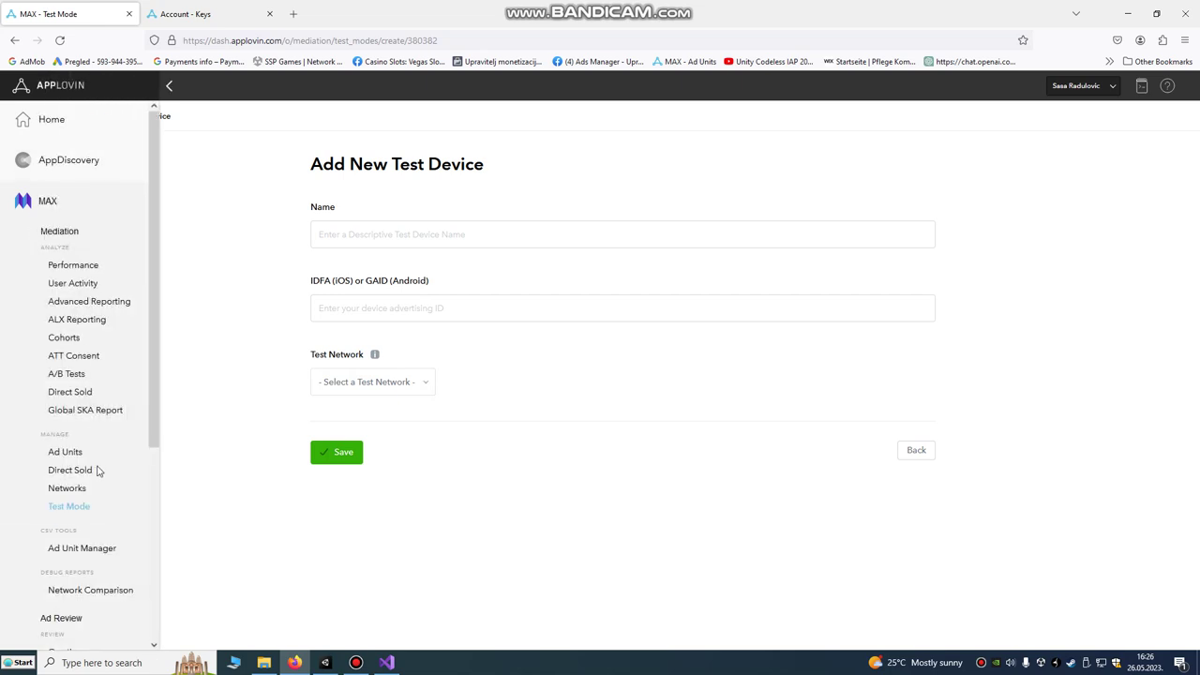
{"action": "left_click", "coordinate": [78, 508]}
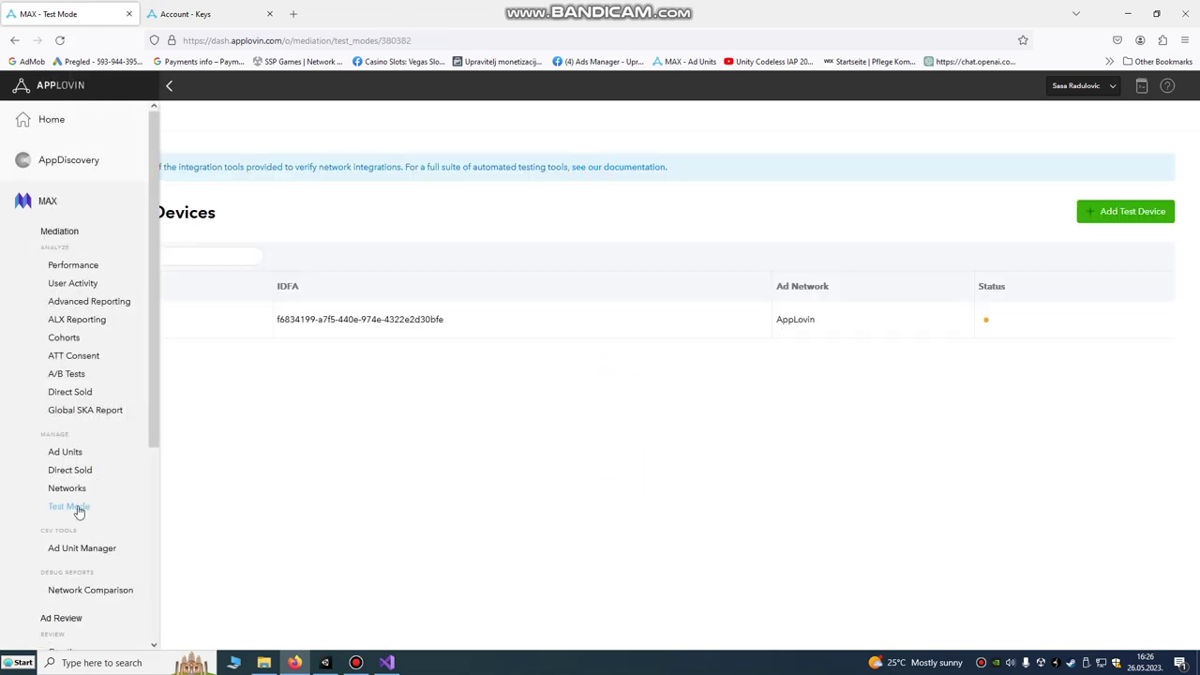
Step: Select moj mobi's advertising ID, review its test network in Edit Existing Test Device, then return Home
{"action": "left_click_drag", "start_coordinate": [468, 325], "coordinate": [259, 323]}
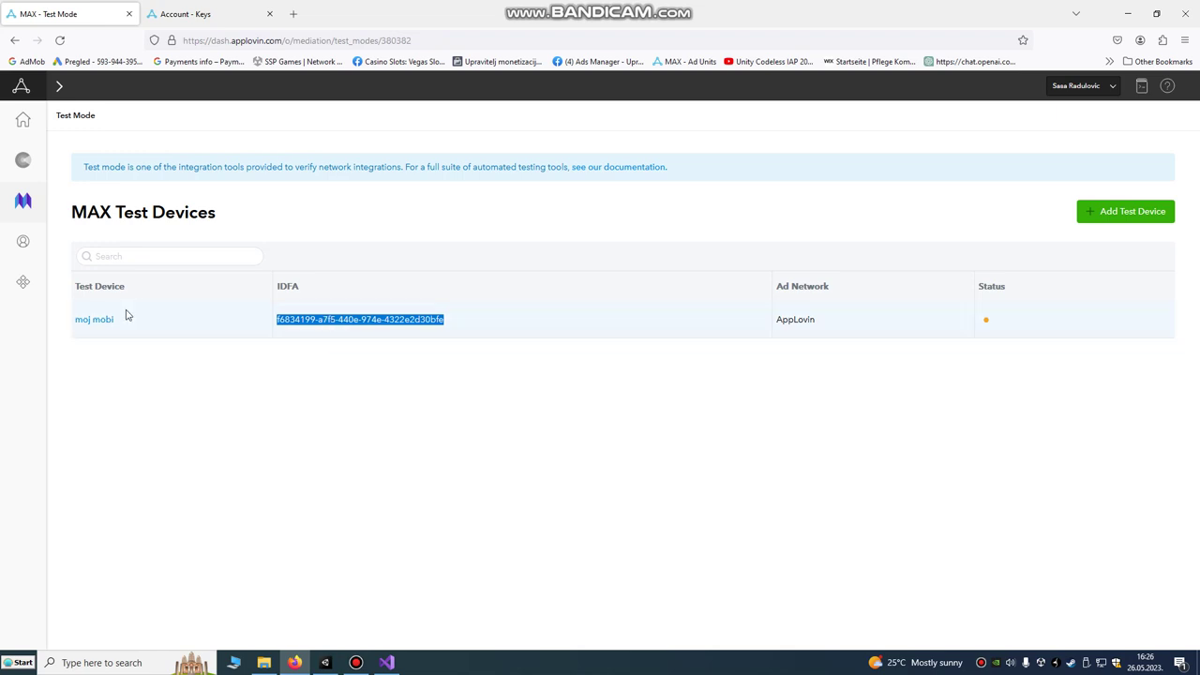
{"action": "mouse_move", "coordinate": [12, 346]}
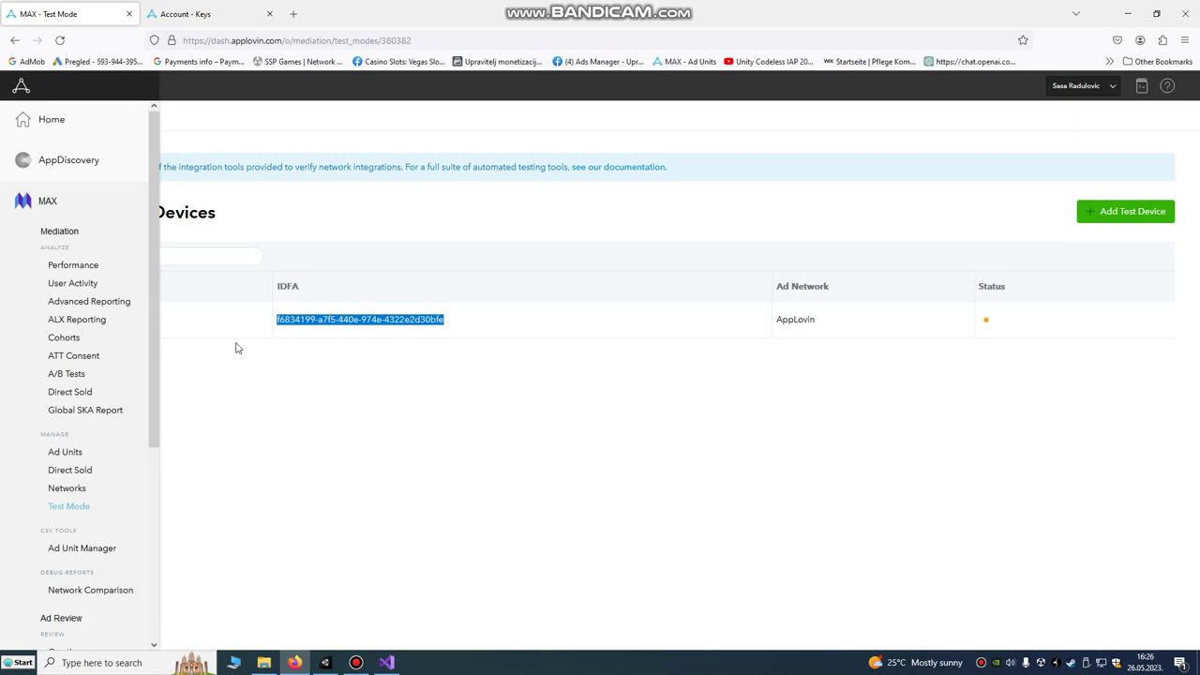
{"action": "left_click", "coordinate": [94, 320]}
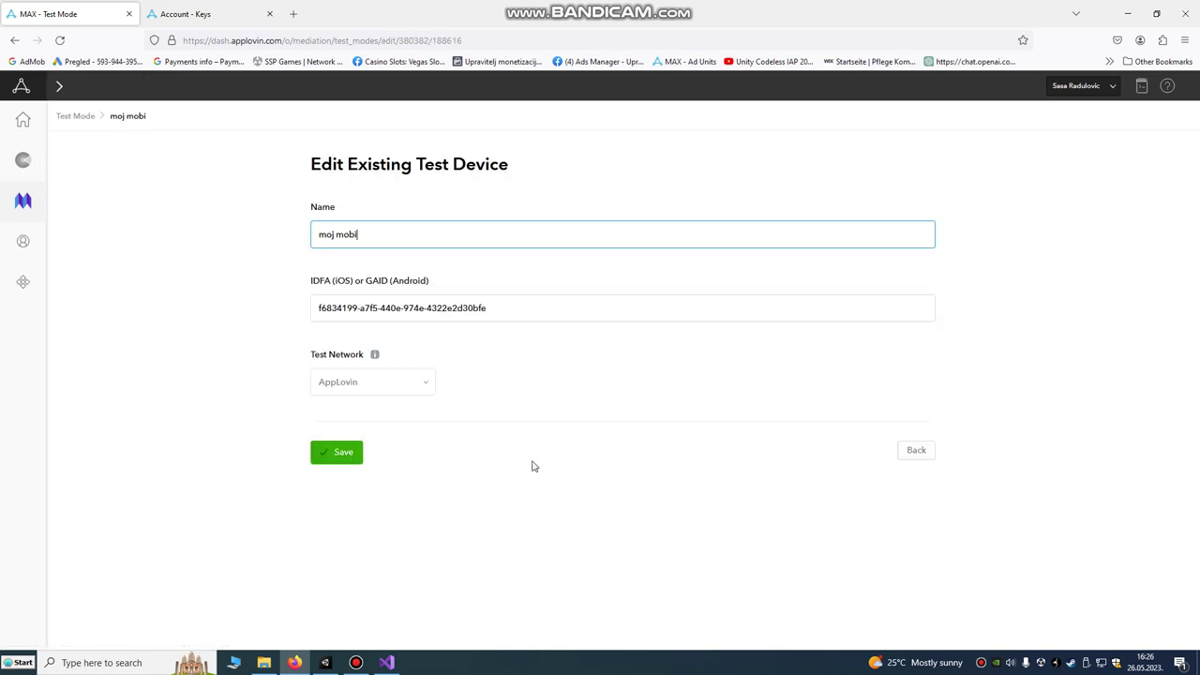
{"action": "left_click", "coordinate": [380, 391]}
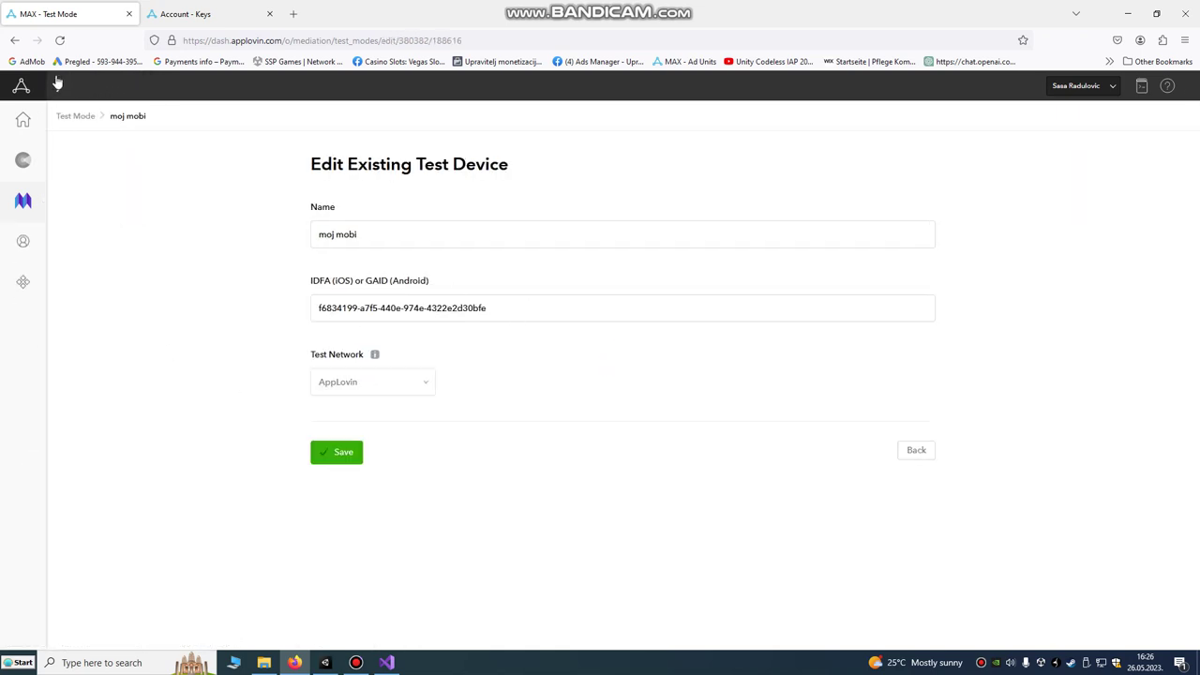
{"action": "left_click", "coordinate": [13, 40]}
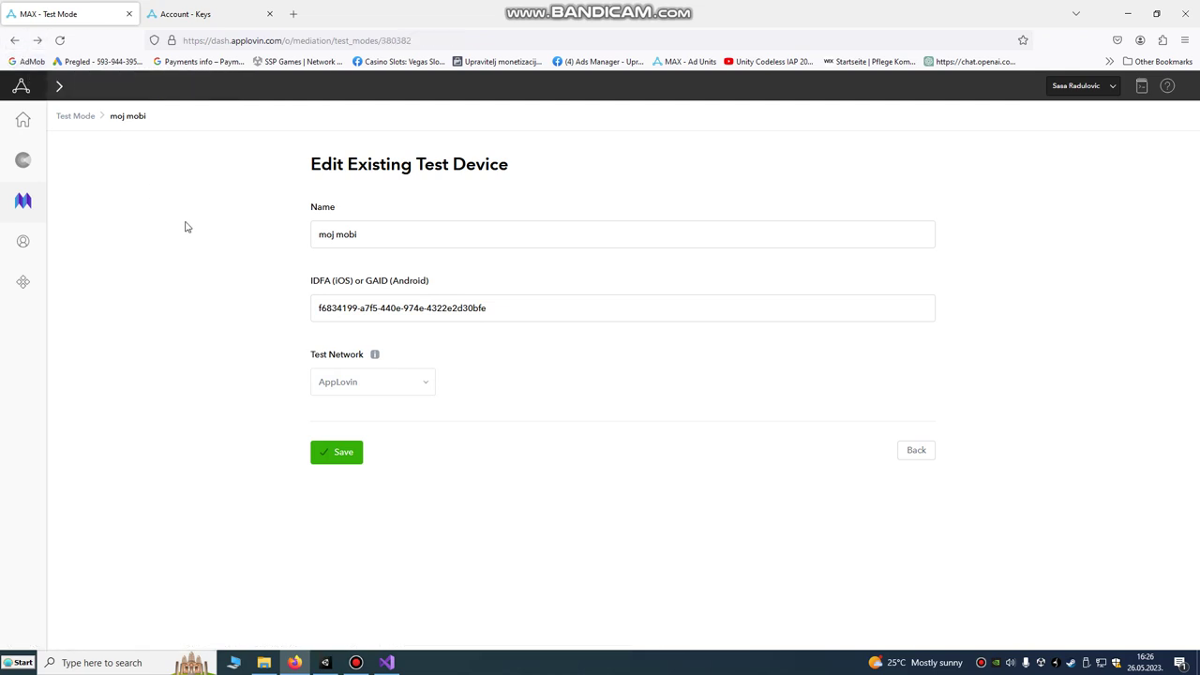
{"action": "left_click", "coordinate": [26, 119]}
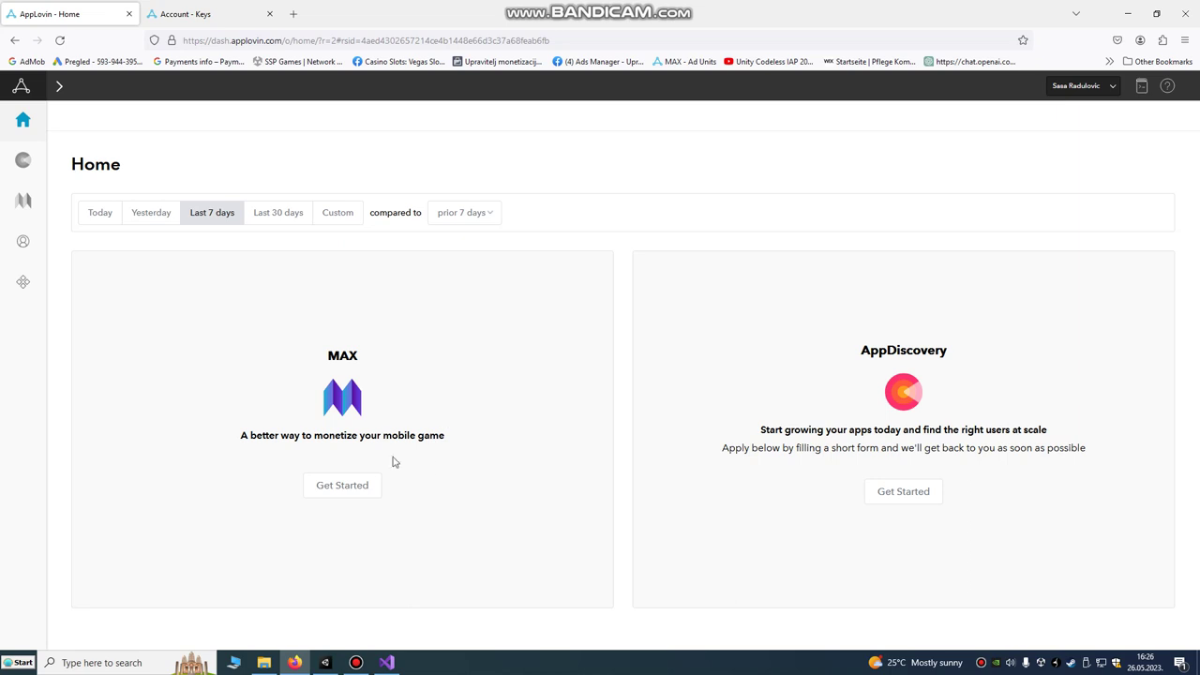
Step: Open the MAX Ad Units page listing First_AdUnit, Interstitial and rewarded with their IDs
{"action": "left_click", "coordinate": [366, 494]}
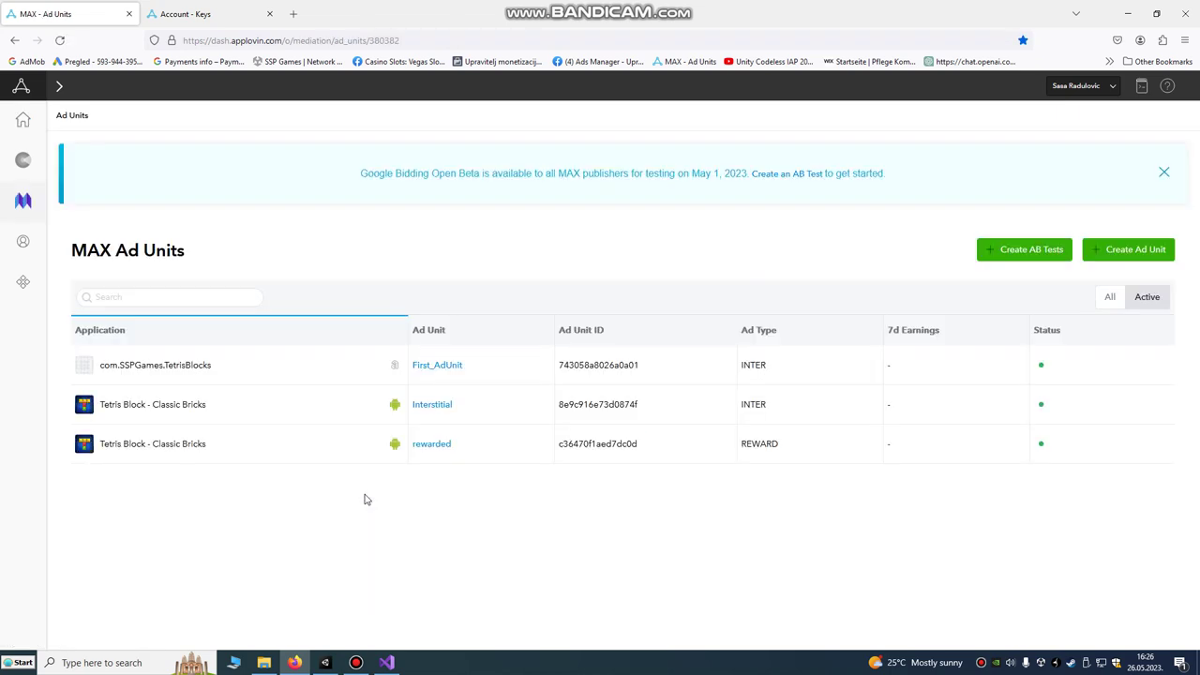